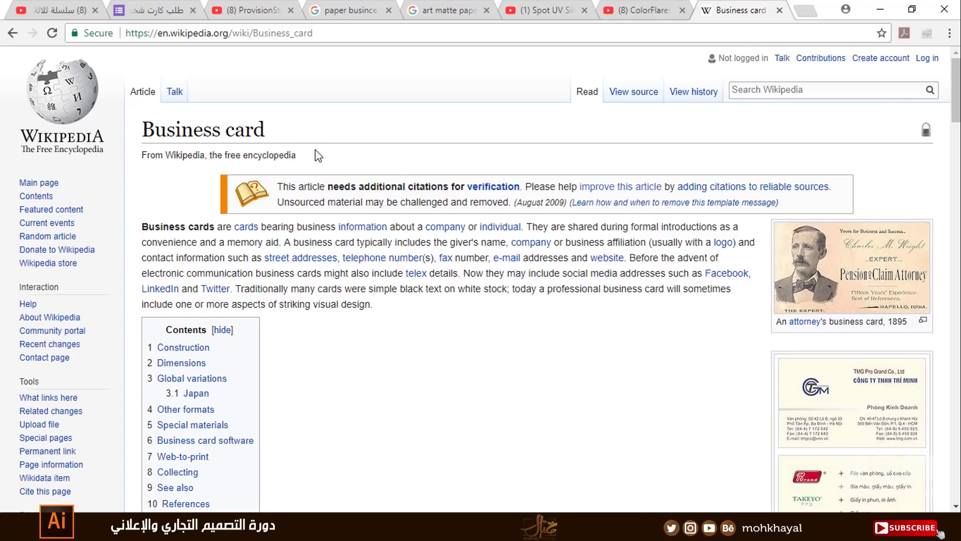
Step: Scroll the Business card article down to the Dimensions table of card sizes by country
scroll(488, 161, "down", 3)
scroll(488, 154, "down", 5)
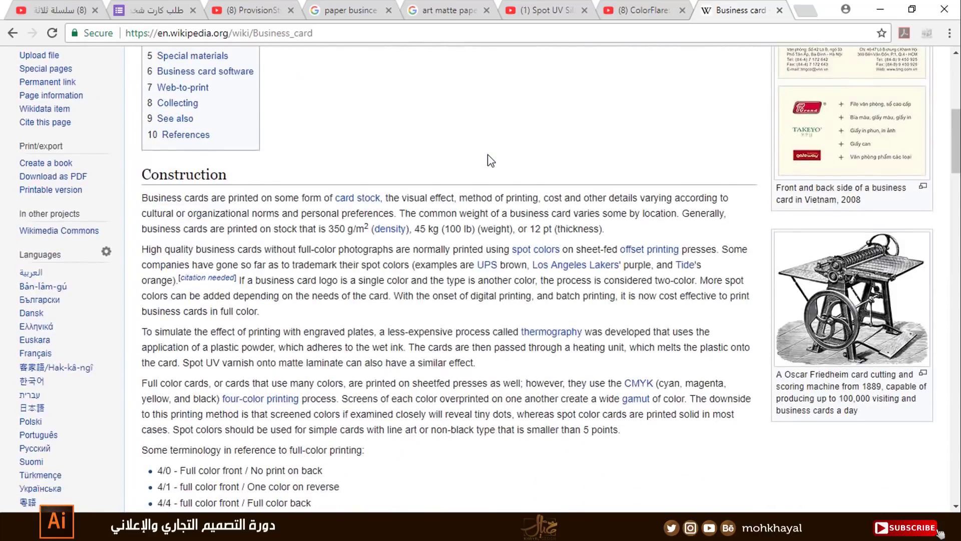
scroll(488, 154, "down", 9)
scroll(488, 155, "down", 5)
scroll(487, 154, "down", 6)
scroll(488, 160, "down", 2)
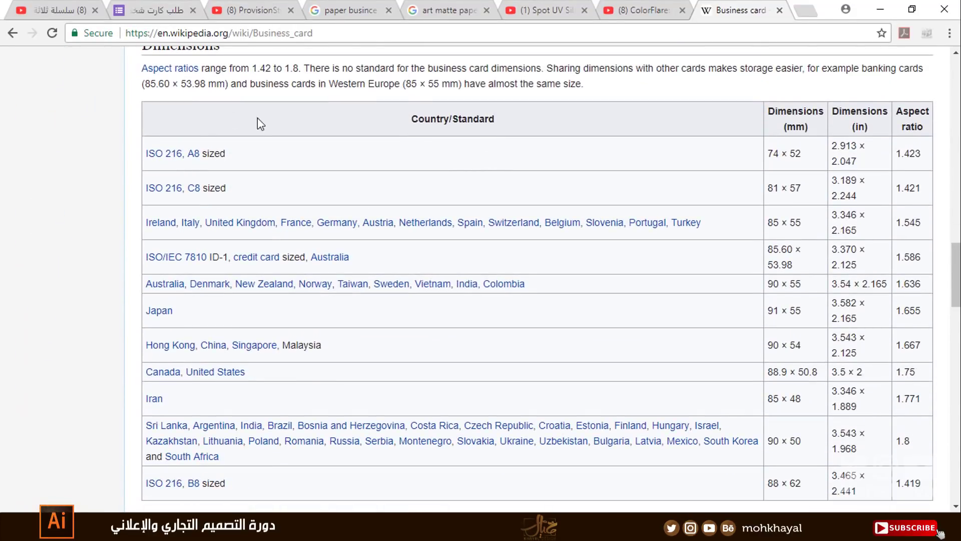
scroll(209, 111, "down", 2)
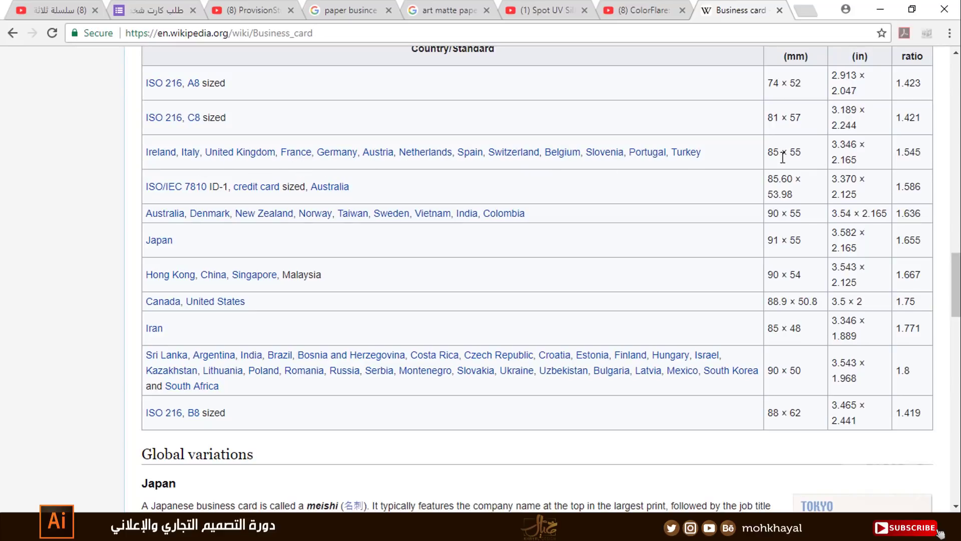
scroll(751, 155, "up", 1)
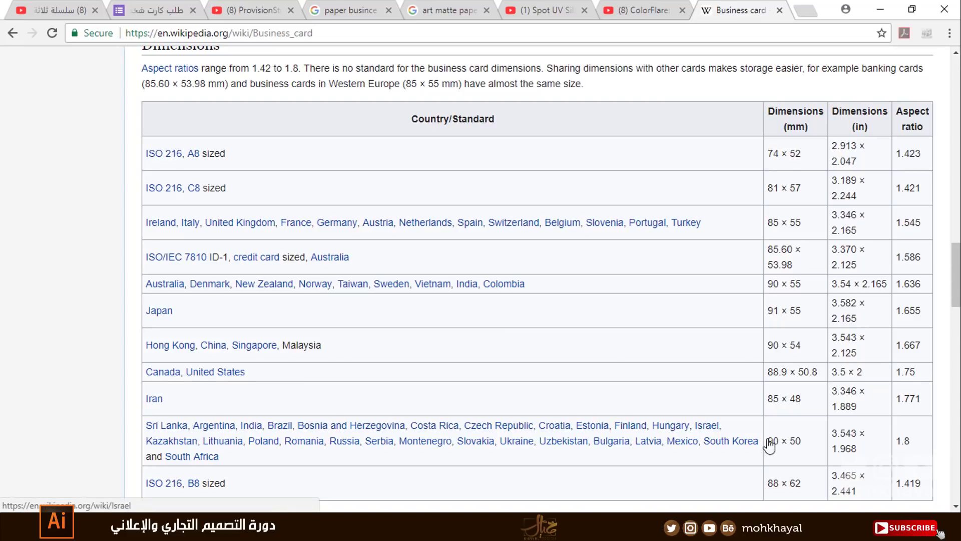
Step: Return to Illustrator's Data Card document and its business card design checklist slide
scroll(583, 380, "down", 3)
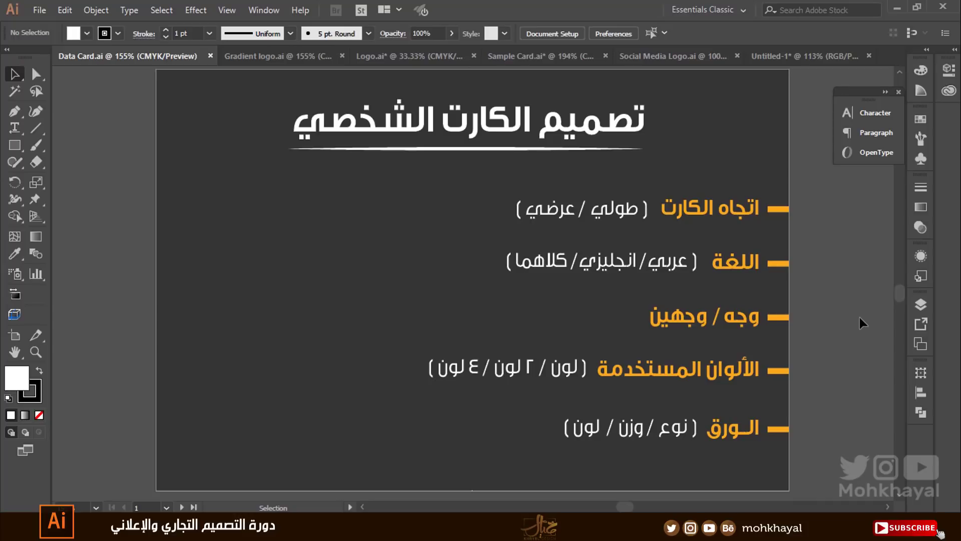
Step: Fill the bracketed colour-count text line on artboard 2 with the black swatch
scroll(861, 316, "down", 3)
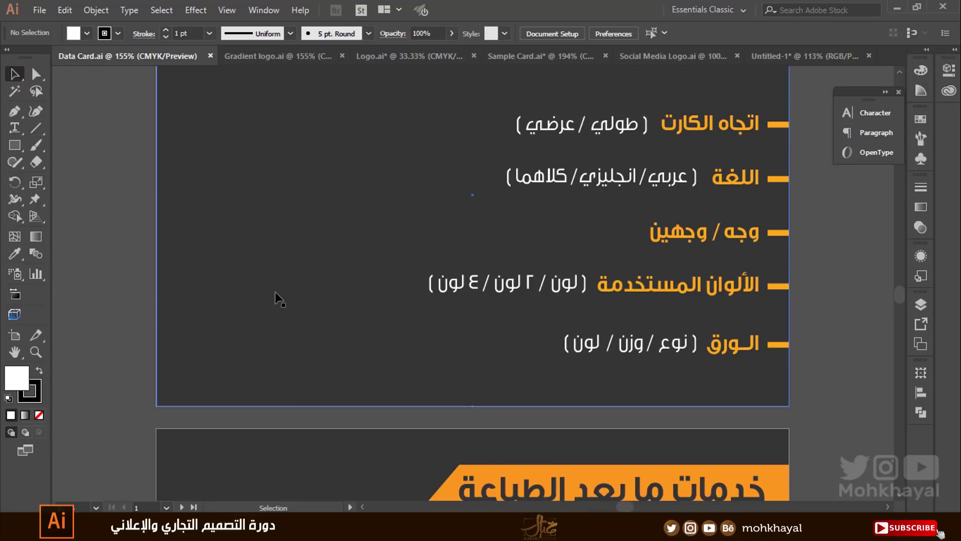
left_click(483, 283)
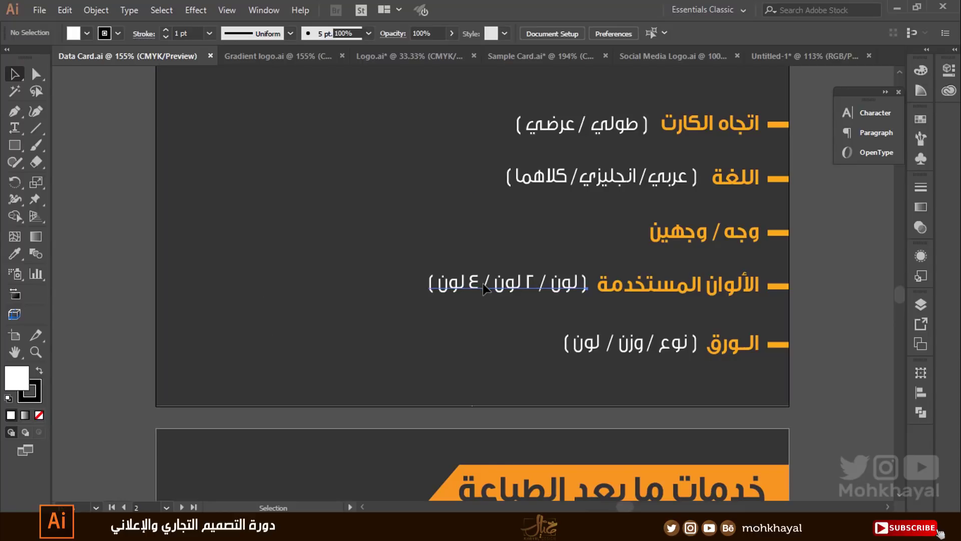
left_click(921, 118)
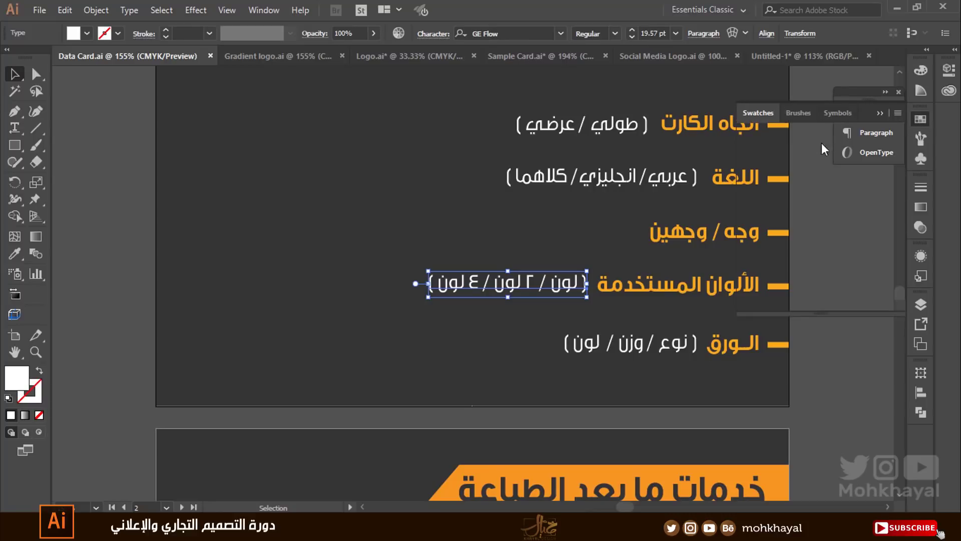
left_click(775, 156)
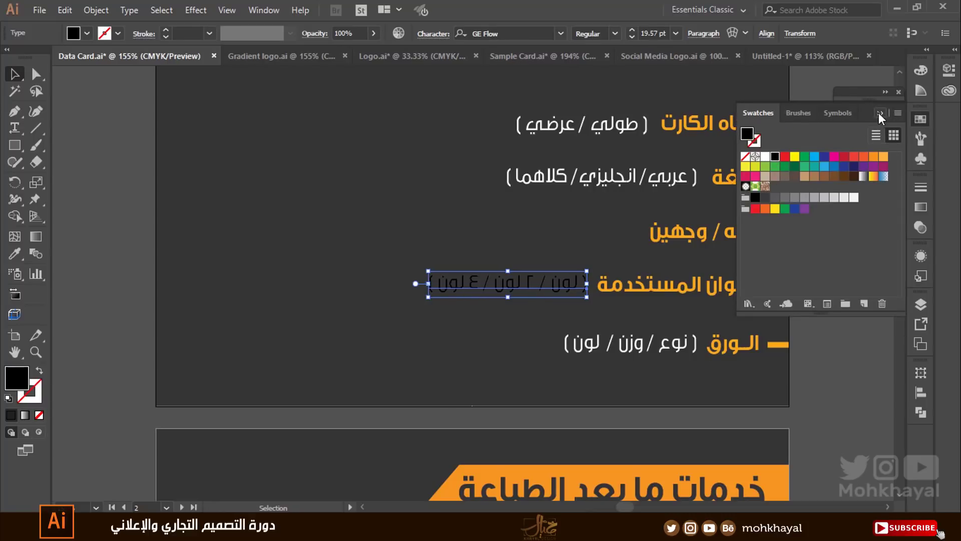
left_click(828, 308)
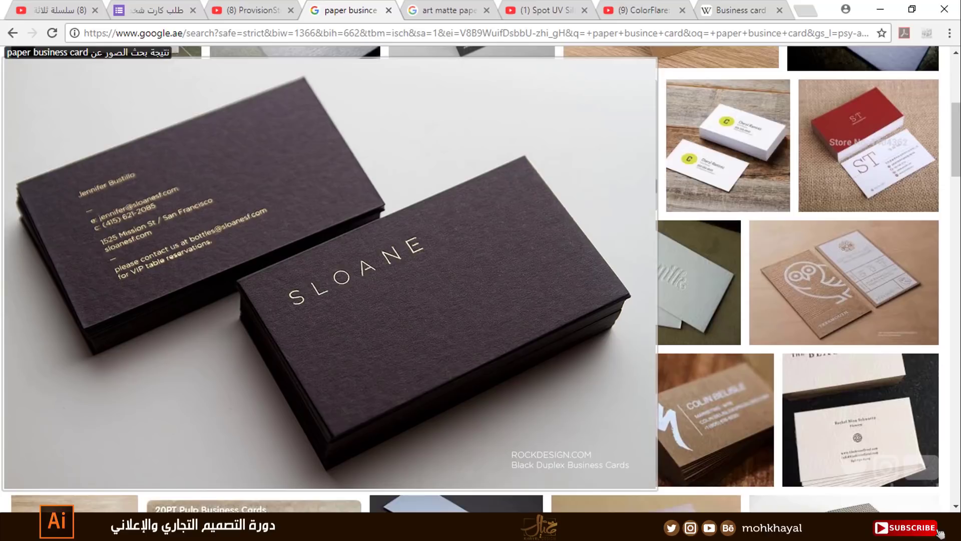
Step: Move from the paper business card photos to the 'art matte paper' results tab
mouse_move(728, 145)
key("ctrl+Tab")
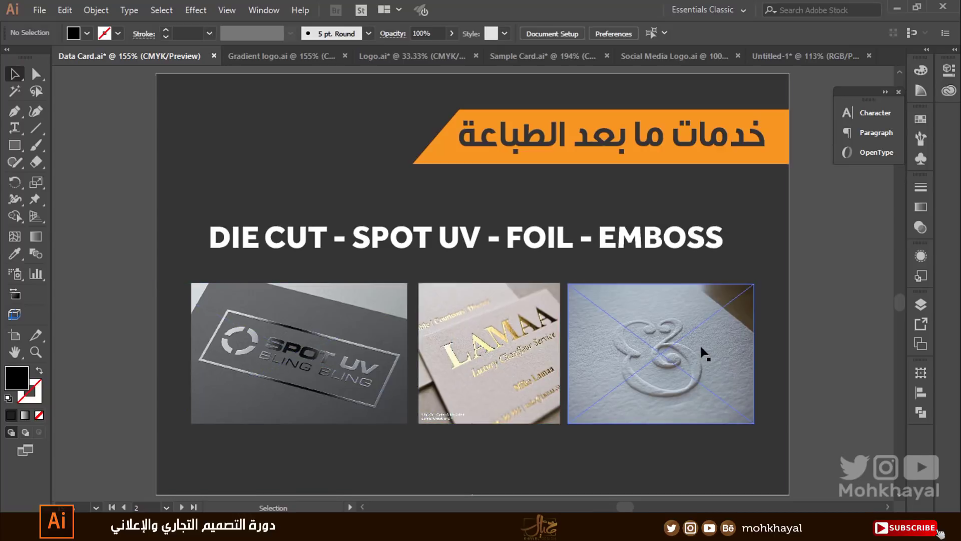
Step: Zoom in on the print-finish photos, closer on the foil and emboss images, then deselect
key("z")
left_click_drag(188, 250, 789, 440)
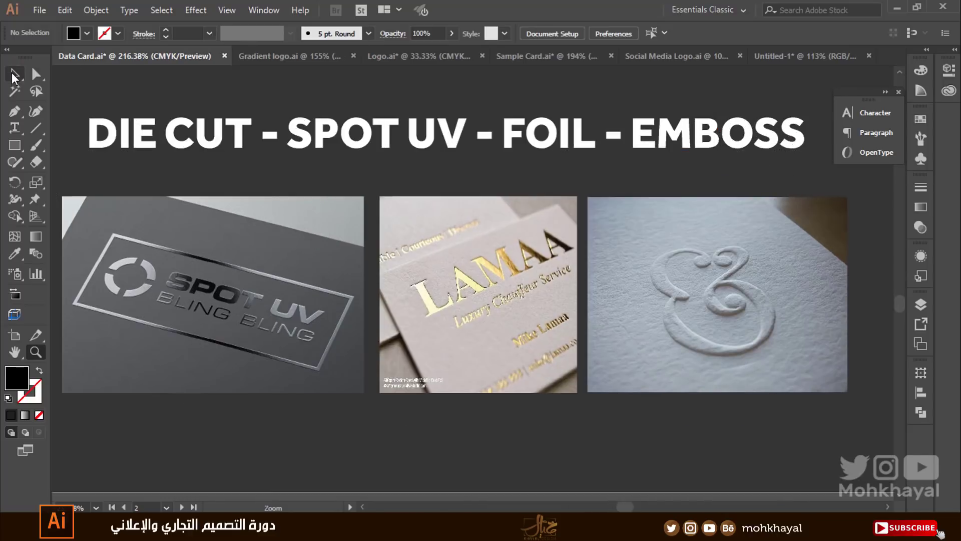
left_click(14, 75)
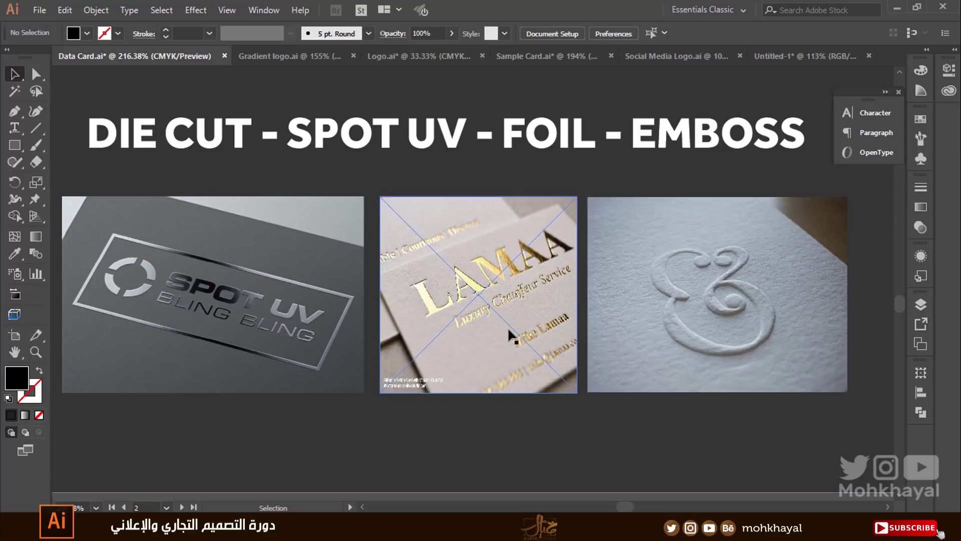
key("z")
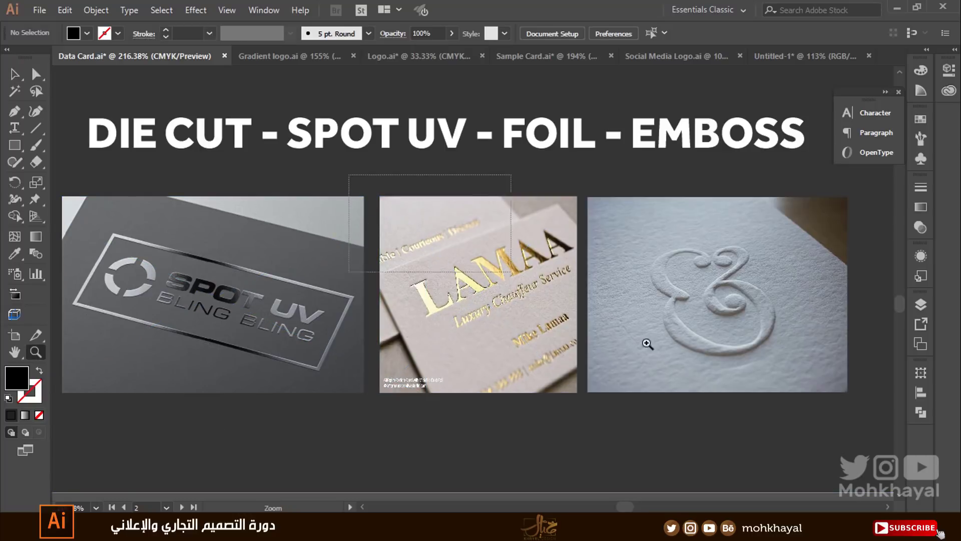
left_click_drag(647, 344, 716, 423)
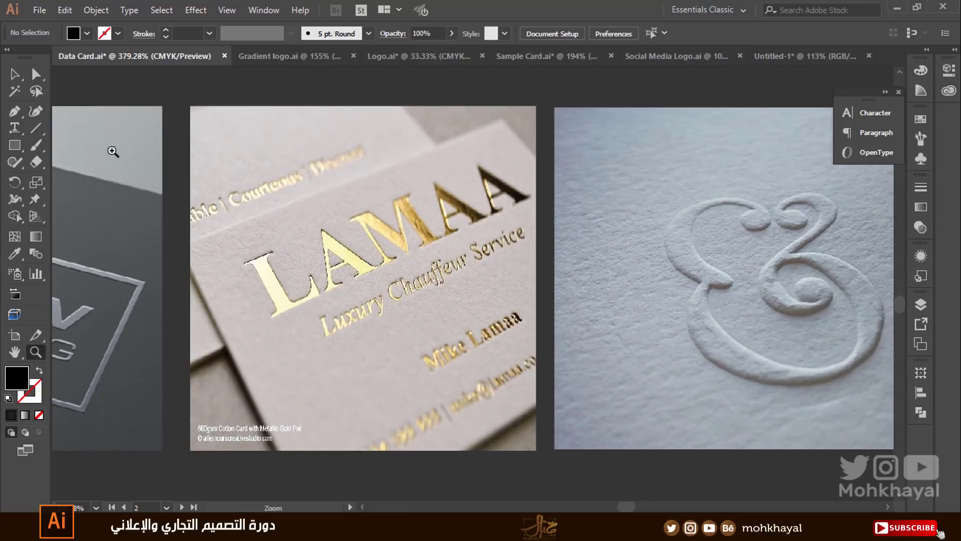
left_click(15, 73)
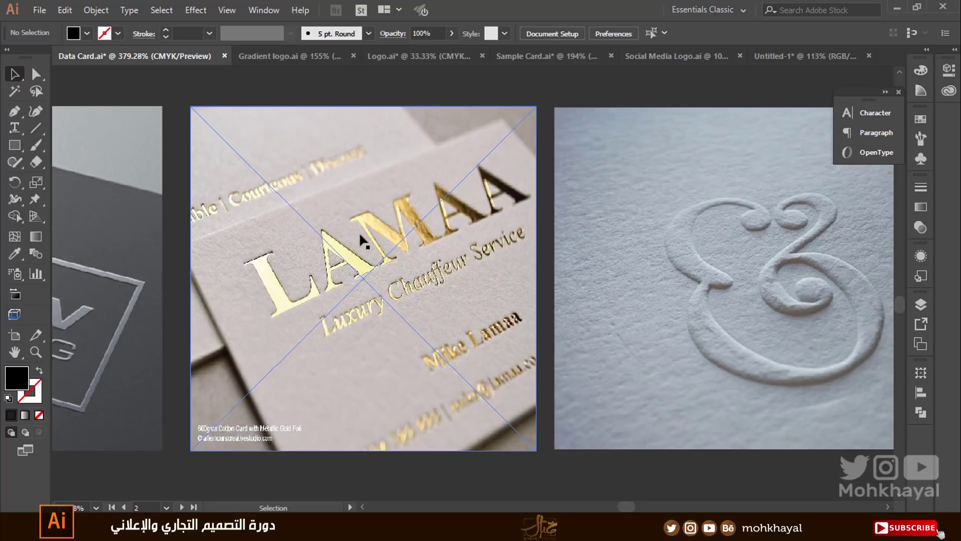
left_click(374, 485)
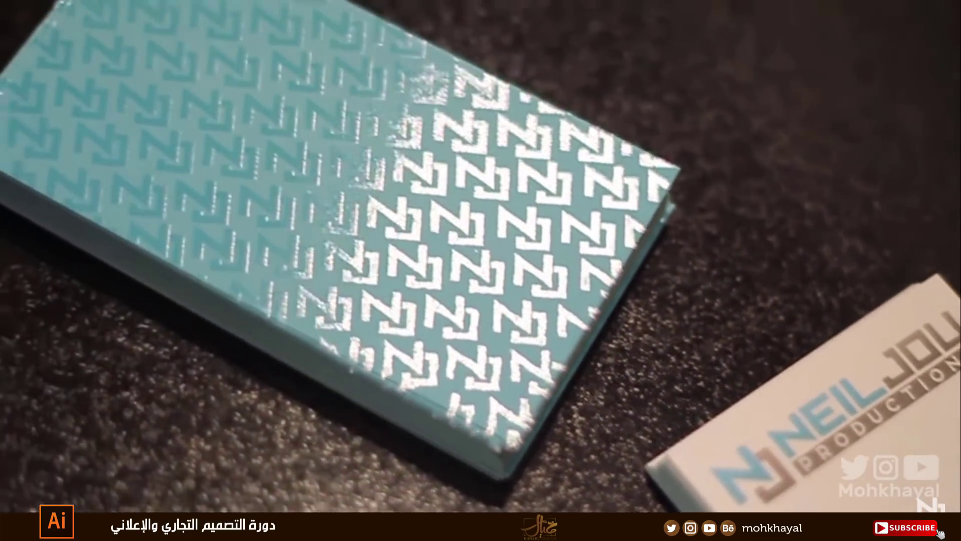
Step: Pause the Spot UV video on the blue and silver card close-up, then resume it
left_click(550, 317)
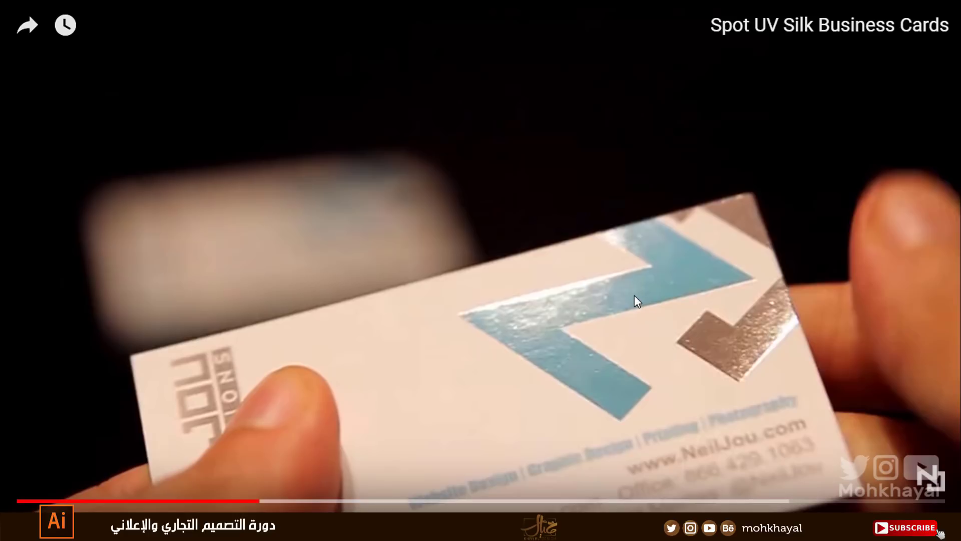
left_click(635, 301)
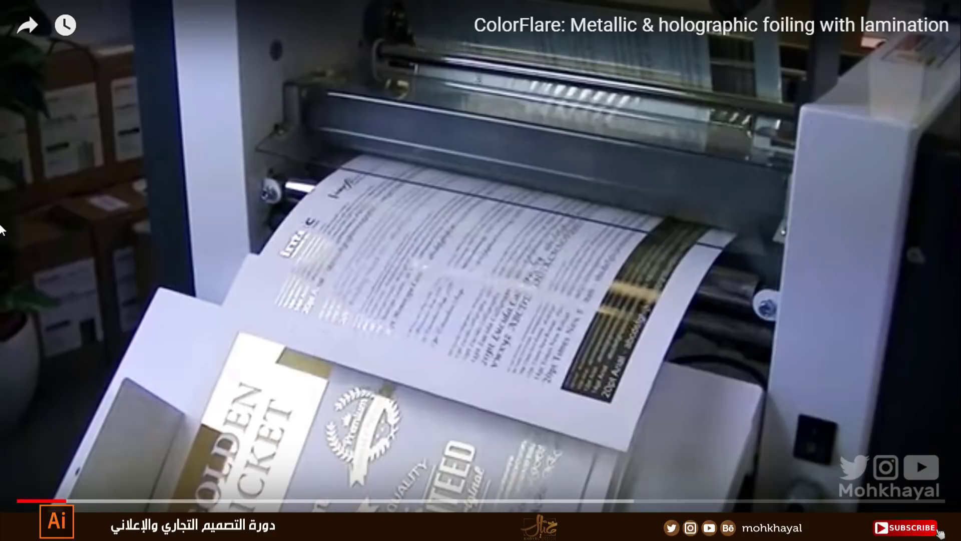
Step: Resume playback of the ColorFlare metallic and holographic foiling video
left_click(812, 298)
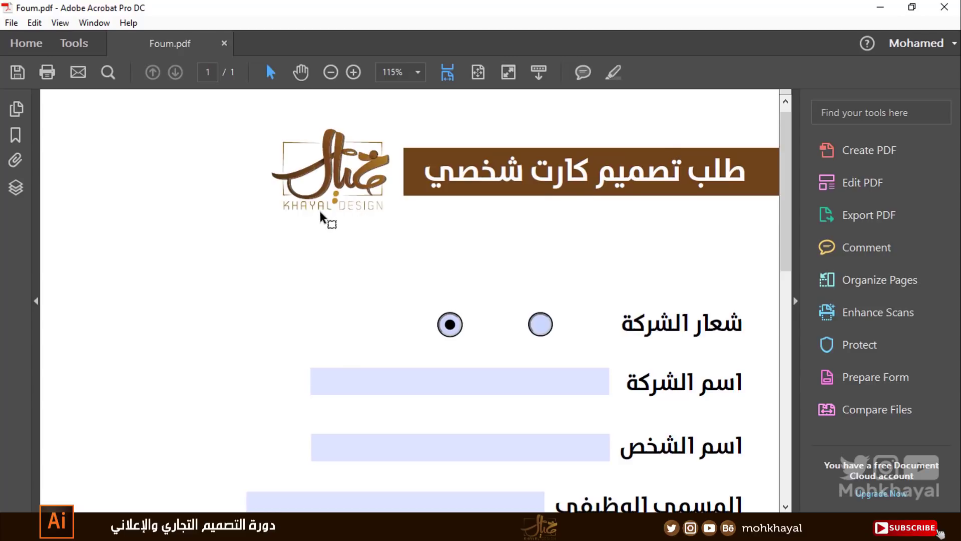
Step: Toggle the company-logo option and enter 'kadfds' as the company name
scroll(680, 330, "down", 3)
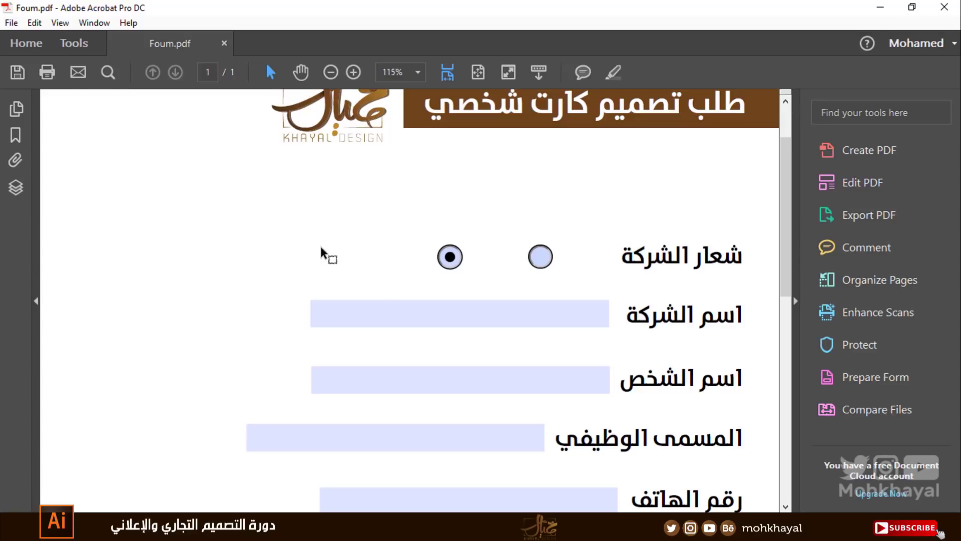
left_click(542, 259)
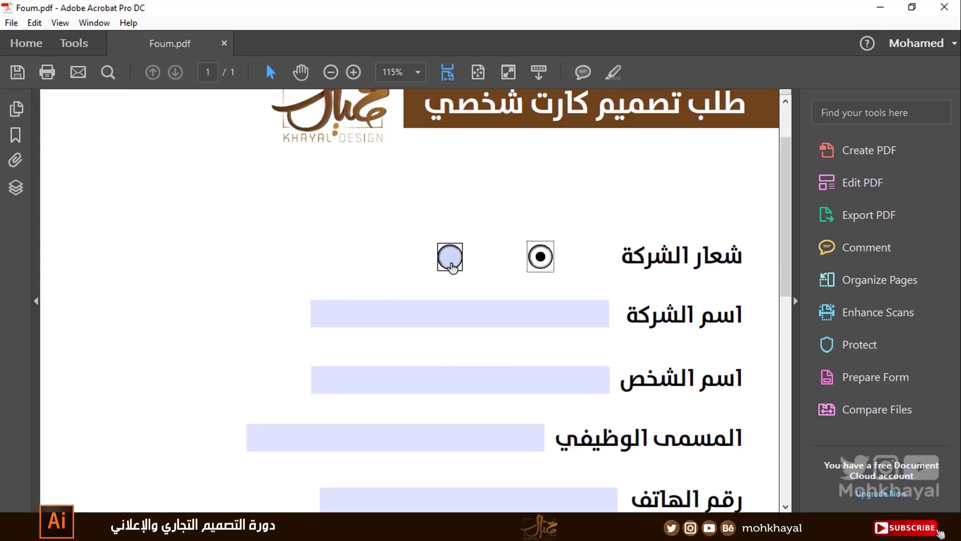
left_click(450, 261)
left_click(570, 319)
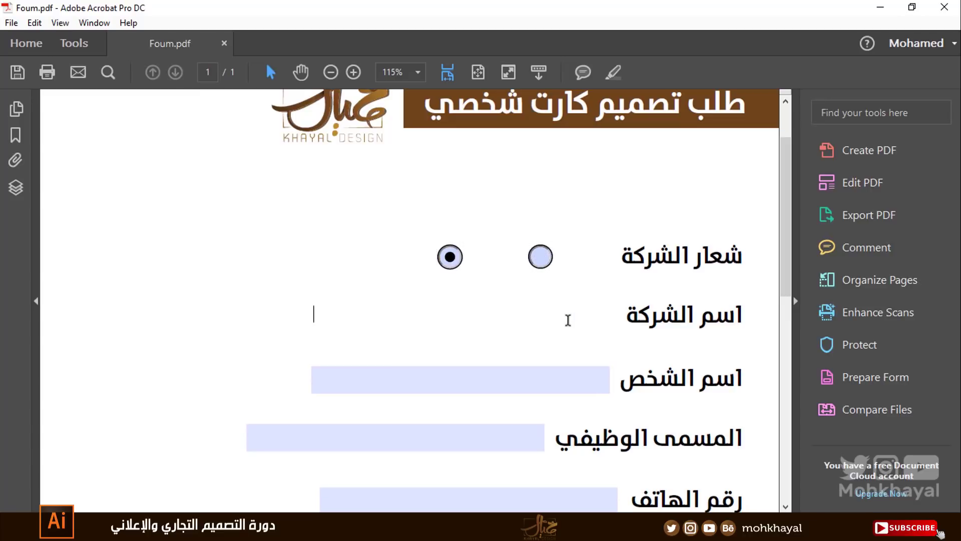
type("kadfds")
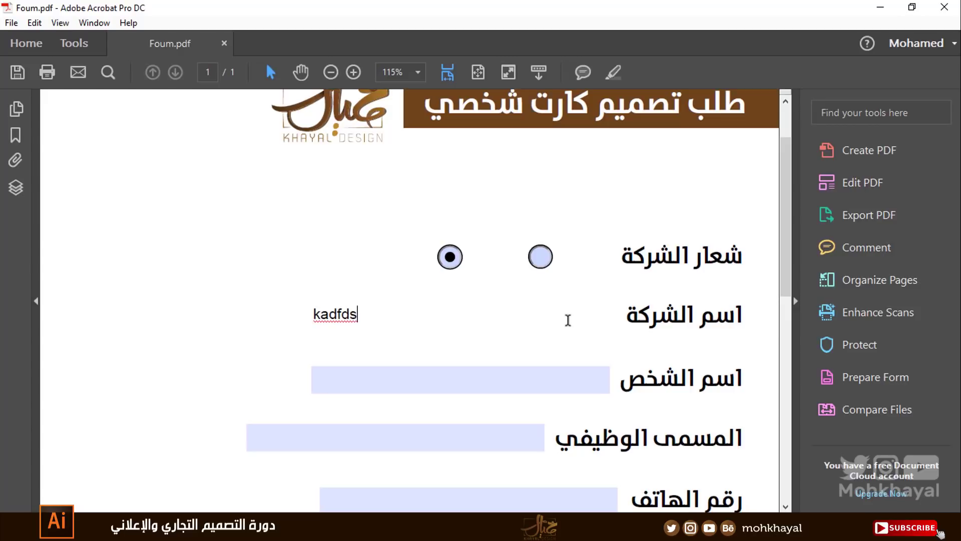
left_click(552, 376)
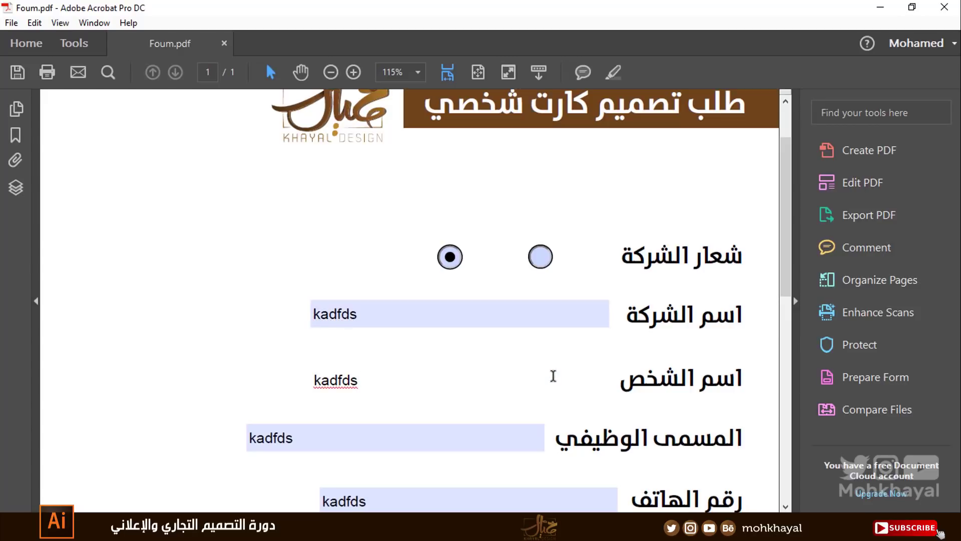
Step: Enter a test person name, then select the job-title and phone-number field text
double_click(324, 383)
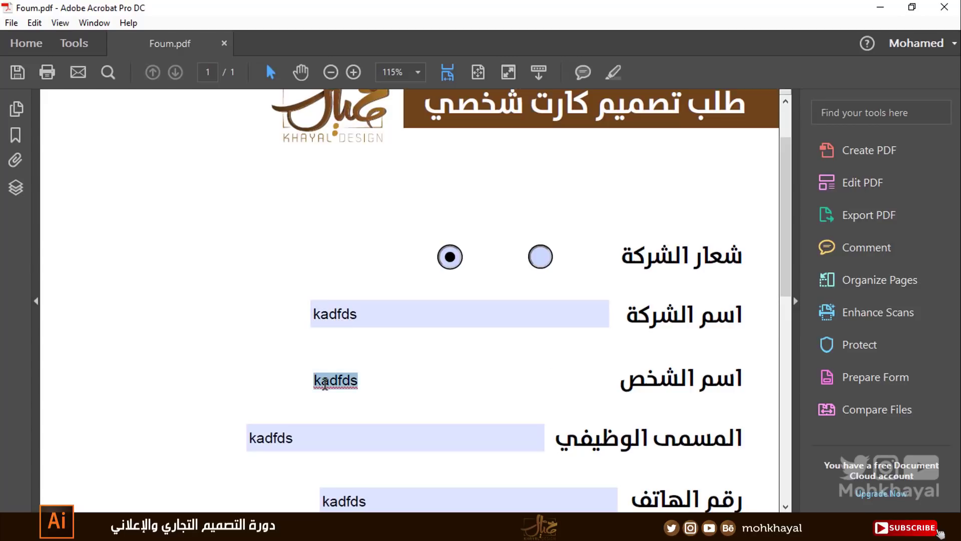
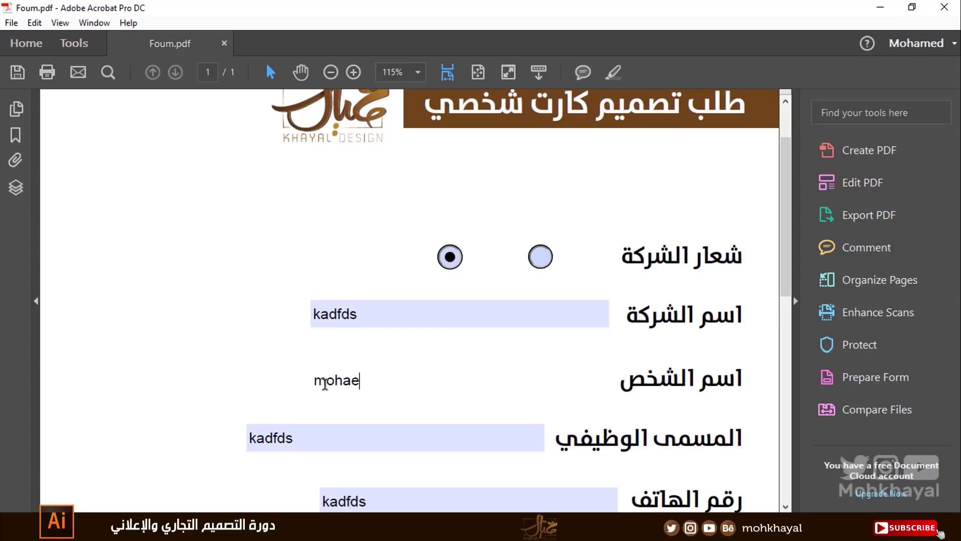
scroll(324, 373, "down", 2)
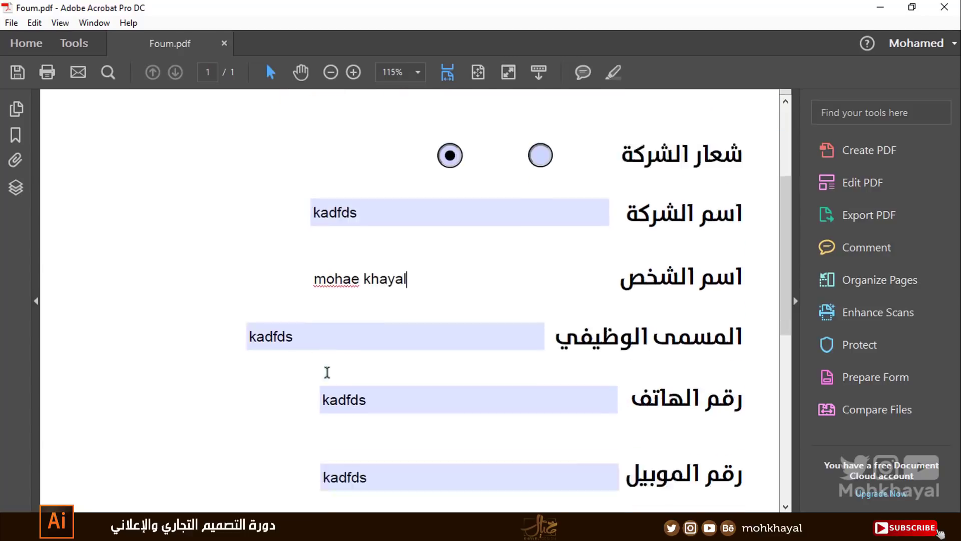
scroll(349, 237, "down", 2)
triple_click(349, 237)
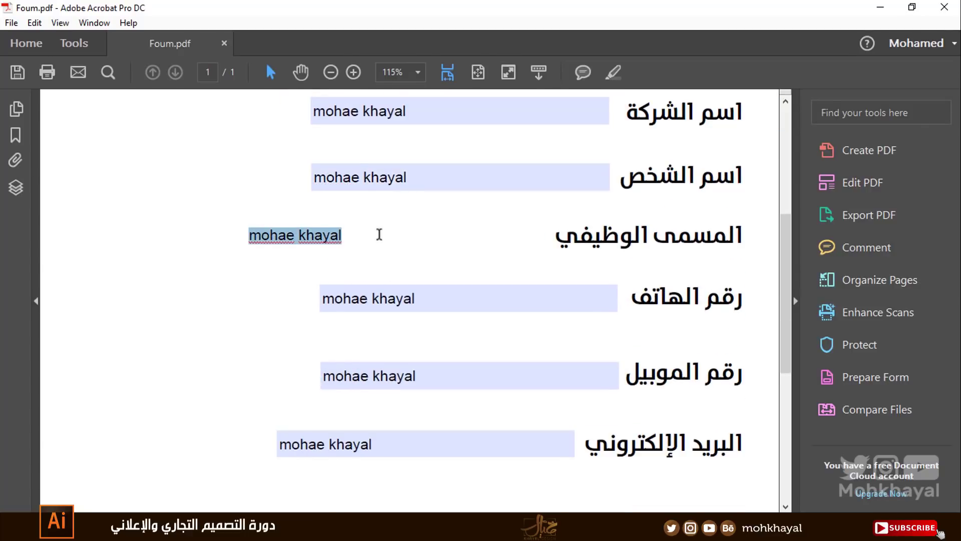
triple_click(447, 299)
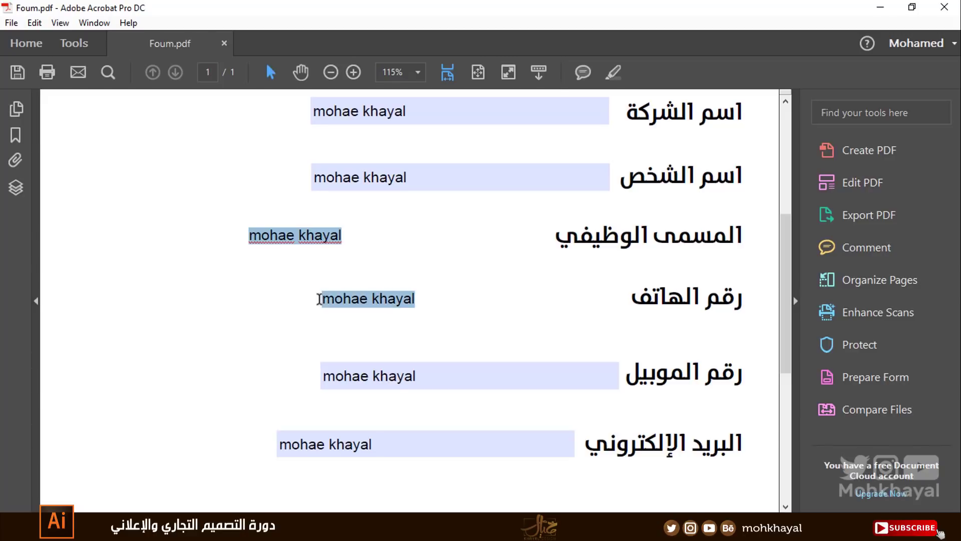
Step: Put 'fasfdsfdsa' in the email field and scroll the form to check the entries
scroll(472, 308, "down", 2)
left_click_drag(406, 341, 266, 345)
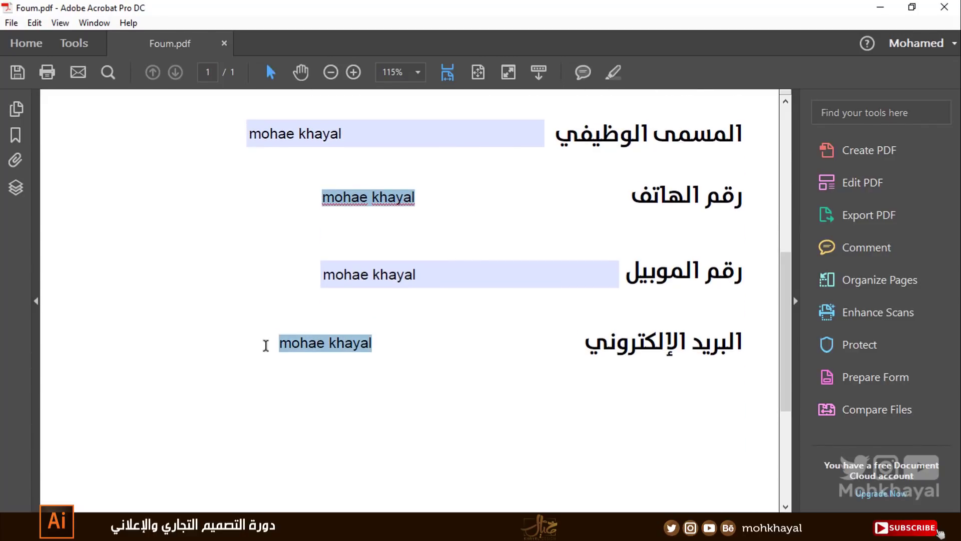
type("fasfdsfdsa")
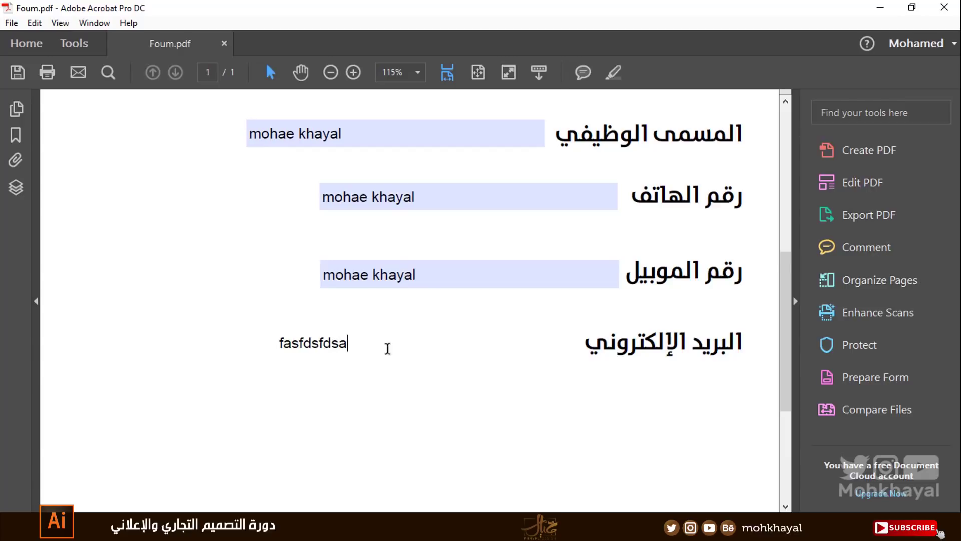
scroll(409, 278, "down", 3)
scroll(409, 278, "down", 1)
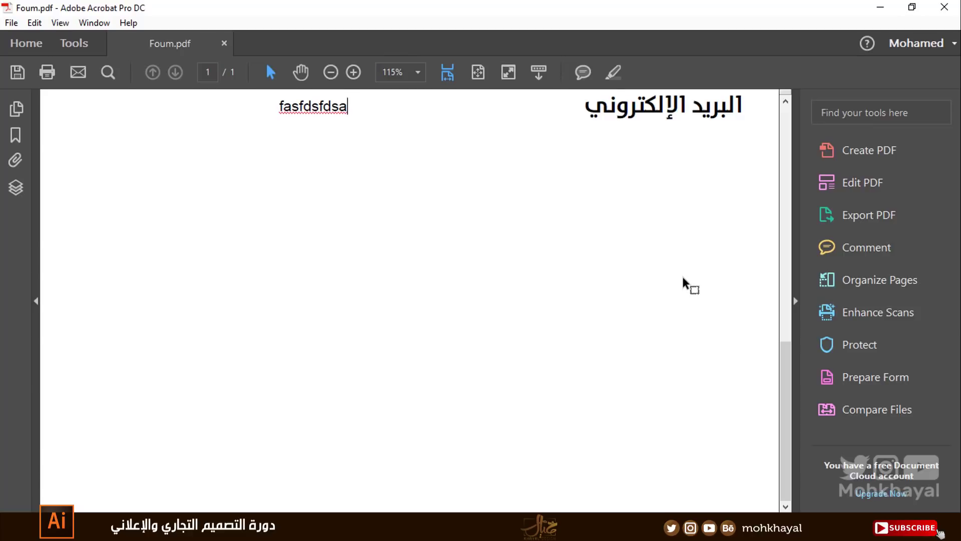
scroll(676, 211, "up", 6)
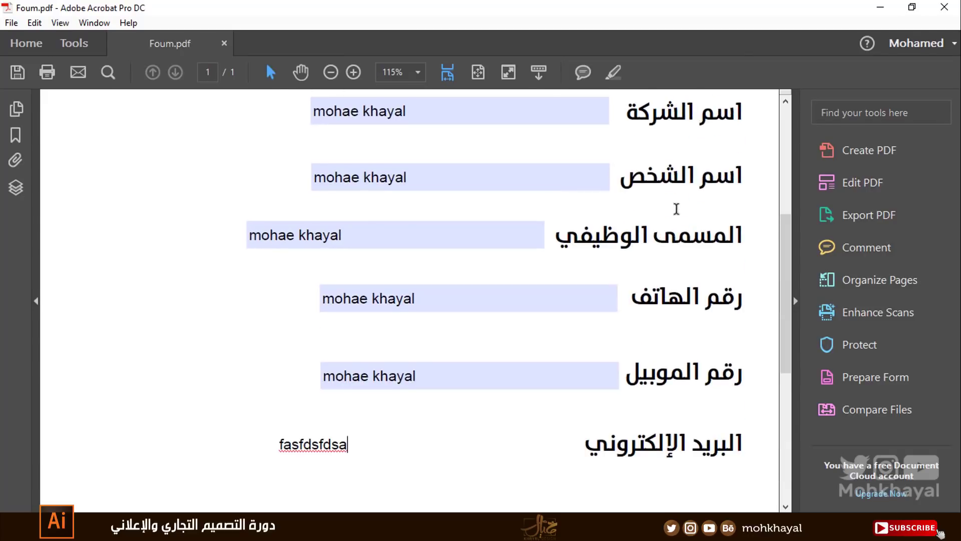
scroll(676, 211, "up", 4)
Step: Bring up the YouTube business card lecture page and scroll through it
left_click(541, 257)
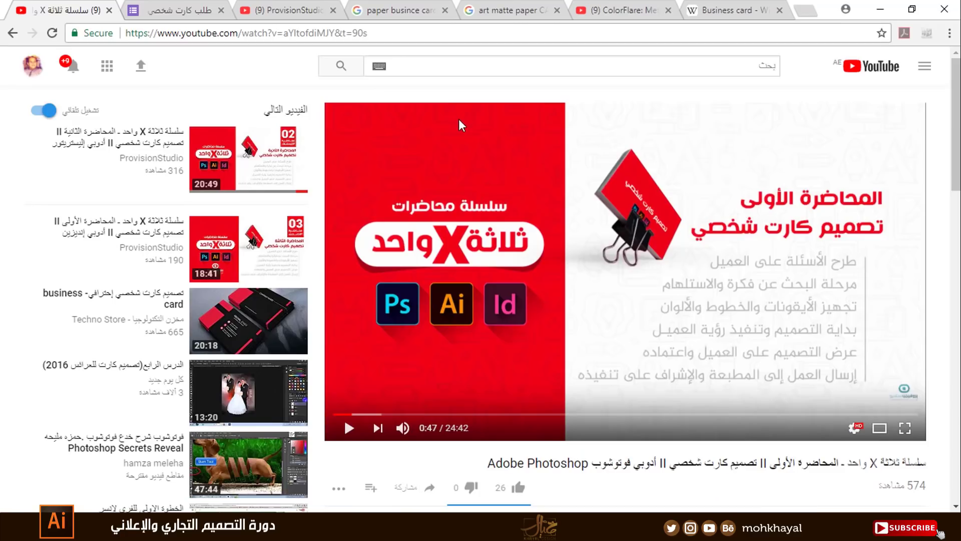
scroll(746, 207, "down", 2)
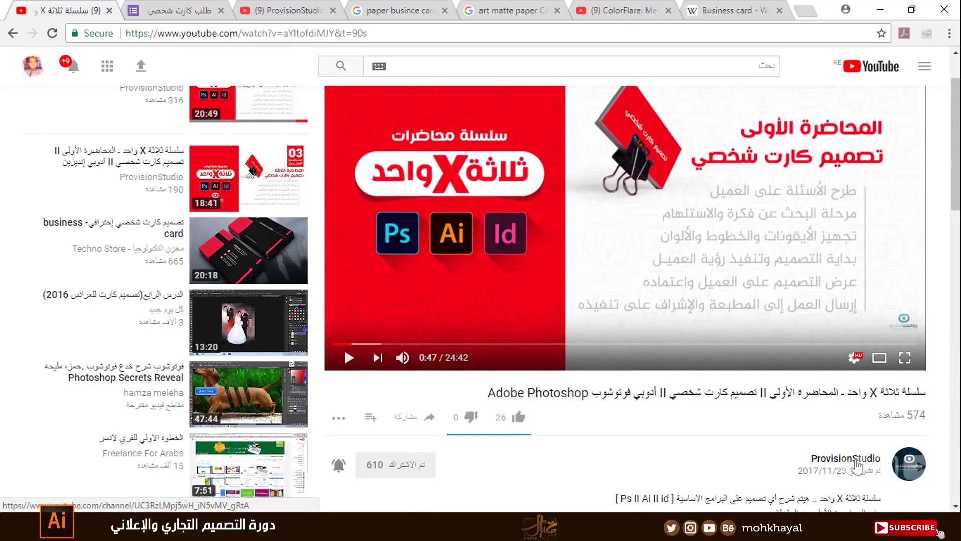
scroll(746, 309, "up", 1)
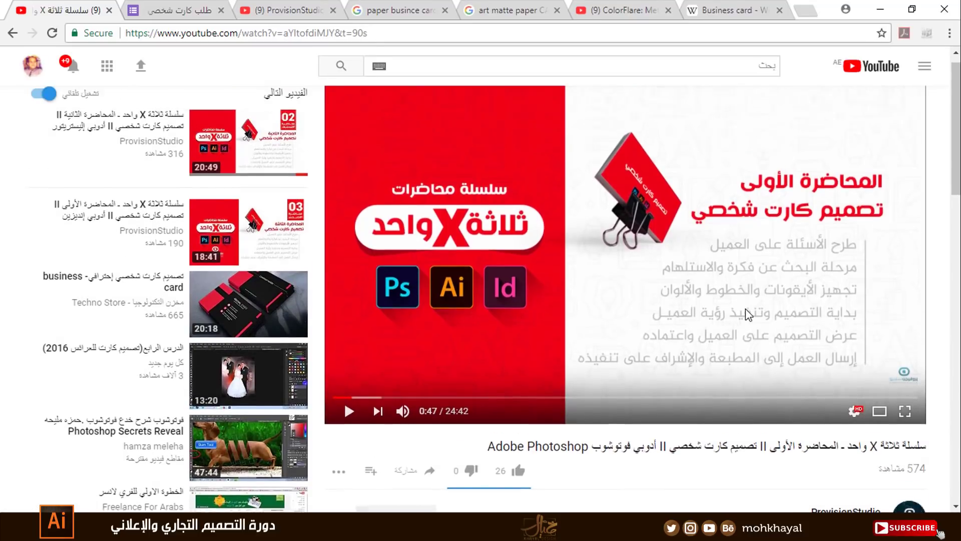
scroll(746, 310, "down", 1)
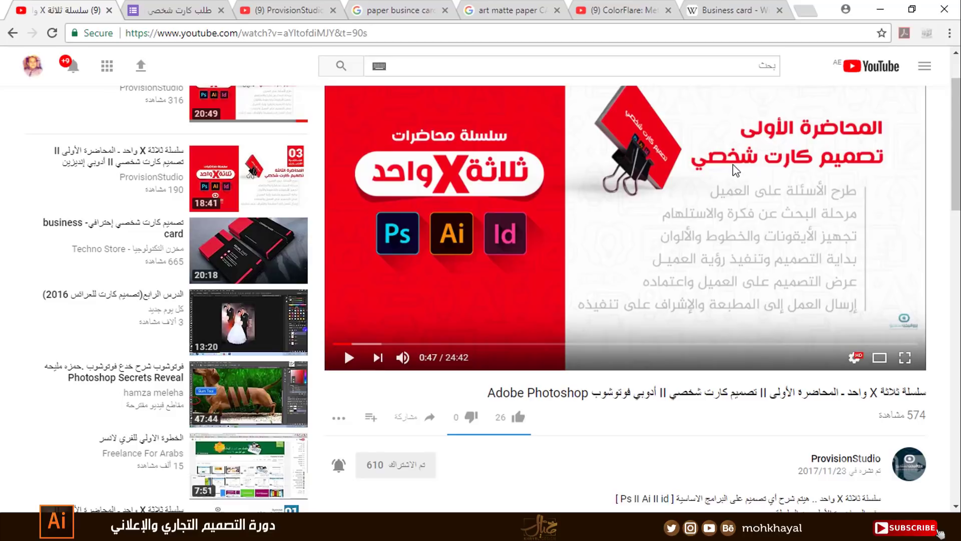
Step: Expand the video description with 'Show more' and scroll through its resource links
scroll(599, 124, "down", 3)
scroll(739, 142, "down", 4)
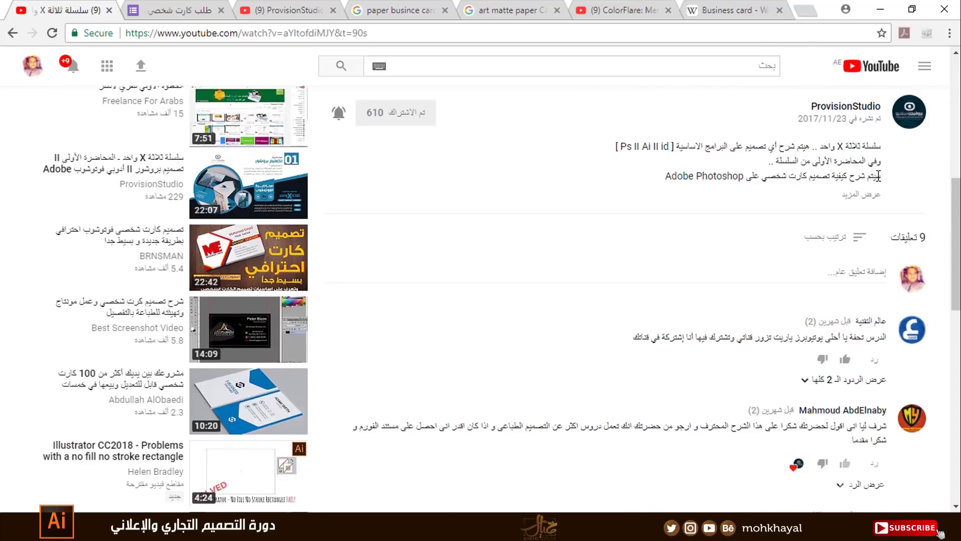
left_click(862, 196)
scroll(690, 201, "down", 2)
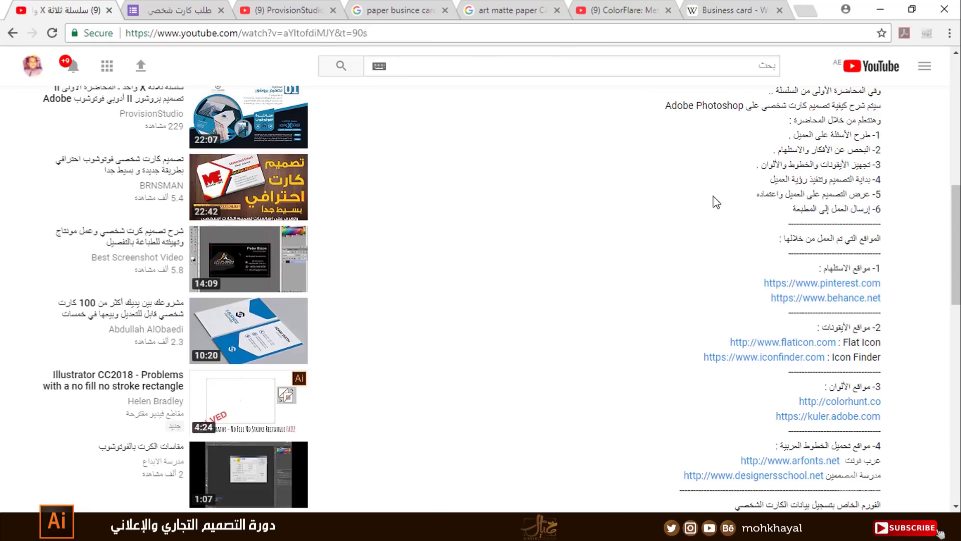
scroll(884, 290, "down", 3)
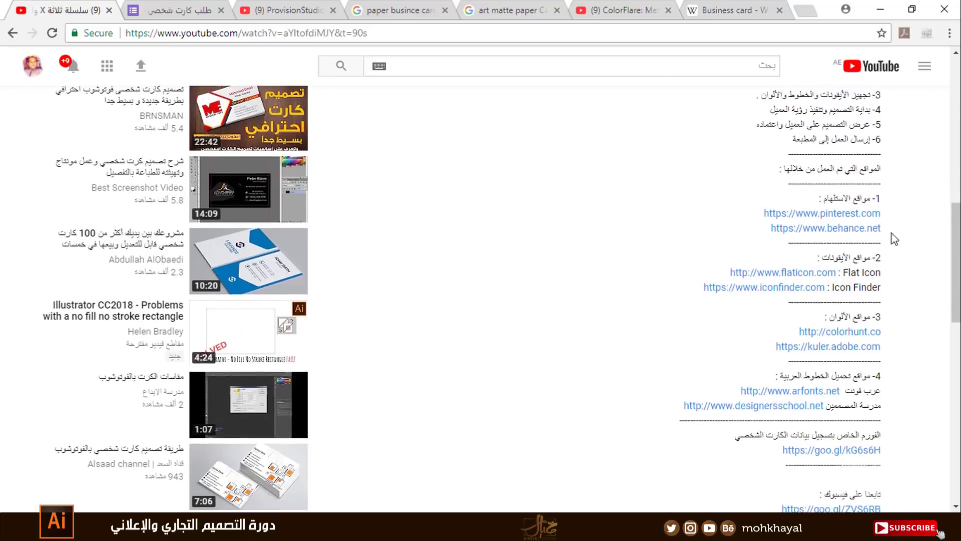
scroll(869, 260, "down", 2)
scroll(831, 131, "up", 7)
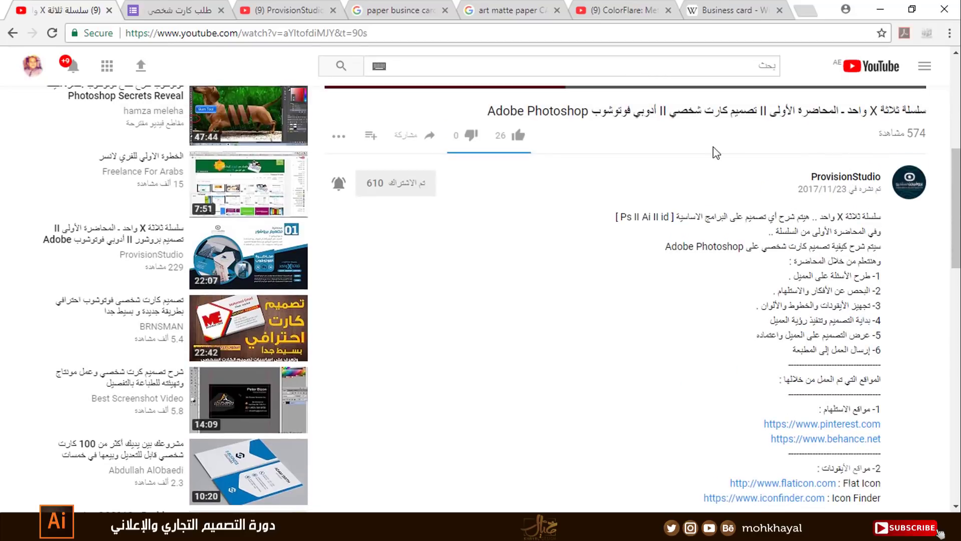
scroll(798, 178, "down", 3)
scroll(753, 264, "down", 2)
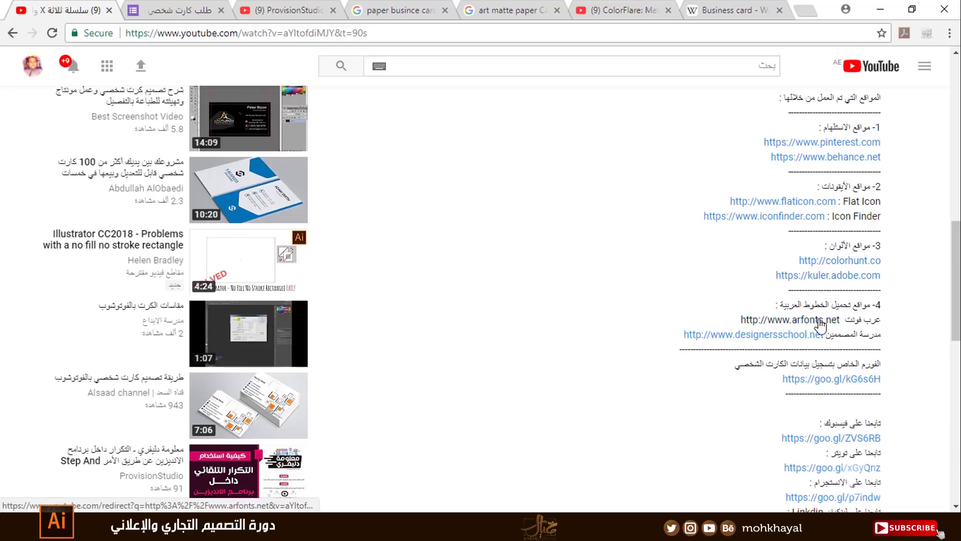
Step: Open the arfonts.net Arabic fonts link from the description
left_click(790, 319)
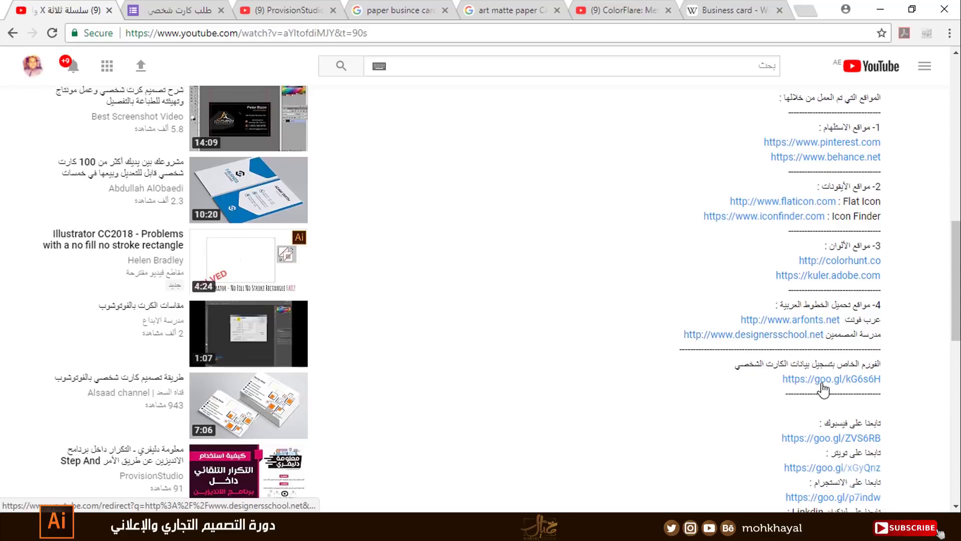
scroll(895, 365, "down", 1)
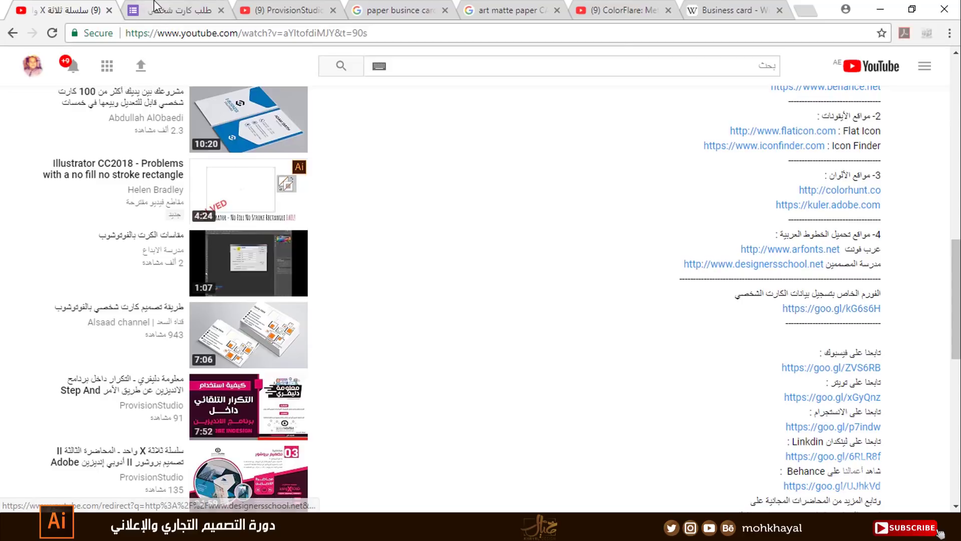
key("ctrl+Tab")
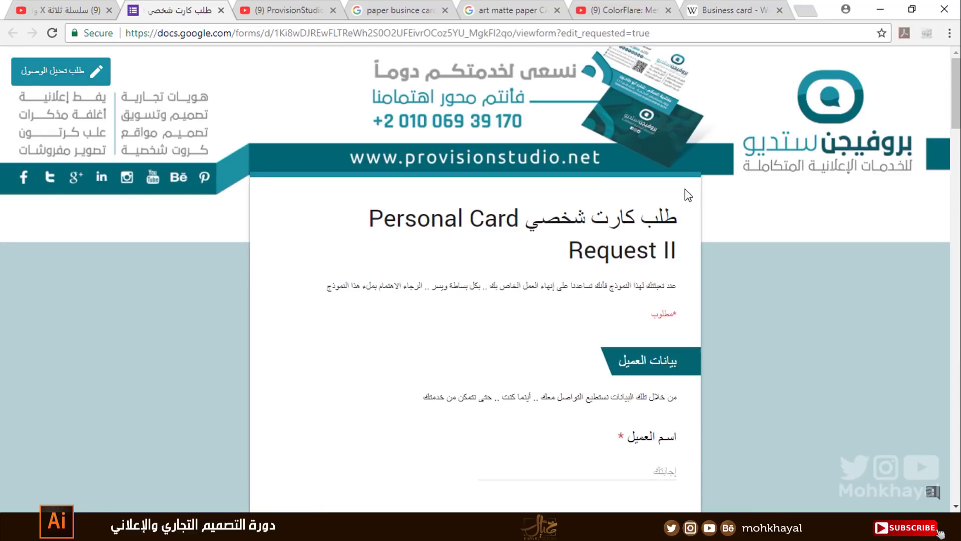
Step: Enter the client's name, phone number and e-mail in the card request form
left_click(329, 33)
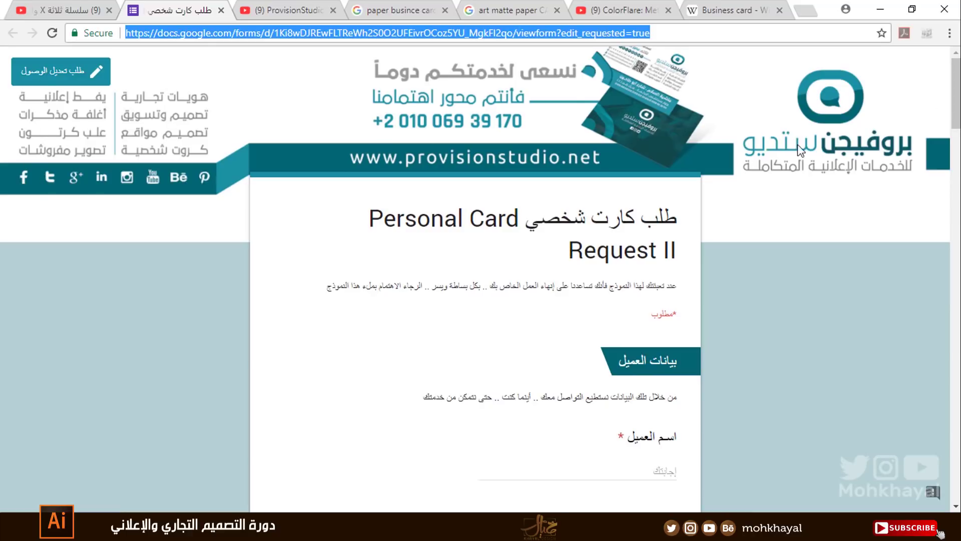
scroll(689, 173, "down", 1)
scroll(636, 278, "down", 1)
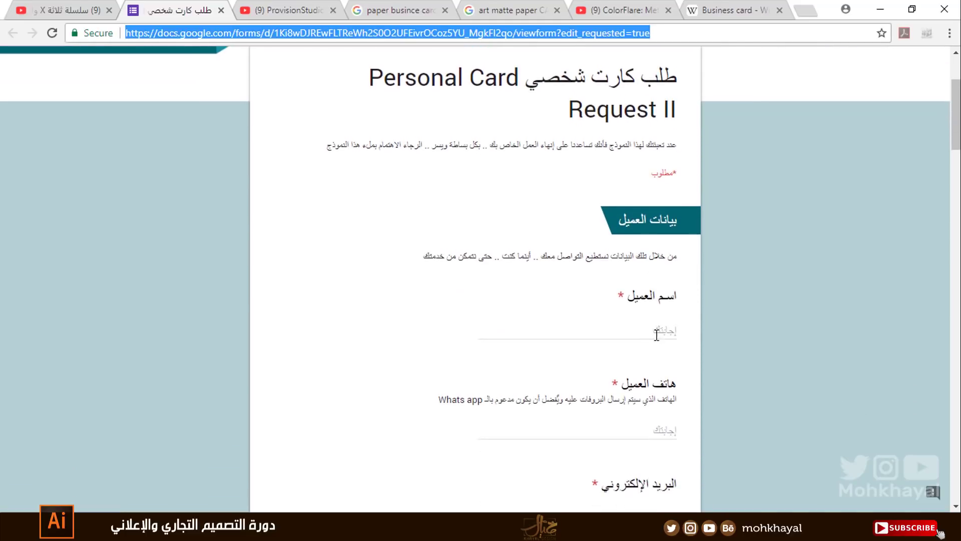
left_click(655, 332)
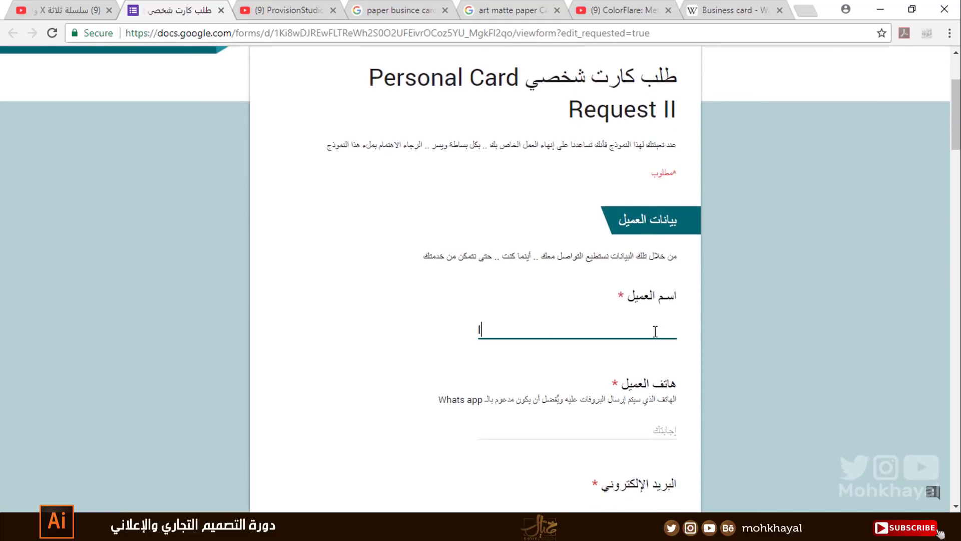
scroll(713, 332, "down", 3)
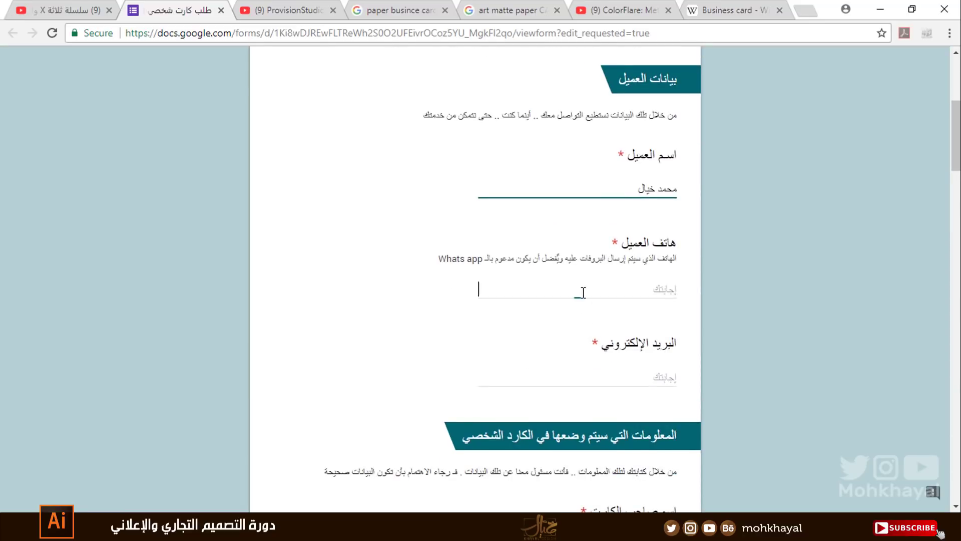
left_click(583, 290)
type("0505")
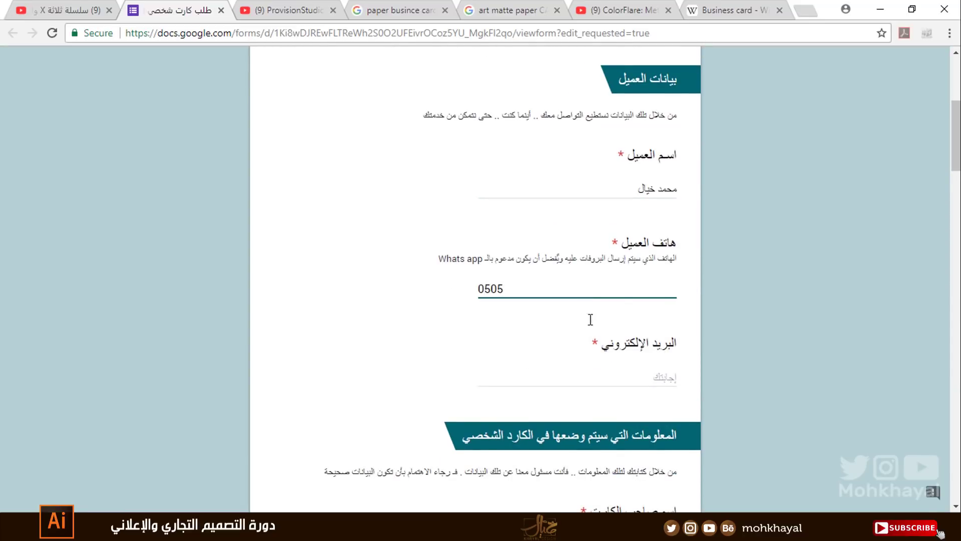
left_click(639, 379)
type("بيبيسبيس")
Step: Fill in the card owner's name and the placeholder job title 'fadsfdas'
scroll(551, 325, "down", 5)
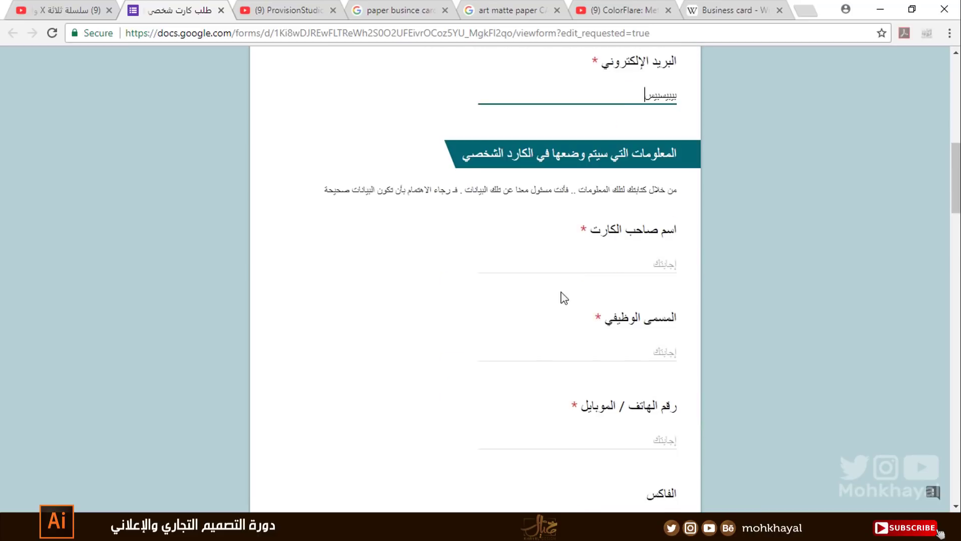
left_click(638, 261)
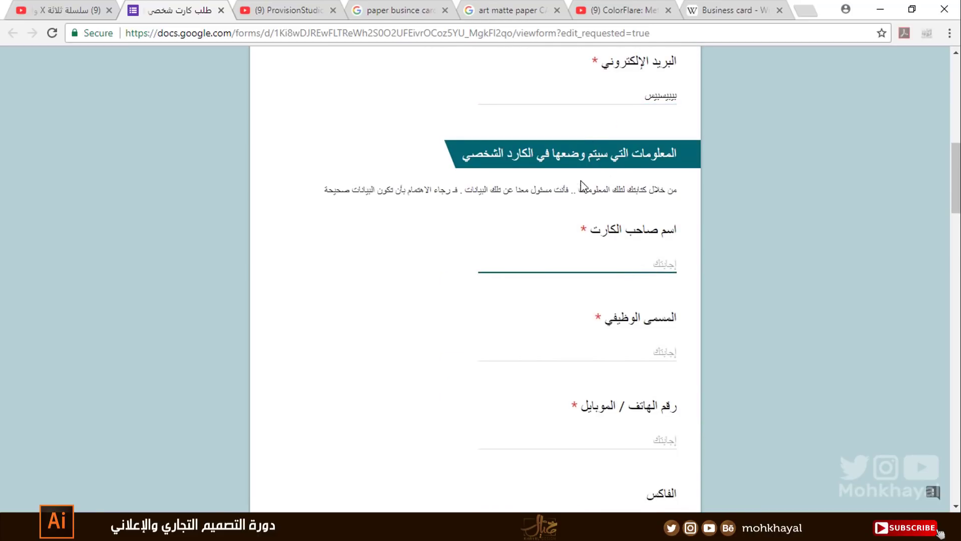
type("fasdfdf")
left_click(628, 355)
type("fadsfdas")
Step: Choose a one-sided card and answer yes to using images
scroll(543, 225, "down", 8)
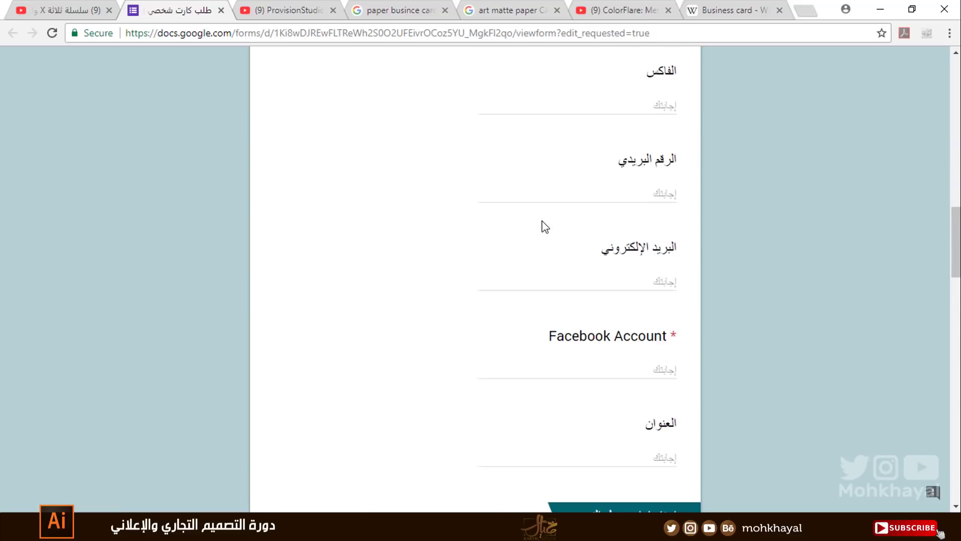
scroll(618, 208, "down", 5)
scroll(531, 186, "down", 3)
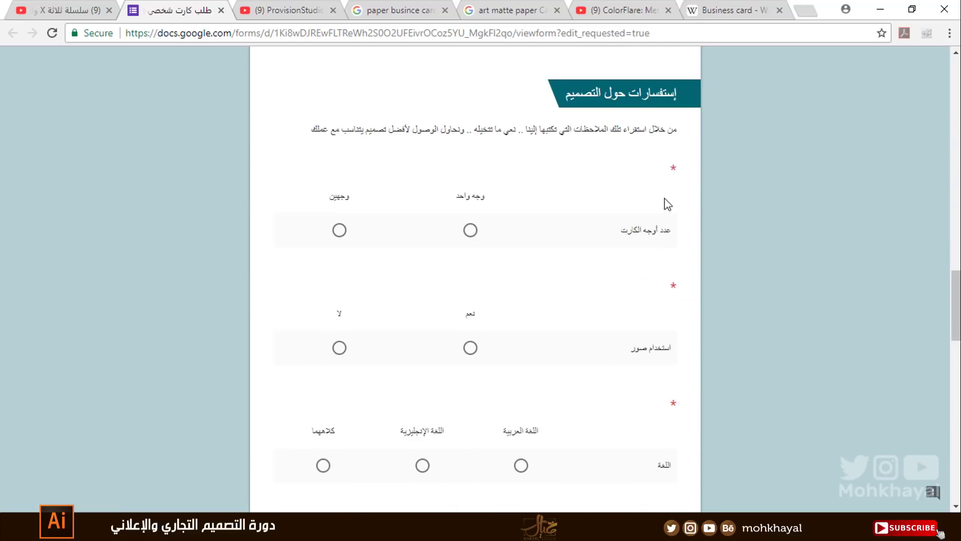
left_click(470, 231)
scroll(559, 268, "down", 2)
scroll(558, 269, "down", 2)
scroll(491, 140, "up", 3)
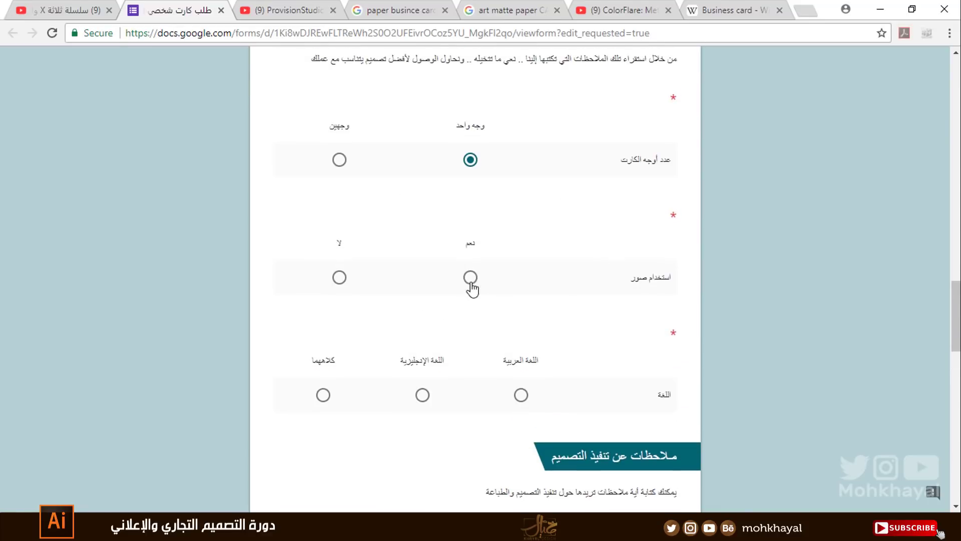
left_click(338, 280)
left_click(470, 277)
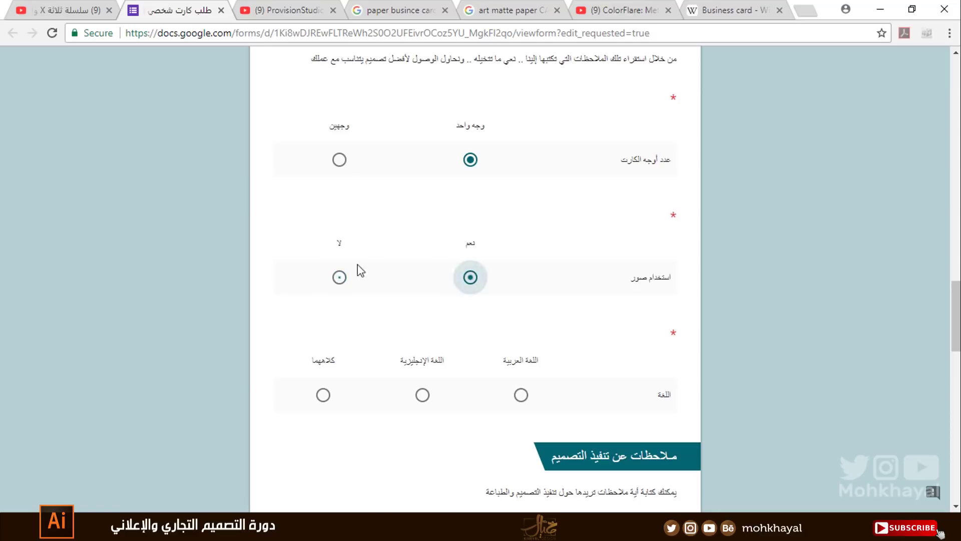
Step: Set the card language to both and type the design note 'fasdfdsafsdfsd'
scroll(624, 204, "down", 3)
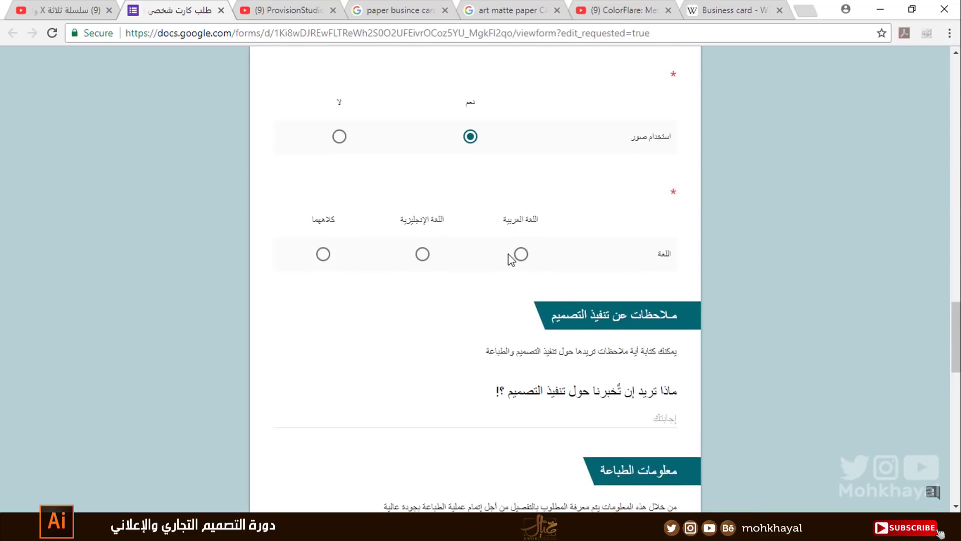
left_click(521, 255)
left_click(422, 254)
left_click(324, 254)
scroll(485, 190, "down", 3)
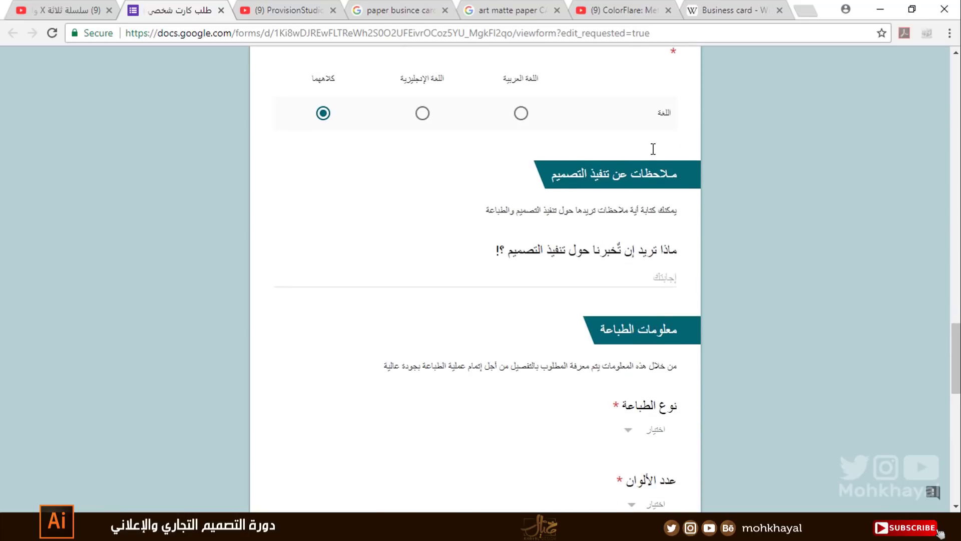
left_click(619, 282)
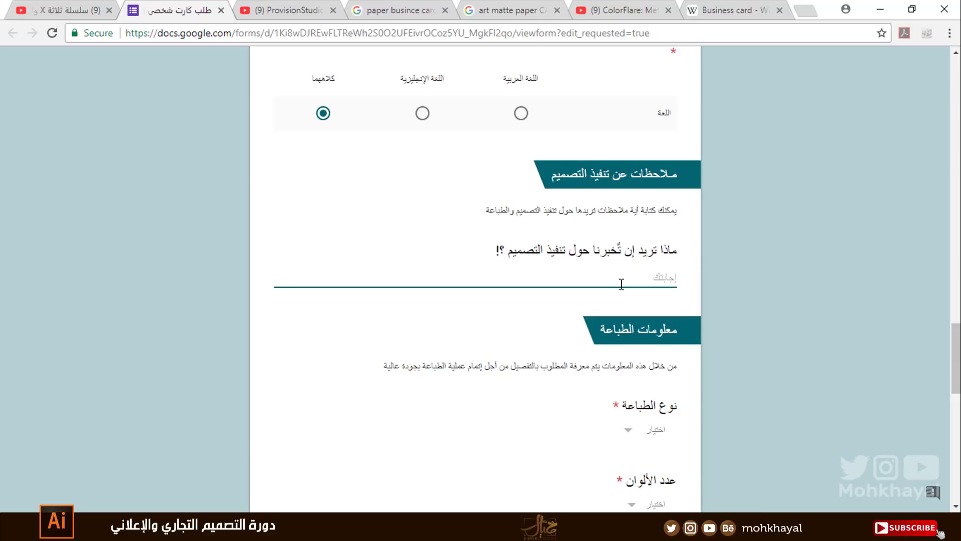
type("fasdfdsafsdfsd")
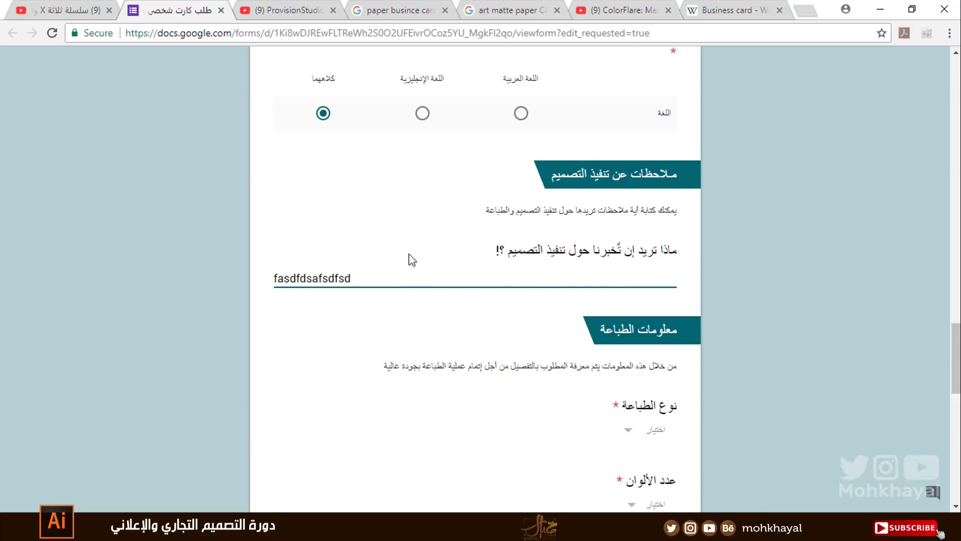
scroll(441, 271, "down", 4)
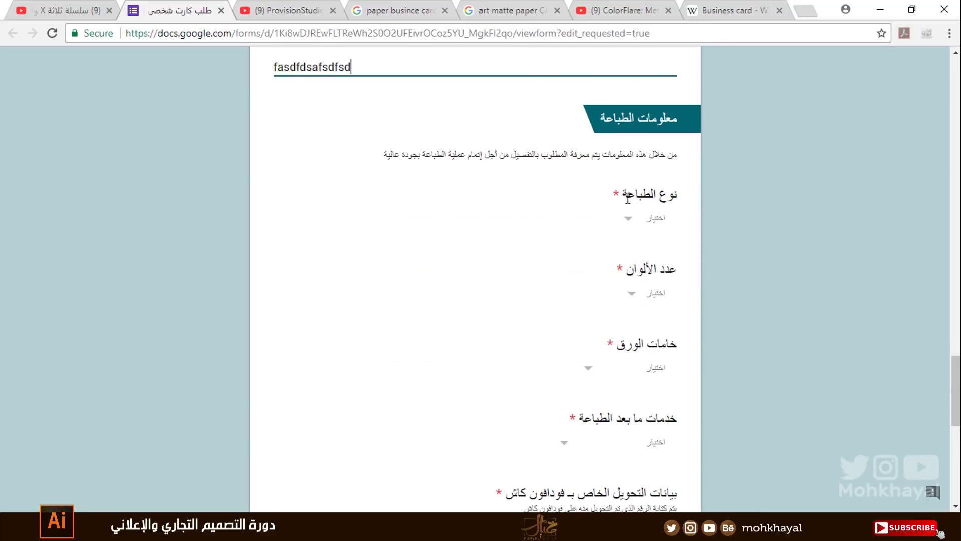
left_click(627, 220)
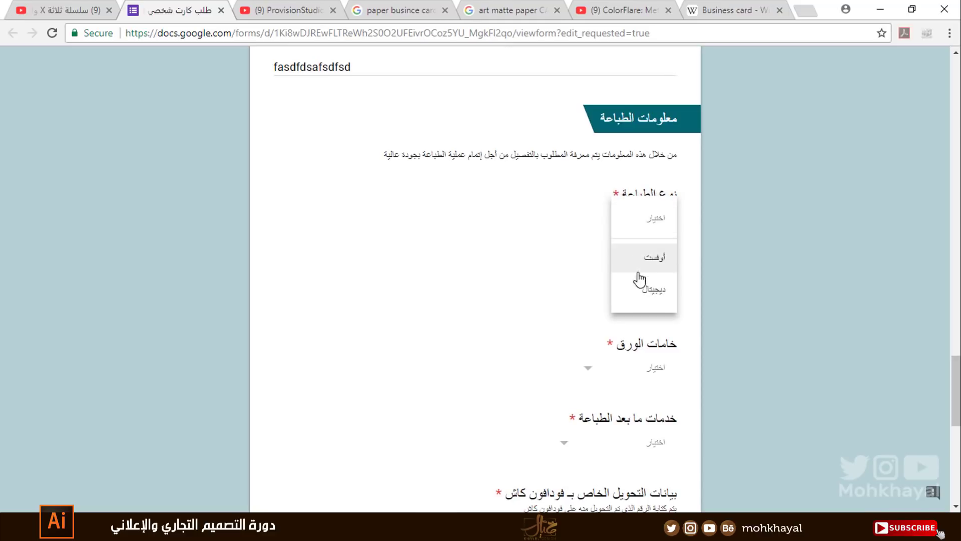
left_click(525, 230)
left_click(587, 369)
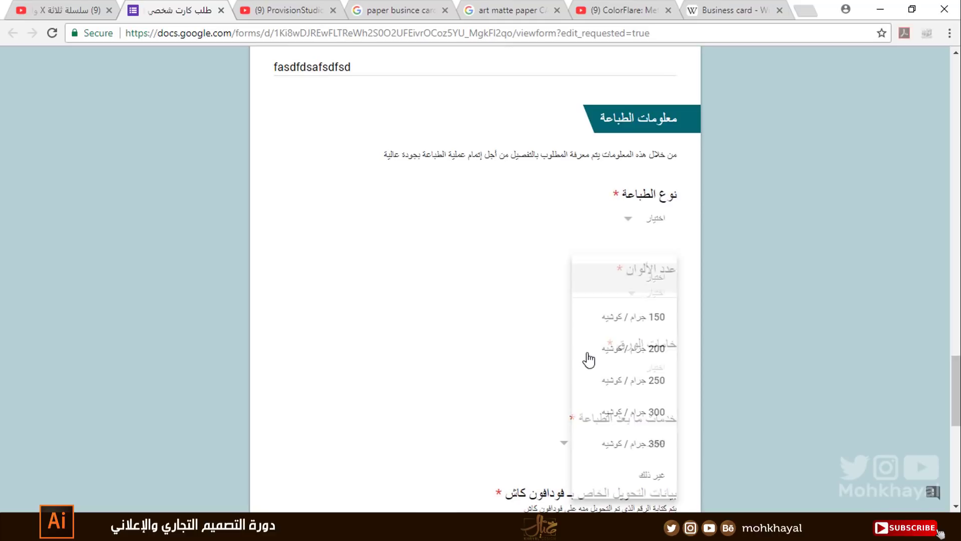
left_click(536, 344)
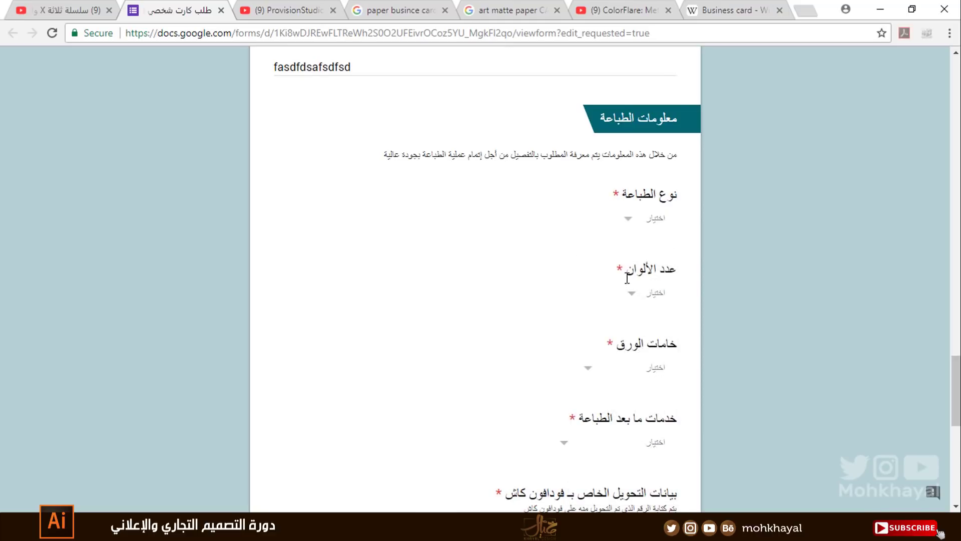
left_click(628, 296)
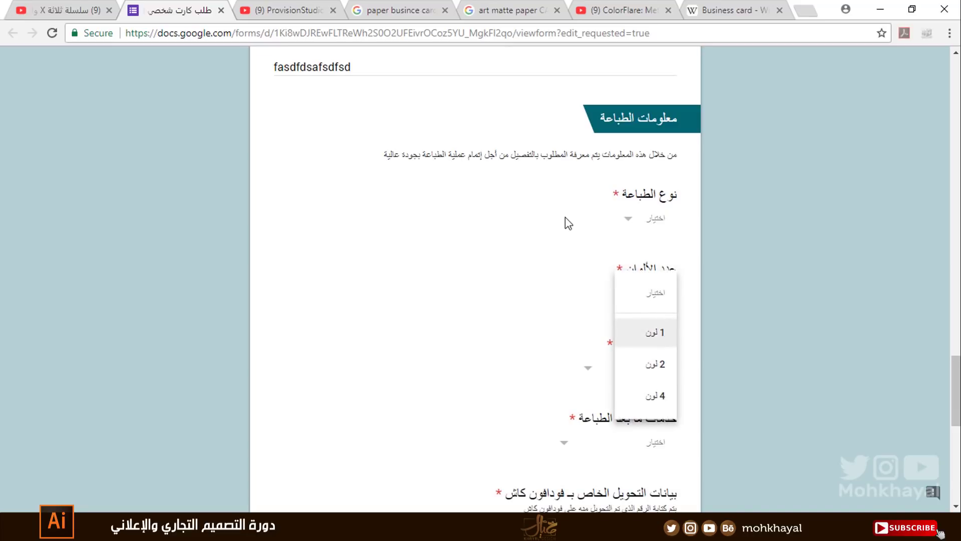
left_click(617, 283)
scroll(617, 283, "down", 4)
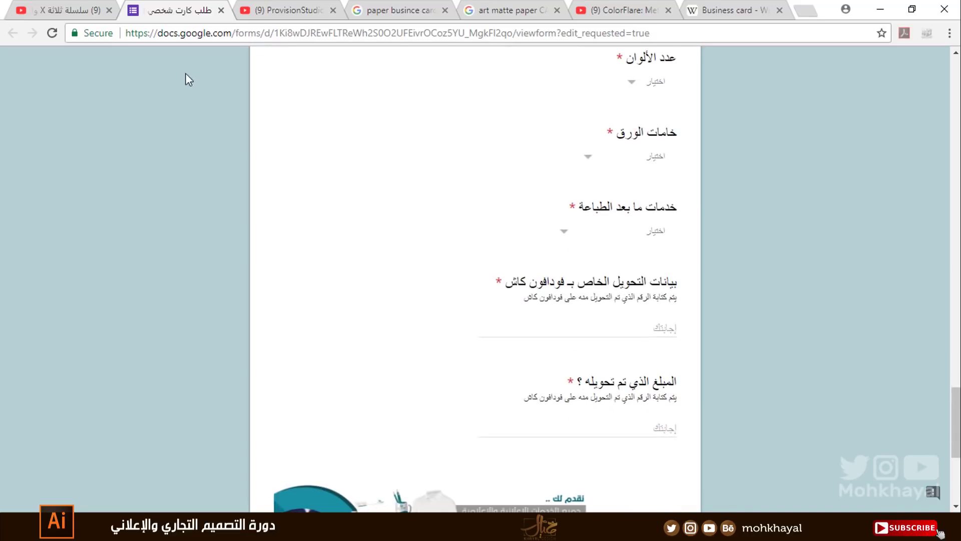
scroll(569, 194, "down", 1)
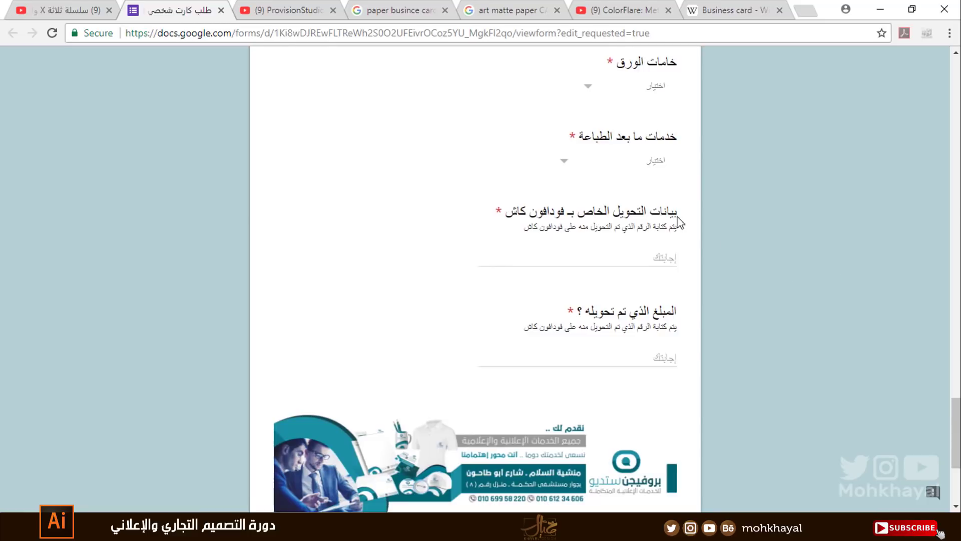
left_click(649, 256)
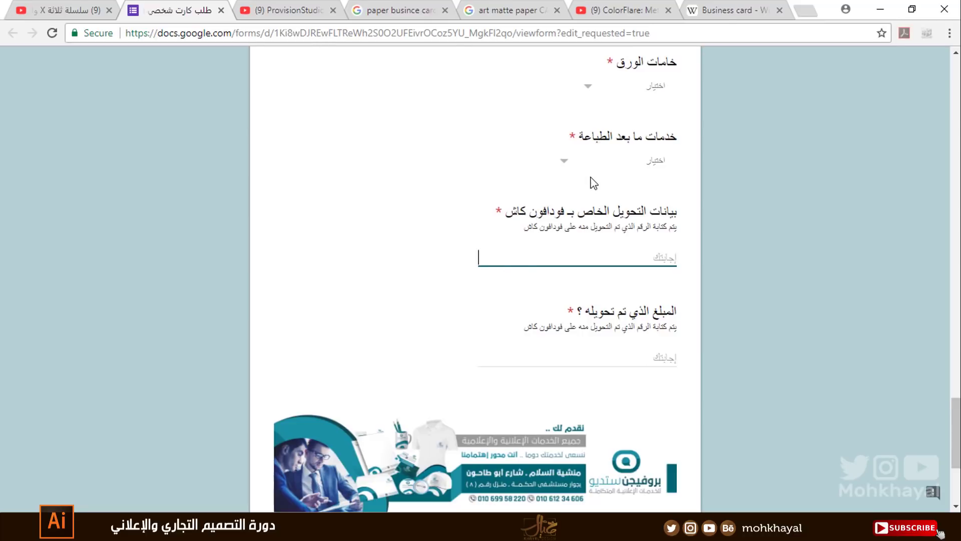
Step: Scroll down through the whole card request form to review the answers
scroll(695, 175, "up", 10)
scroll(695, 165, "up", 10)
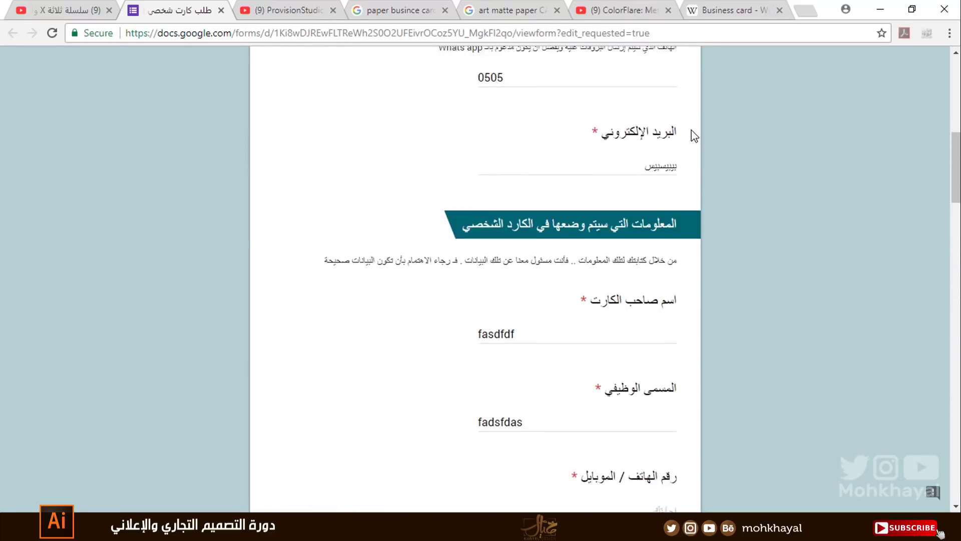
scroll(801, 300, "up", 10)
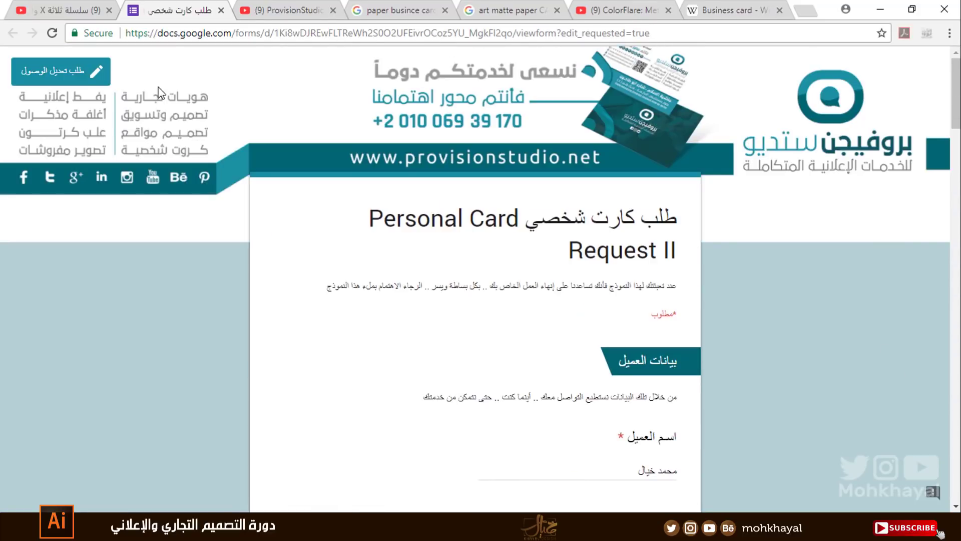
scroll(593, 95, "down", 10)
scroll(603, 303, "down", 1)
scroll(575, 246, "down", 5)
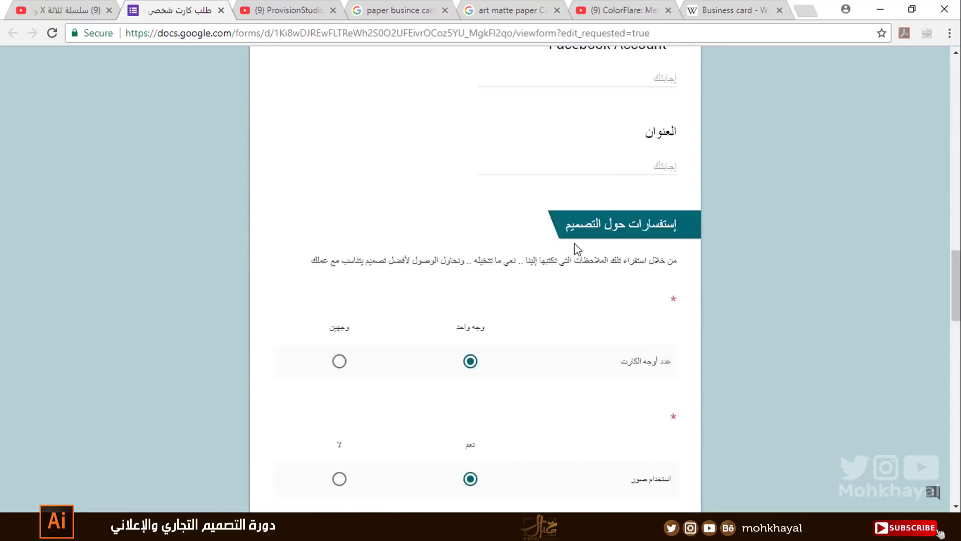
scroll(573, 242, "down", 5)
scroll(567, 241, "down", 3)
scroll(428, 272, "down", 4)
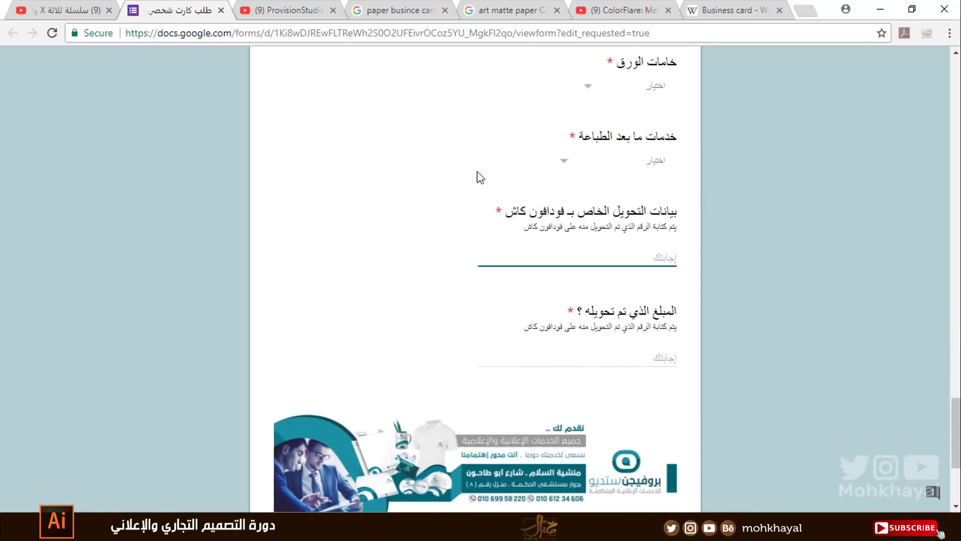
scroll(443, 174, "down", 1)
left_click(321, 38)
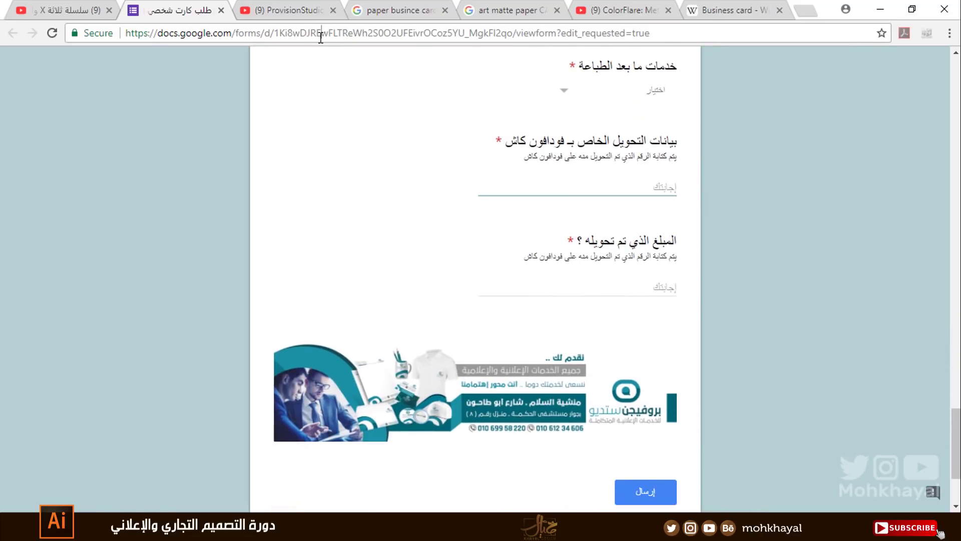
left_click(321, 36)
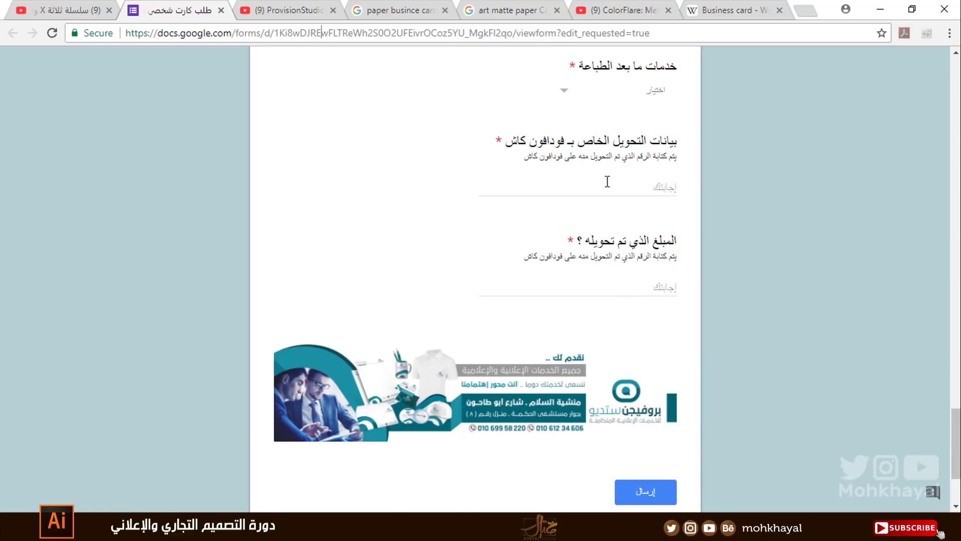
scroll(371, 97, "down", 3)
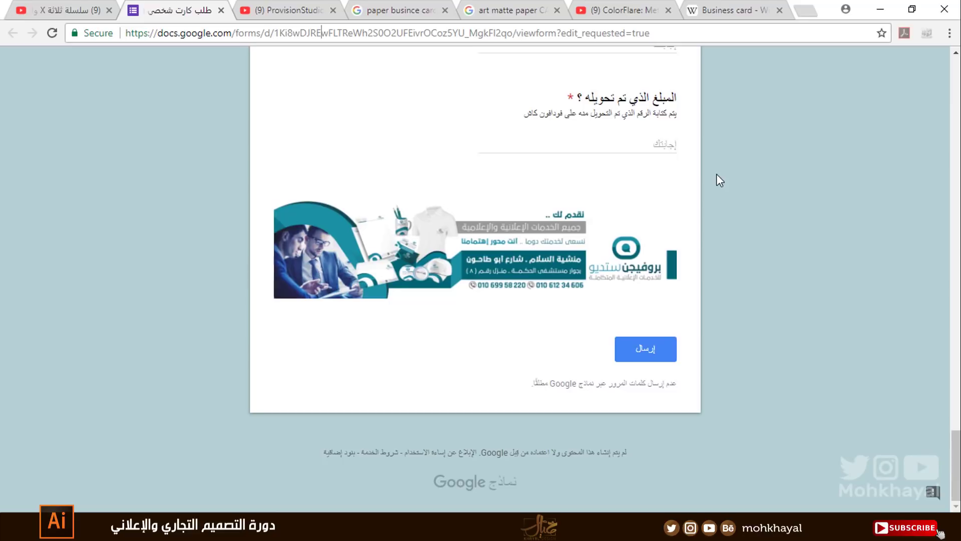
Step: Scroll back to the top of the form and switch to the YouTube video page
scroll(605, 129, "up", 4)
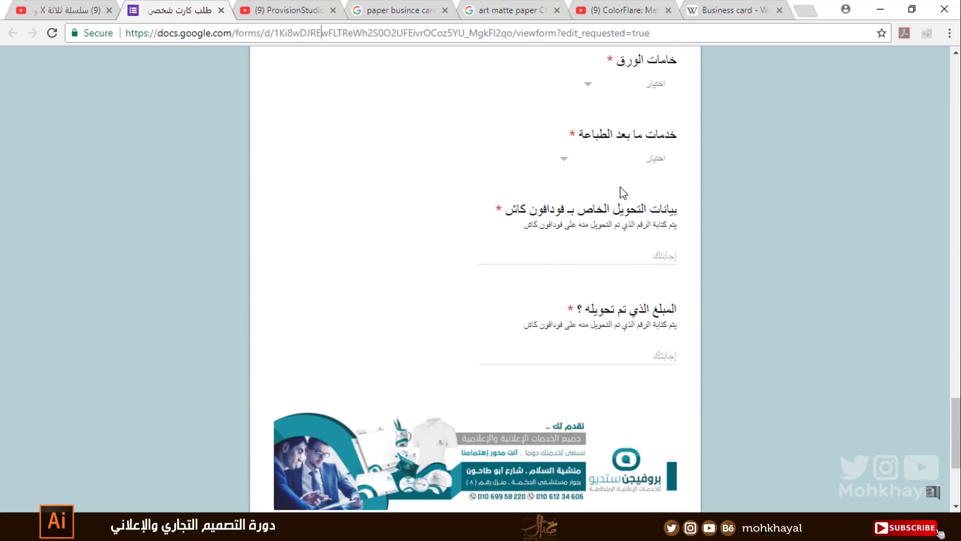
scroll(618, 192, "down", 4)
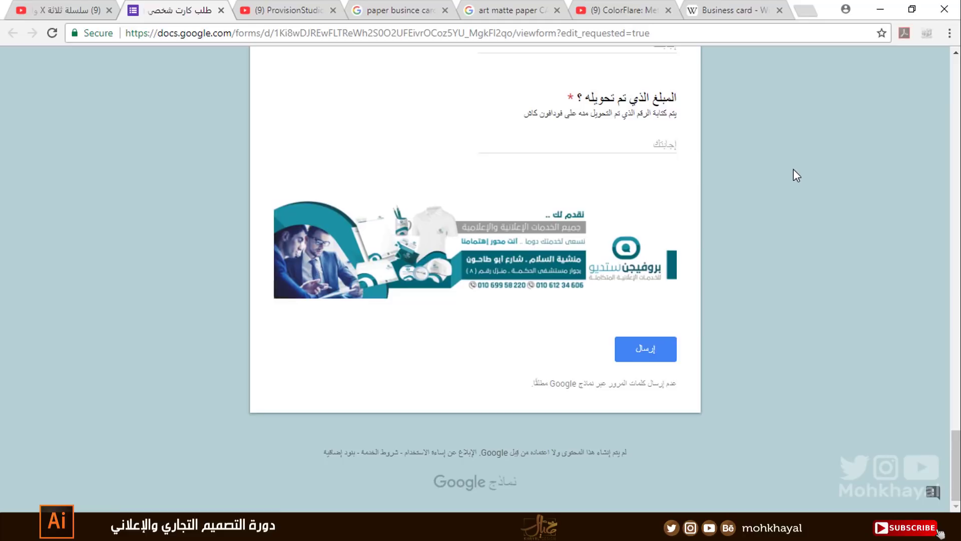
scroll(751, 105, "up", 3)
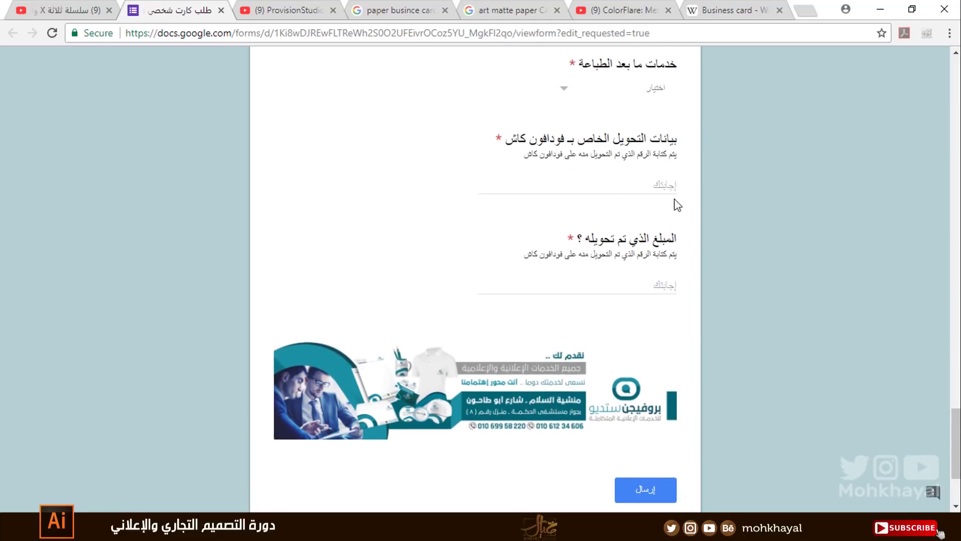
scroll(472, 148, "up", 10)
scroll(472, 147, "up", 10)
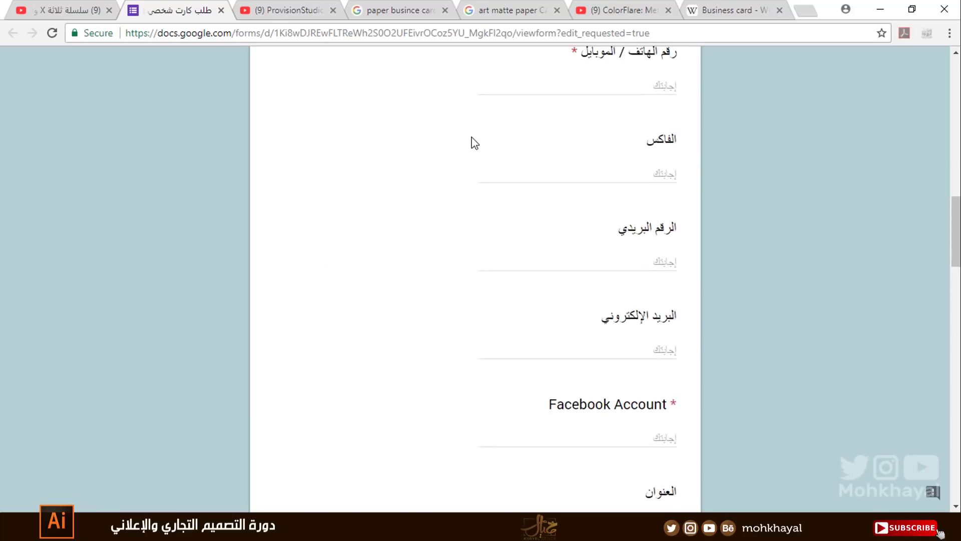
scroll(473, 145, "up", 5)
scroll(473, 144, "up", 7)
left_click(63, 10)
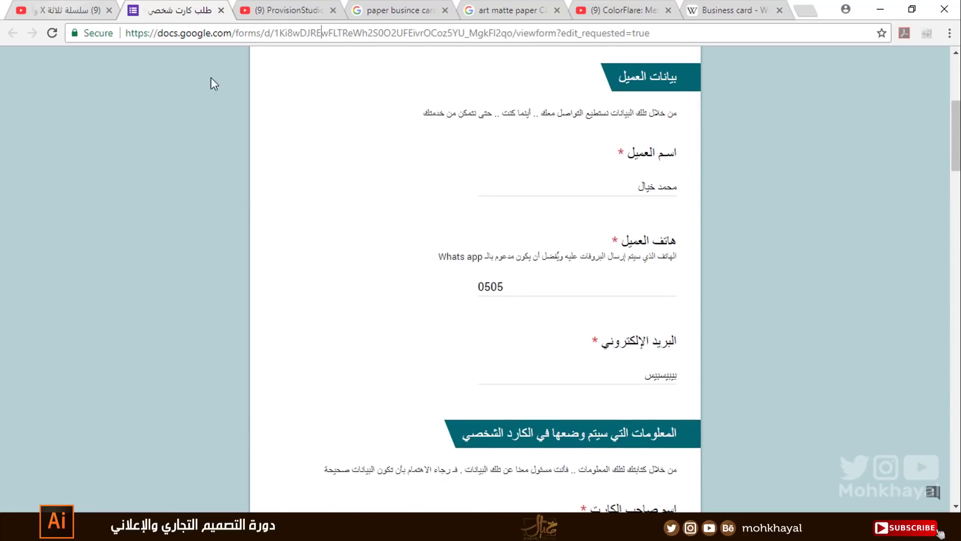
scroll(644, 177, "up", 10)
scroll(633, 155, "up", 5)
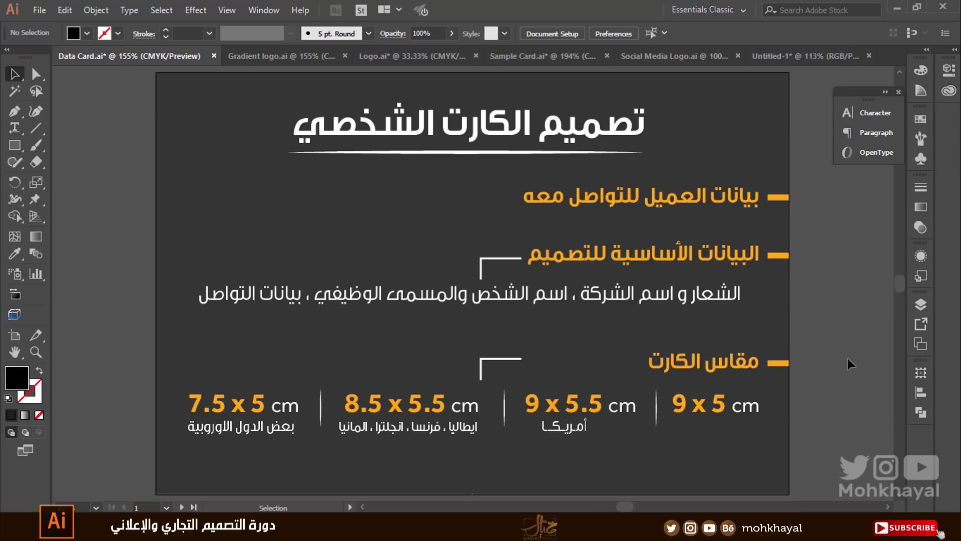
Step: Browse the Data Card.ai artboards, then bring up the Sample Card.ai document
scroll(715, 360, "down", 5)
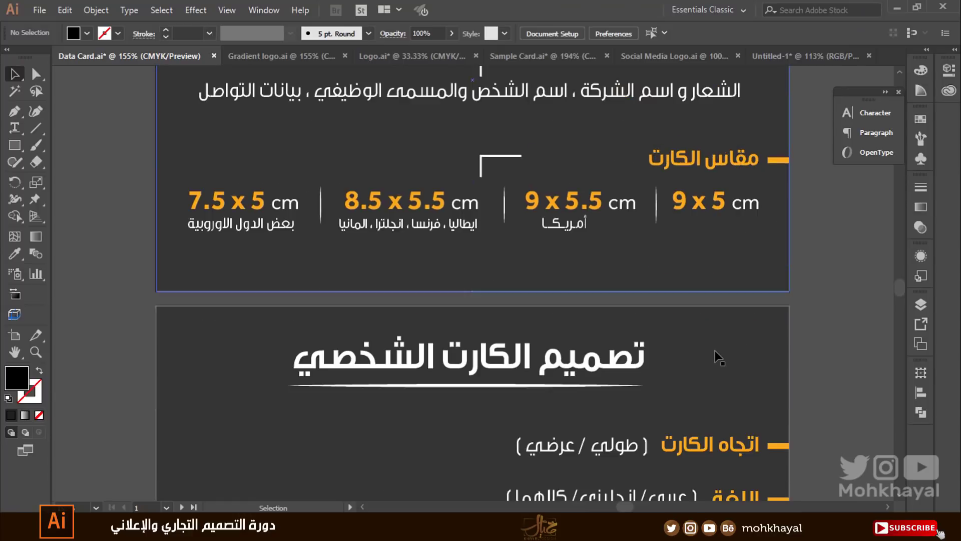
scroll(717, 353, "down", 3)
scroll(716, 353, "down", 4)
scroll(709, 354, "down", 3)
scroll(701, 351, "down", 2)
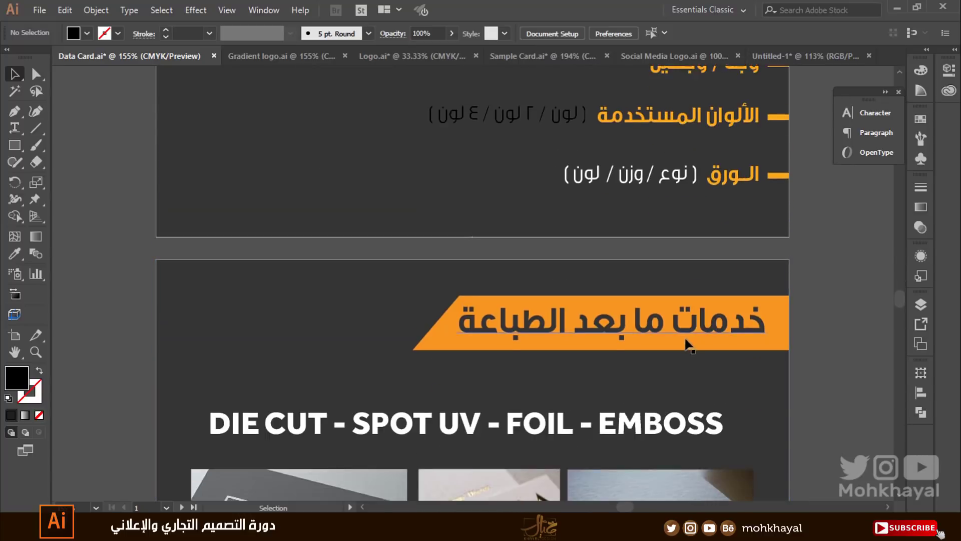
scroll(681, 347, "down", 3)
scroll(801, 346, "up", 4)
scroll(811, 335, "up", 3)
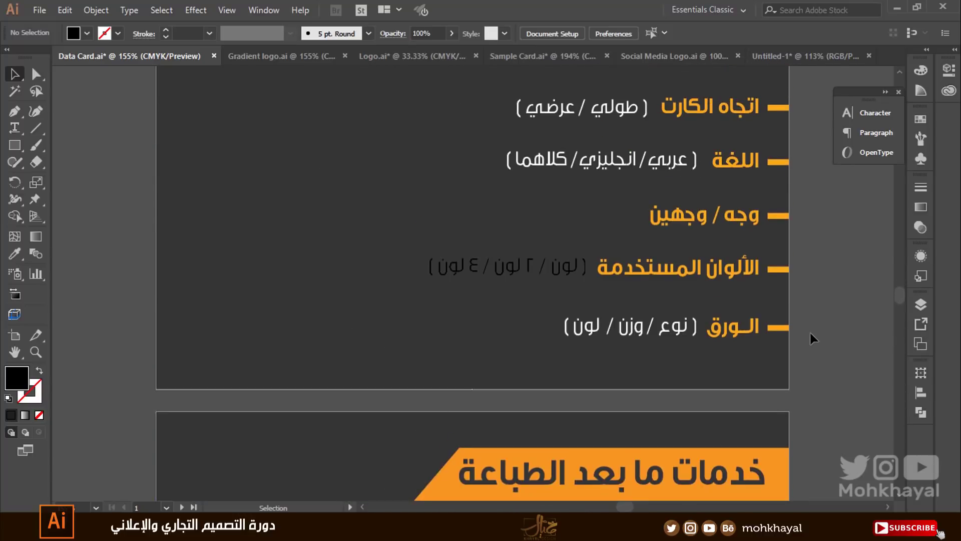
scroll(811, 337, "up", 3)
scroll(809, 330, "up", 2)
scroll(809, 331, "up", 2)
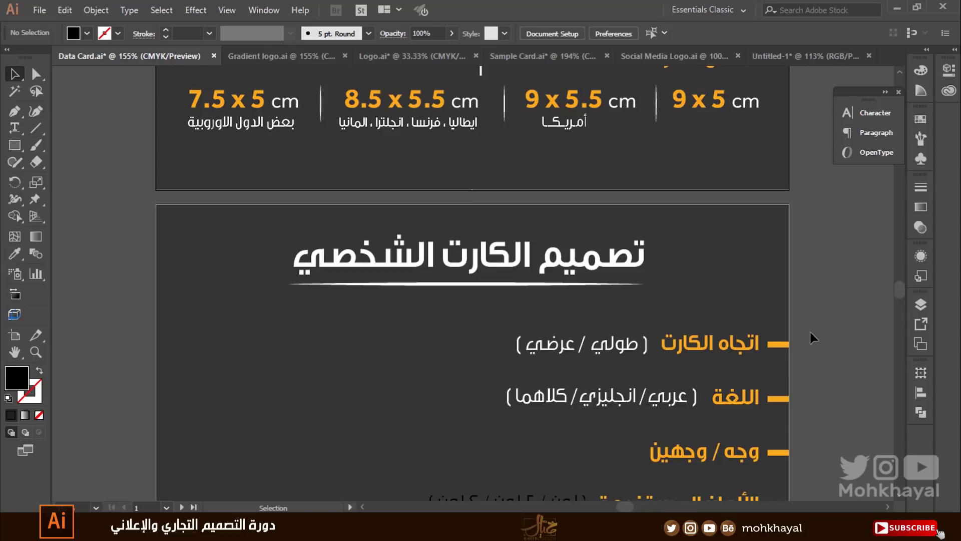
scroll(824, 295, "up", 2)
scroll(825, 296, "up", 2)
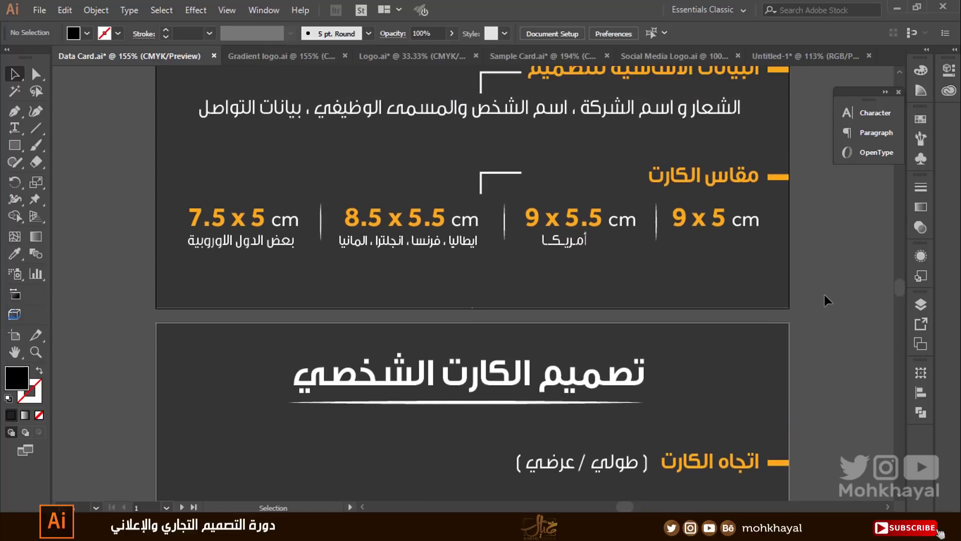
scroll(825, 295, "up", 2)
scroll(824, 292, "up", 1)
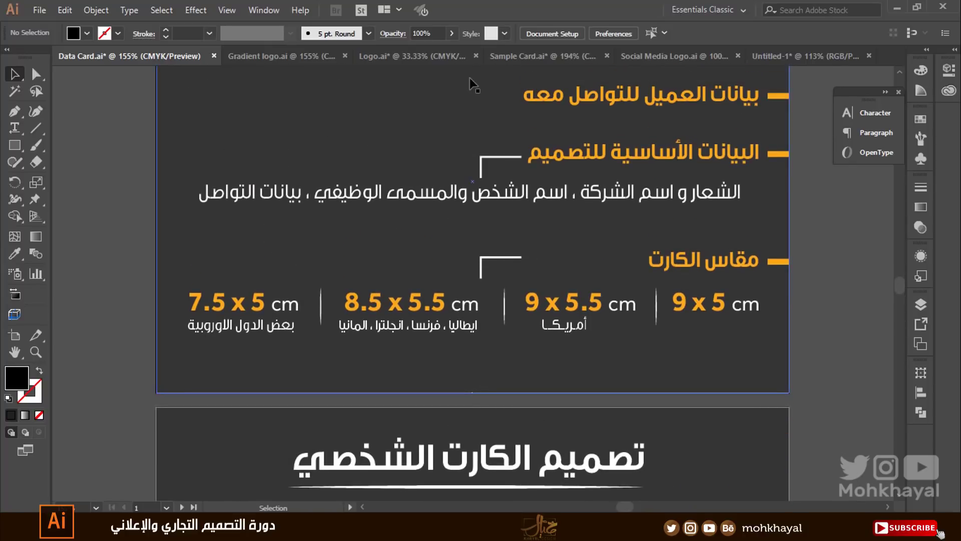
left_click(530, 56)
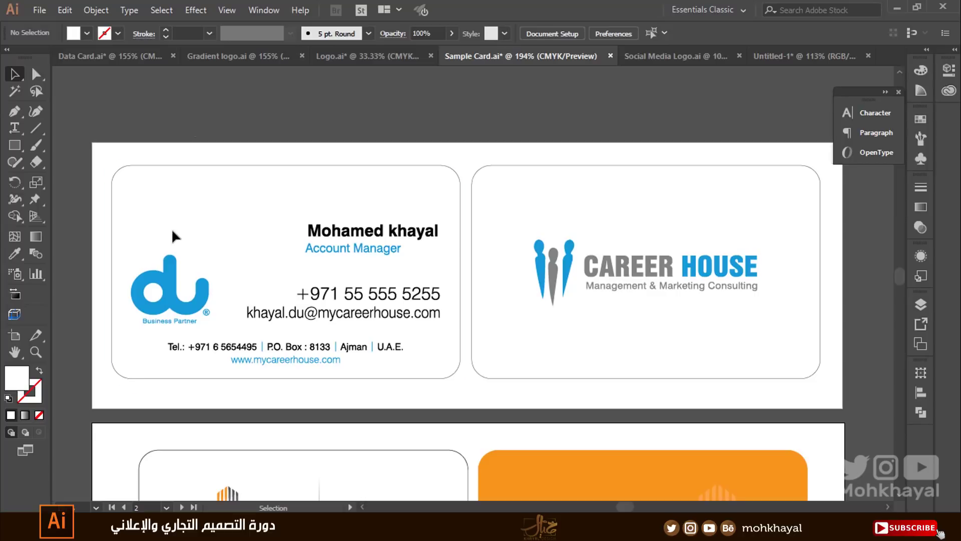
left_click(169, 280)
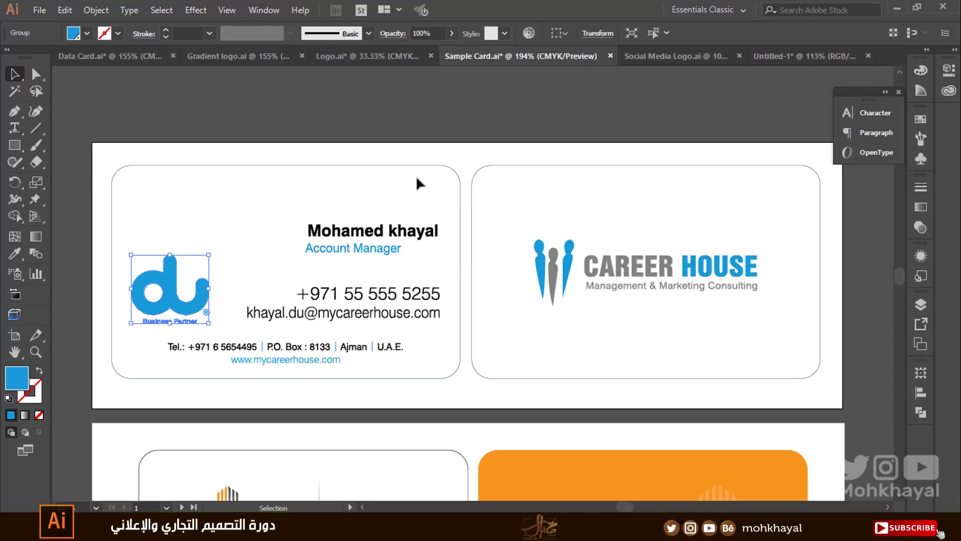
left_click(370, 107)
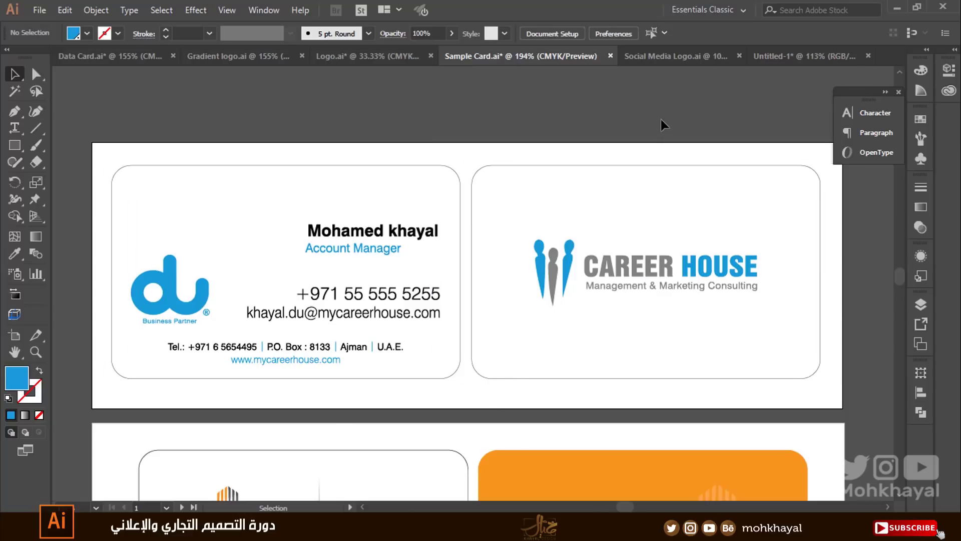
left_click(165, 303)
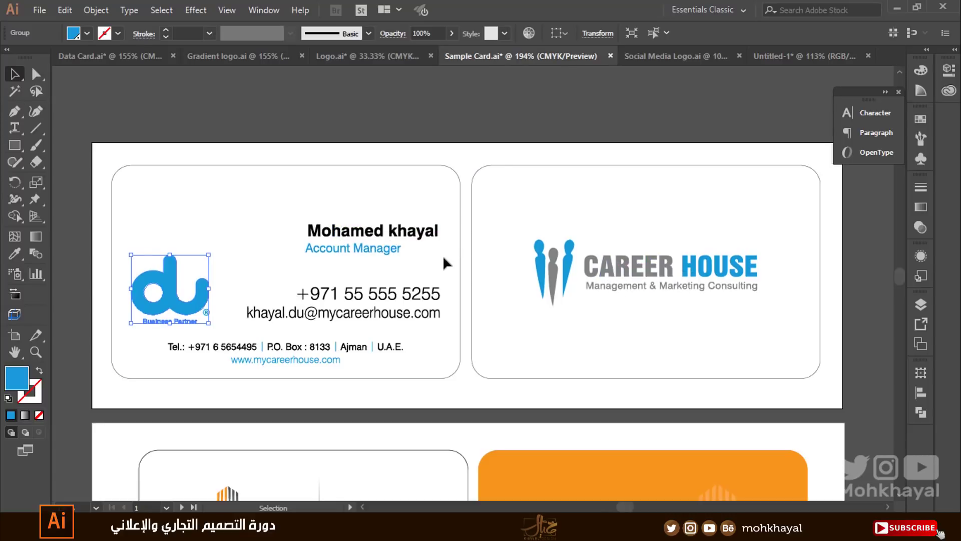
Step: Lighten the cardholder's name fill to a grey with K set to 90
left_click(409, 236)
double_click(8, 383)
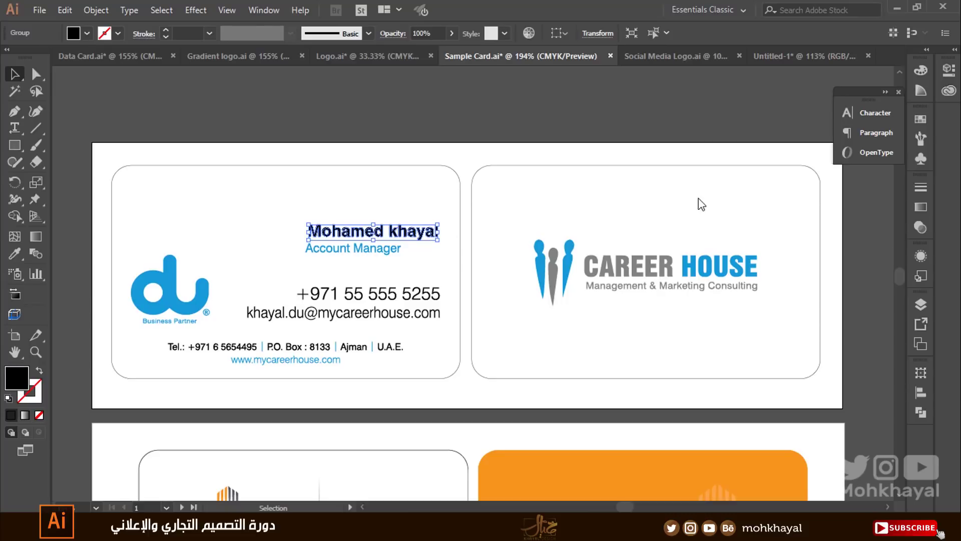
left_click_drag(586, 130, 790, 177)
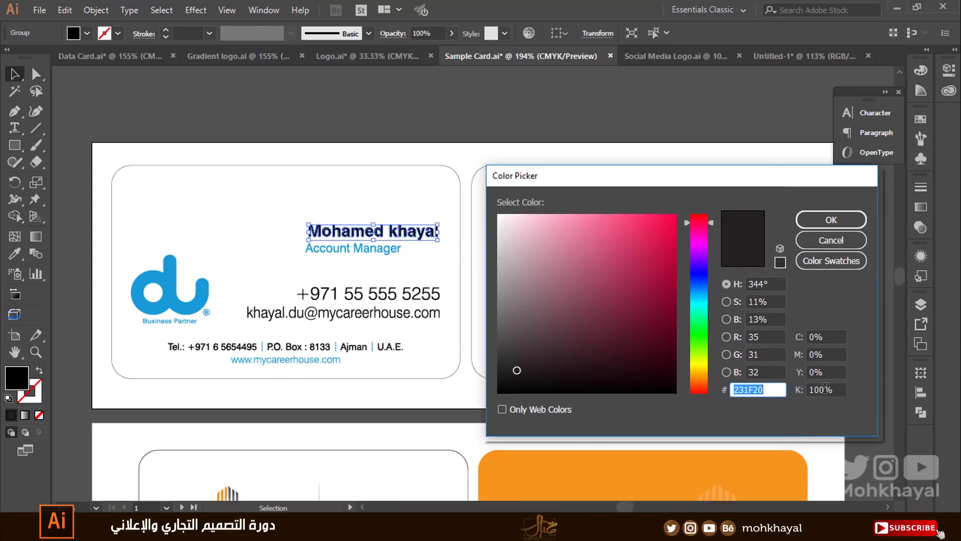
left_click(840, 390)
type("90")
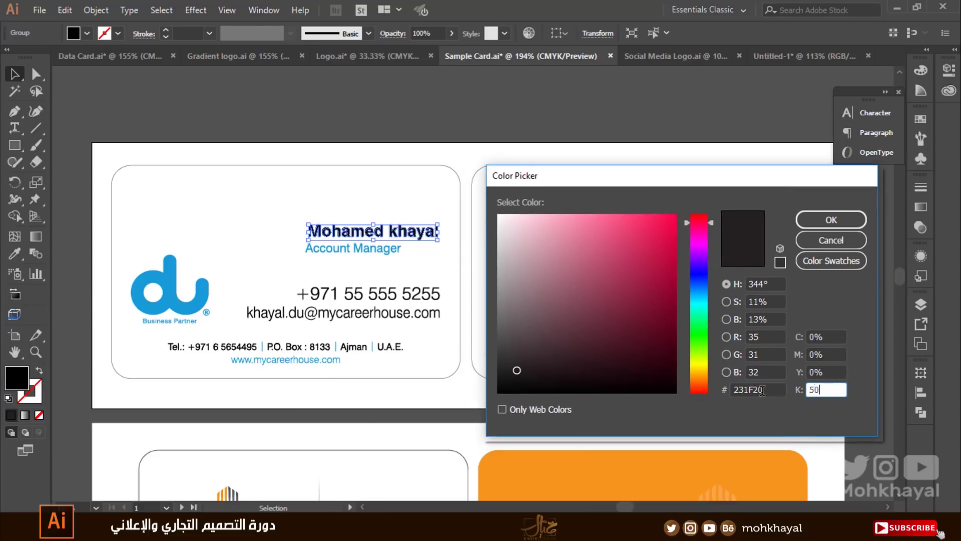
left_click(831, 219)
left_click(404, 107)
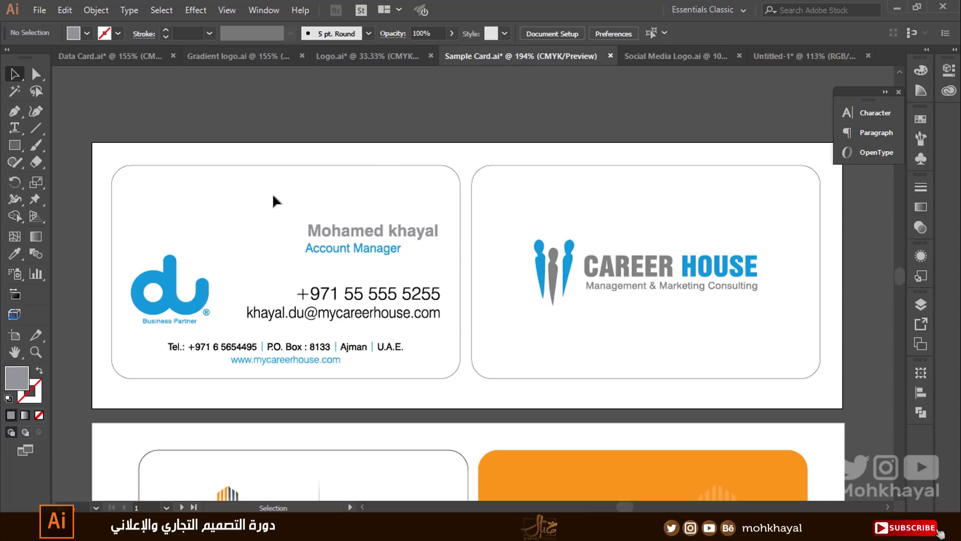
left_click(199, 294)
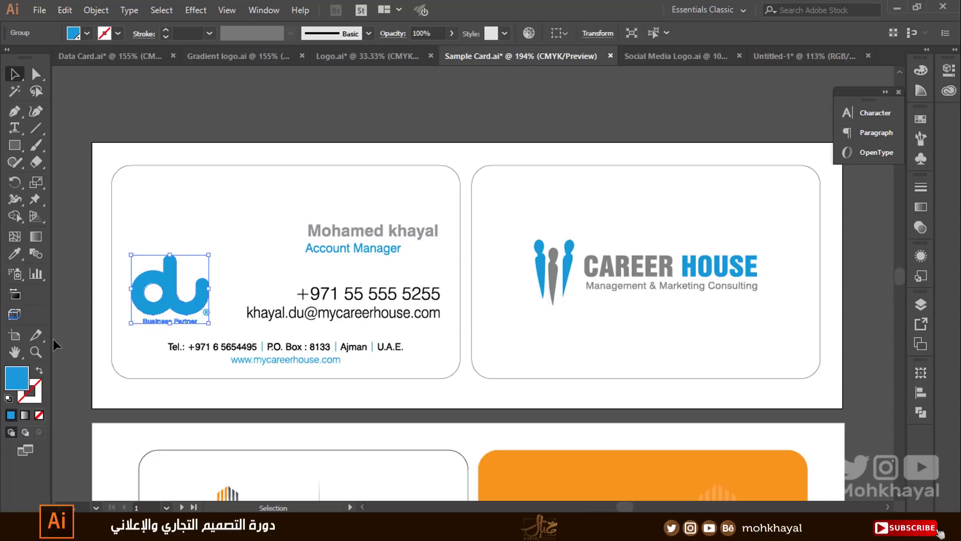
double_click(26, 387)
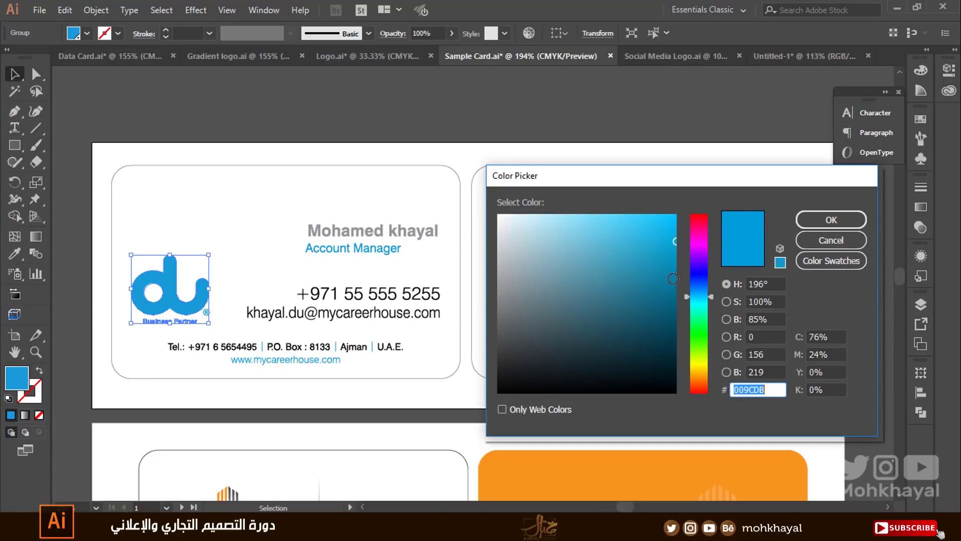
type("147BA6")
left_click(801, 220)
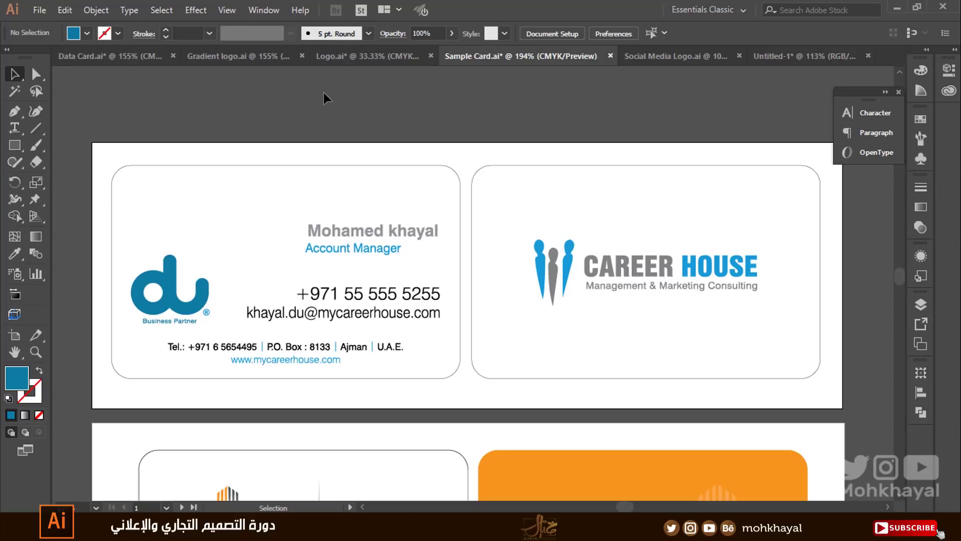
key("a")
key("ctrl+z")
left_click(230, 96)
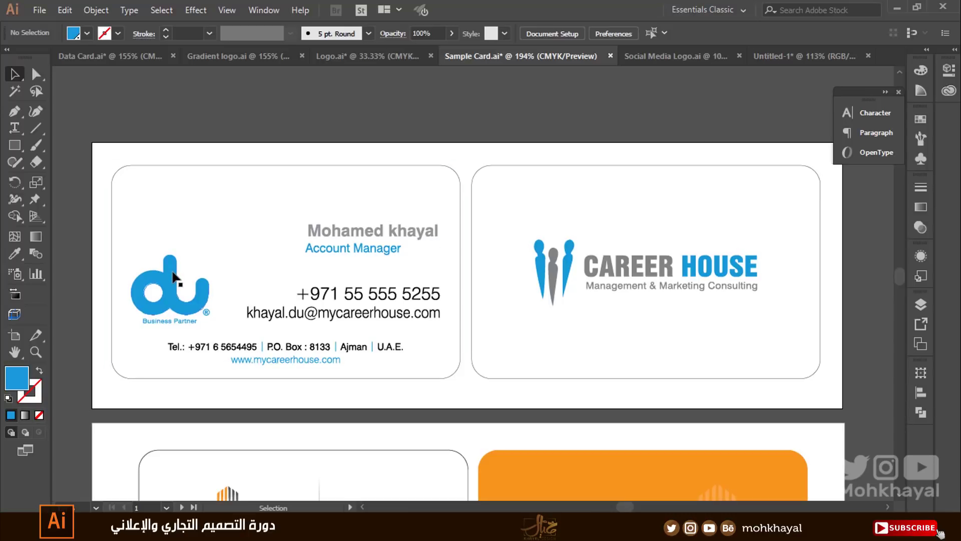
left_click(173, 278)
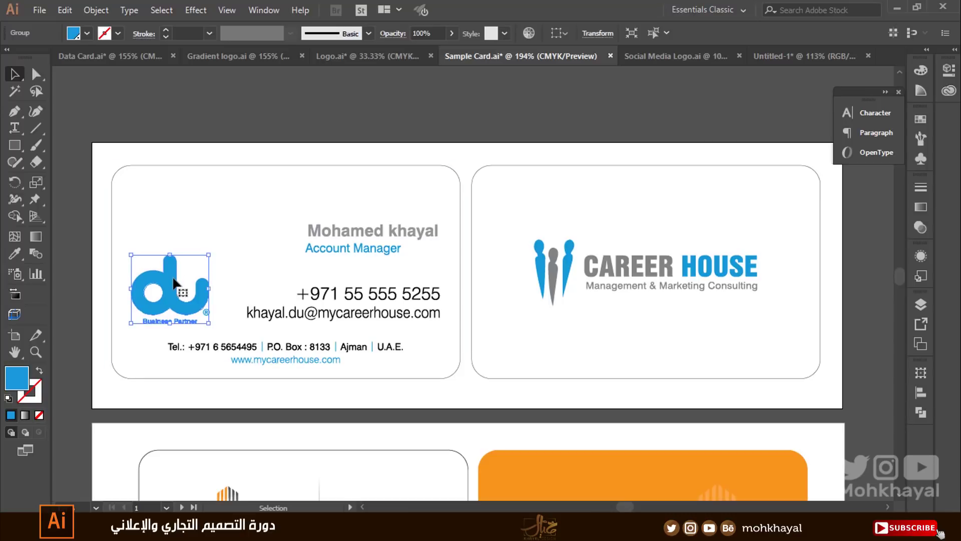
double_click(18, 380)
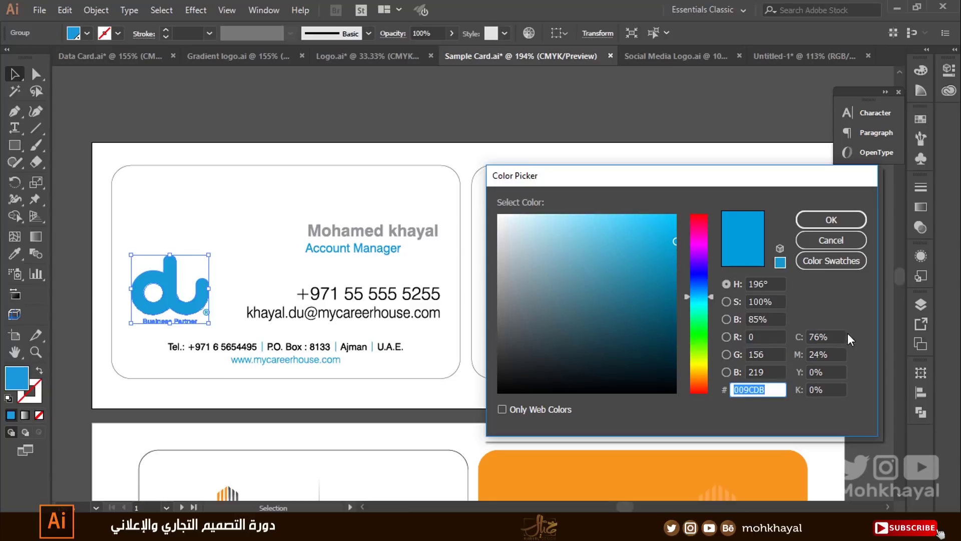
left_click(826, 336)
left_click(830, 355)
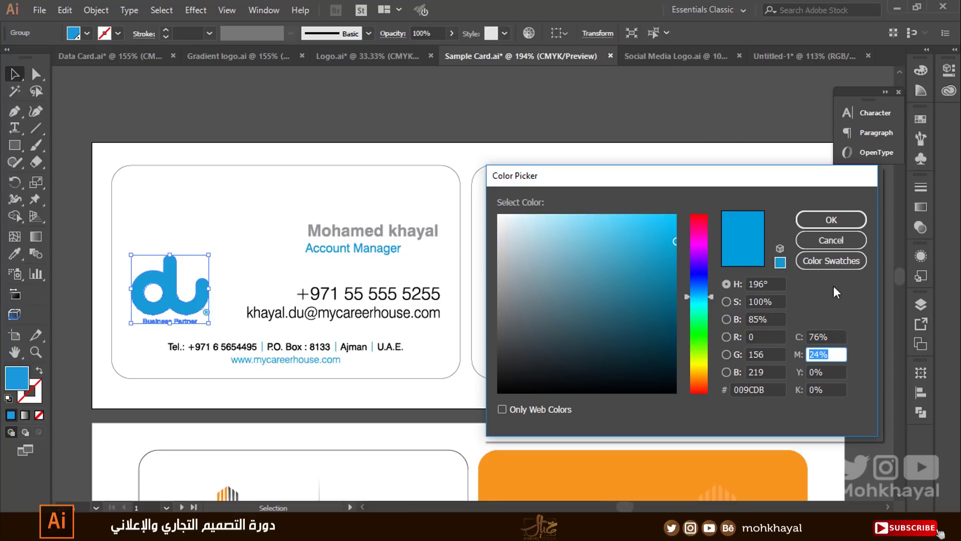
left_click(818, 238)
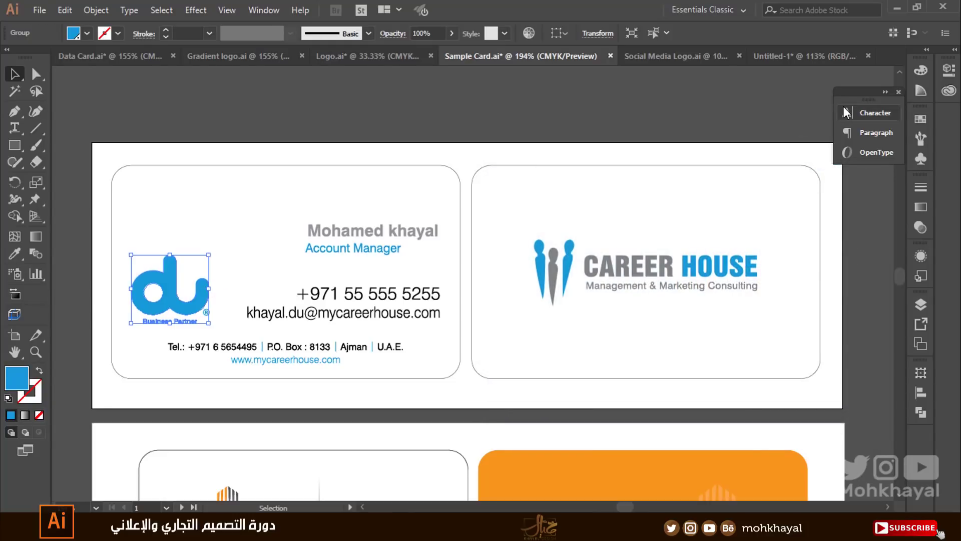
Step: Show the Swatches panel, cancel the Swatch Options, and reselect the du logo
left_click(920, 119)
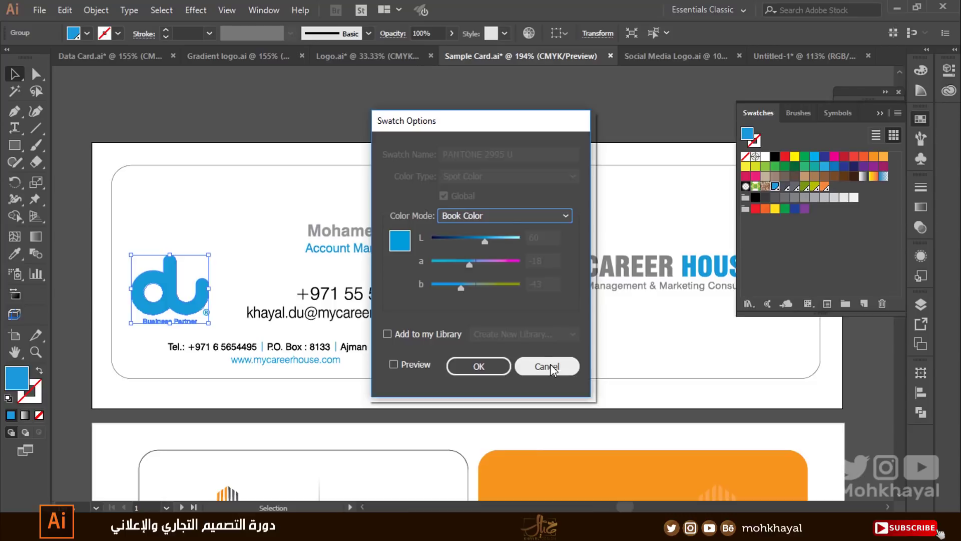
left_click(547, 366)
left_click(235, 210)
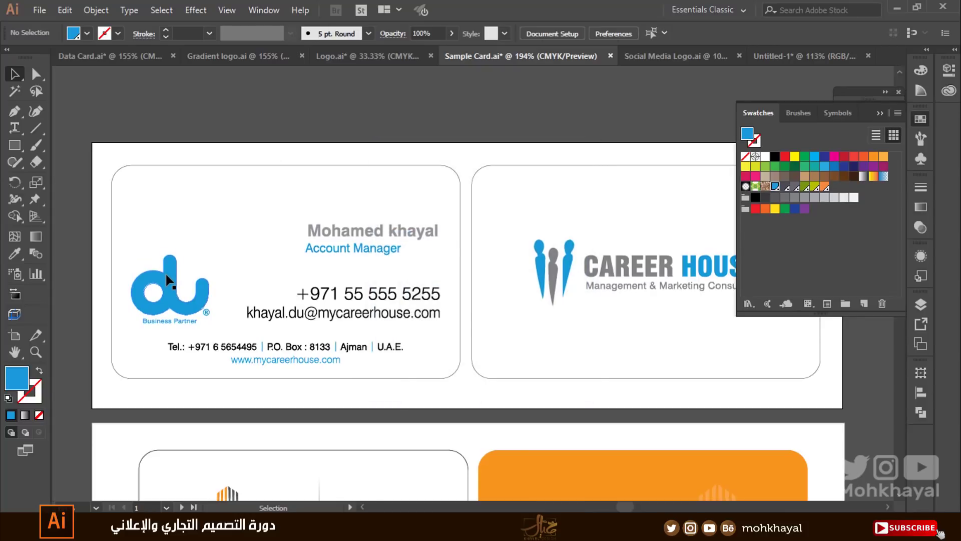
left_click(169, 281)
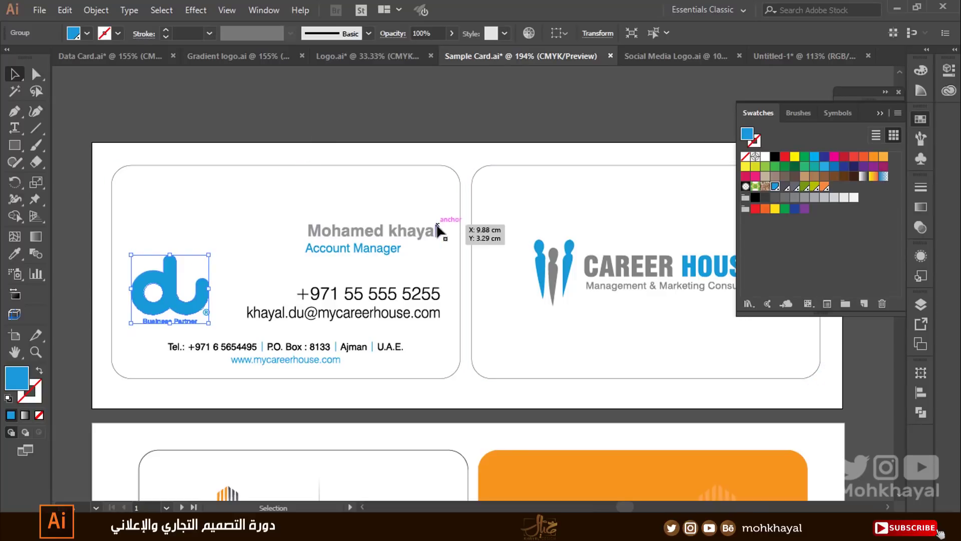
Step: Draw a small rectangle near the top of the left card and pick a deep red for it
left_click(19, 145)
left_click_drag(224, 167, 247, 199)
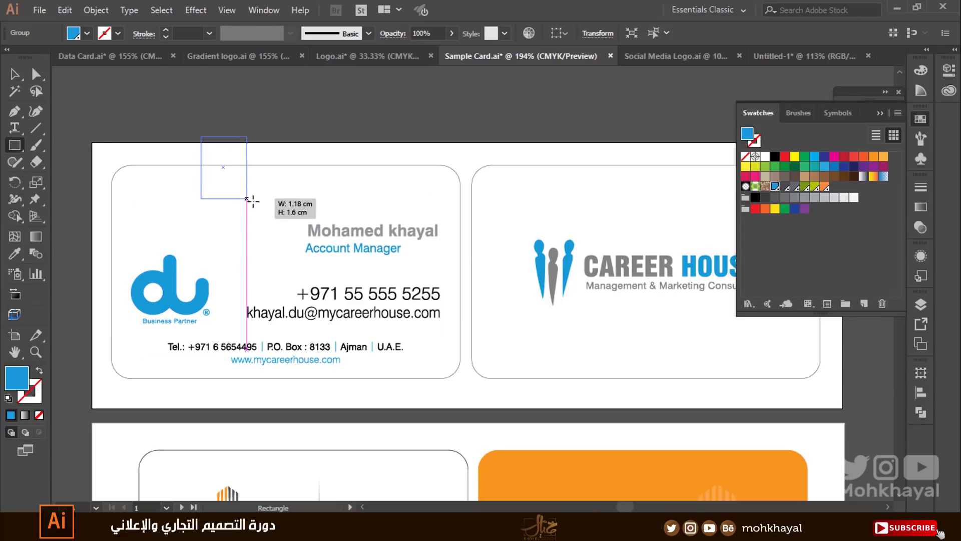
double_click(16, 383)
left_click(705, 353)
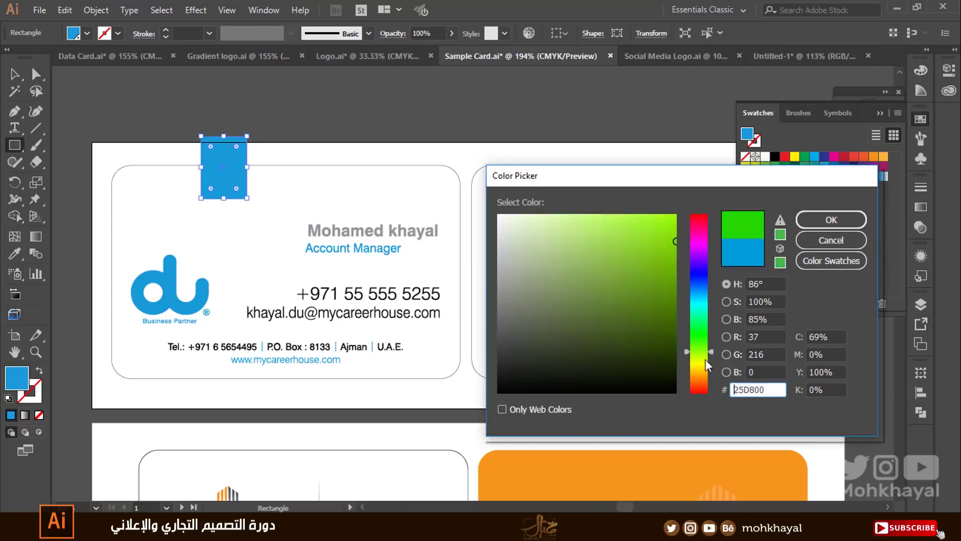
left_click_drag(706, 364, 701, 392)
left_click_drag(673, 300, 672, 275)
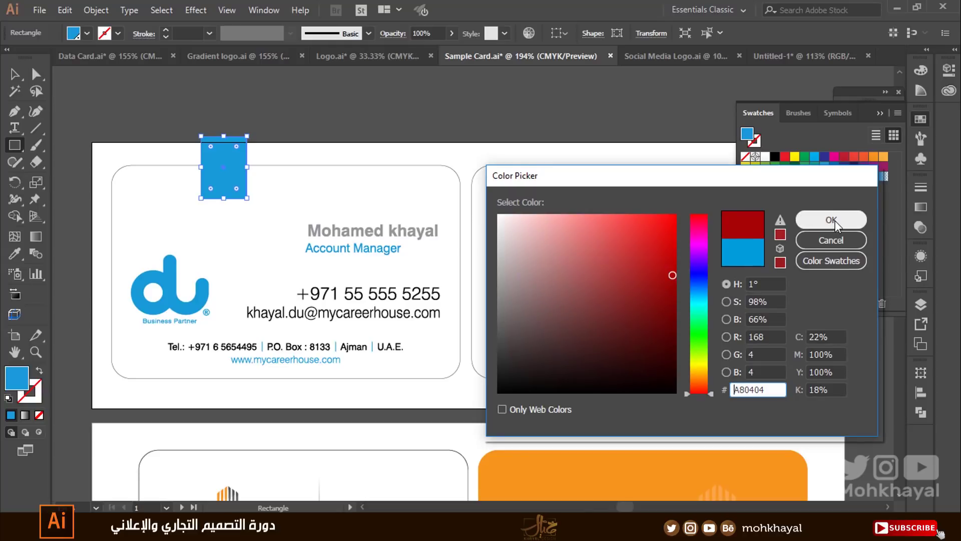
Step: Check the red's CMYK values and apply the dark red fill #A80404
left_click(831, 336)
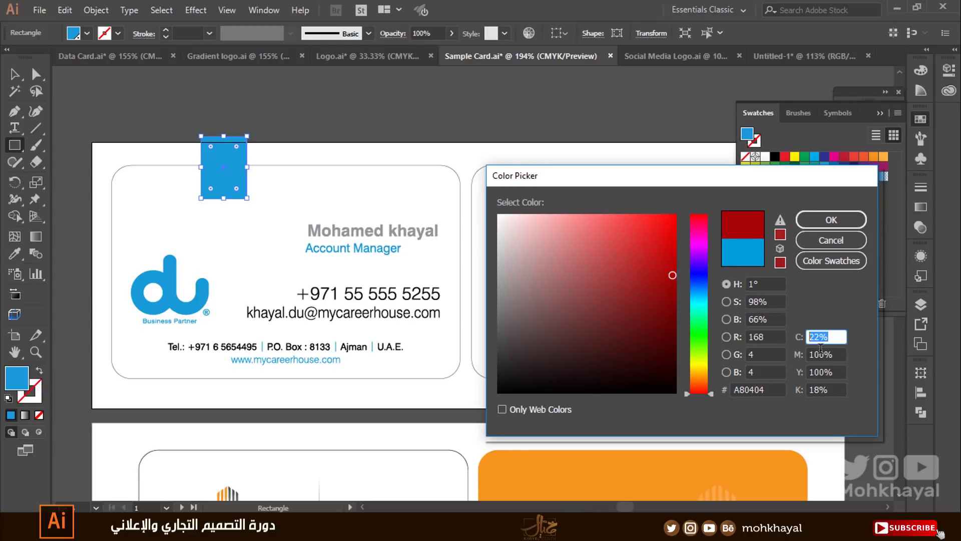
left_click(821, 354)
left_click(821, 371)
left_click(814, 390)
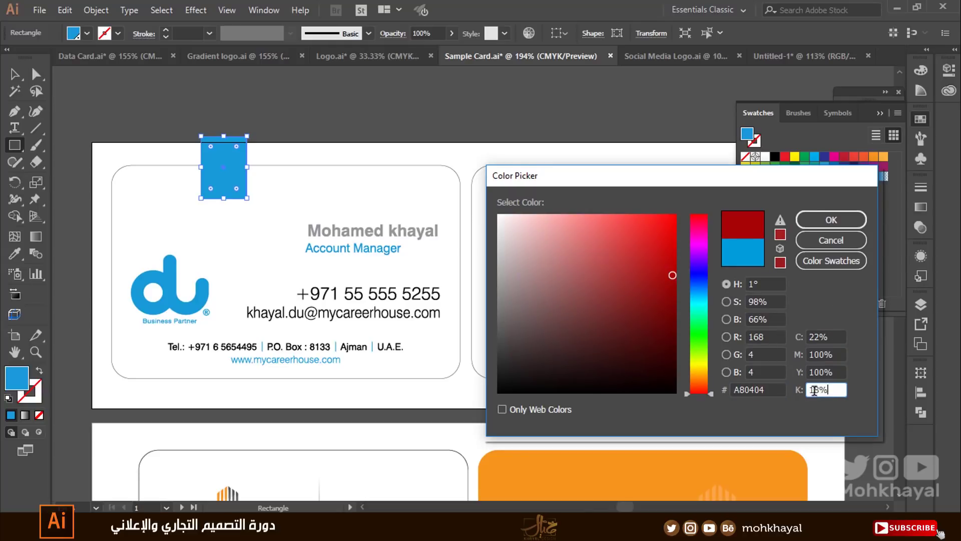
double_click(815, 390)
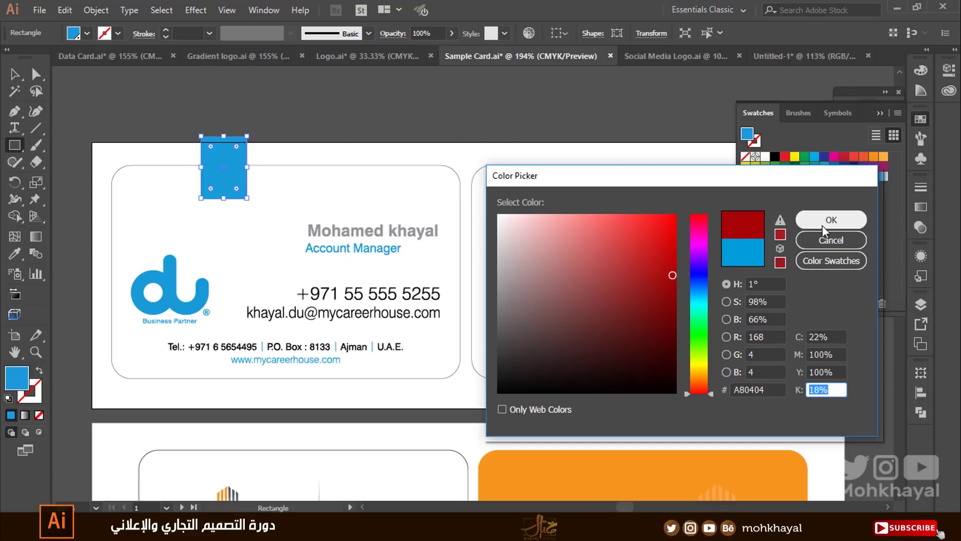
left_click(831, 219)
left_click(15, 74)
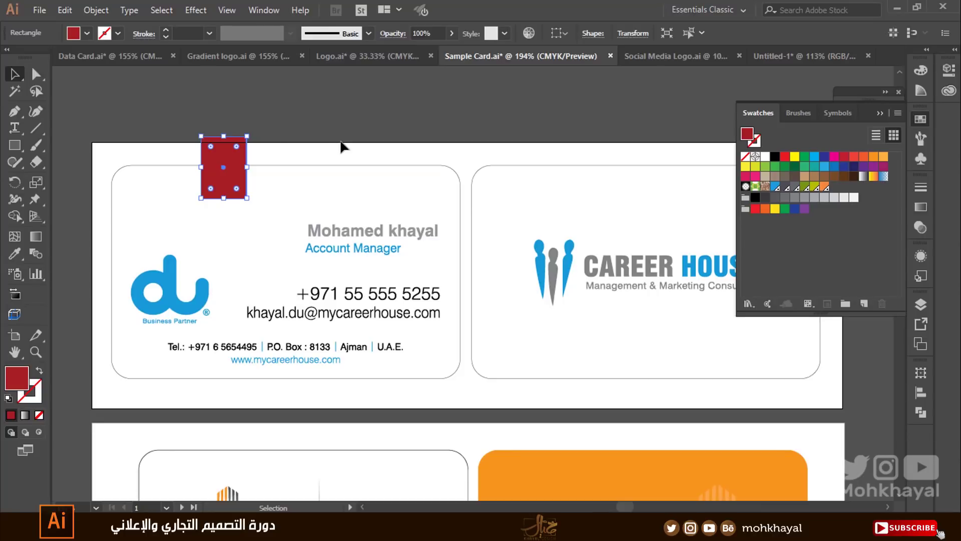
left_click(342, 148)
Step: Reselect the dark red rectangle and move it lower onto the card
left_click(236, 148)
left_click_drag(232, 185, 235, 225)
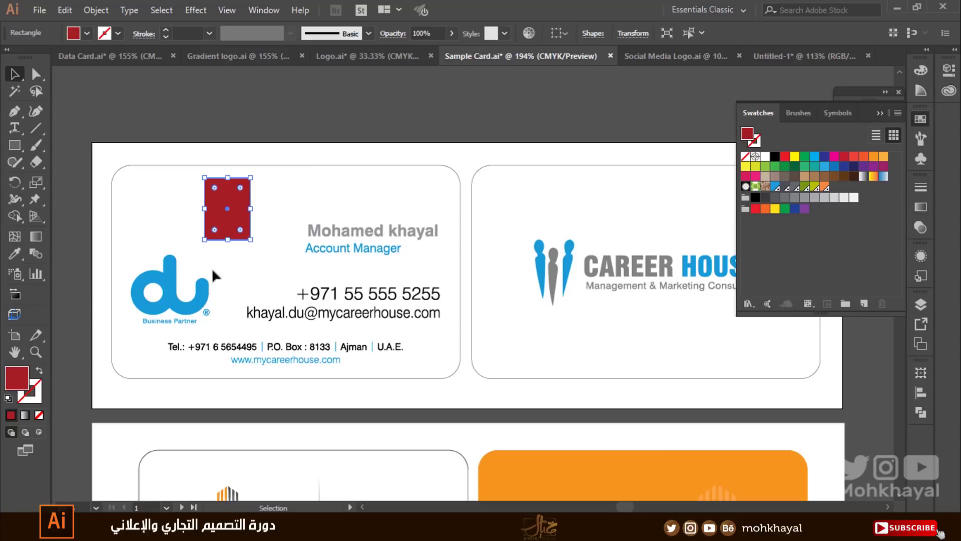
double_click(13, 382)
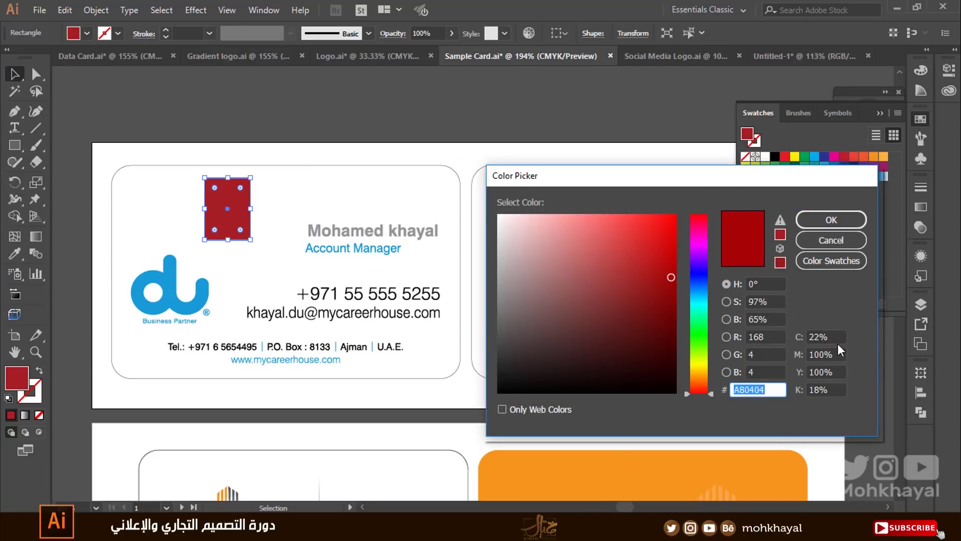
left_click(826, 337)
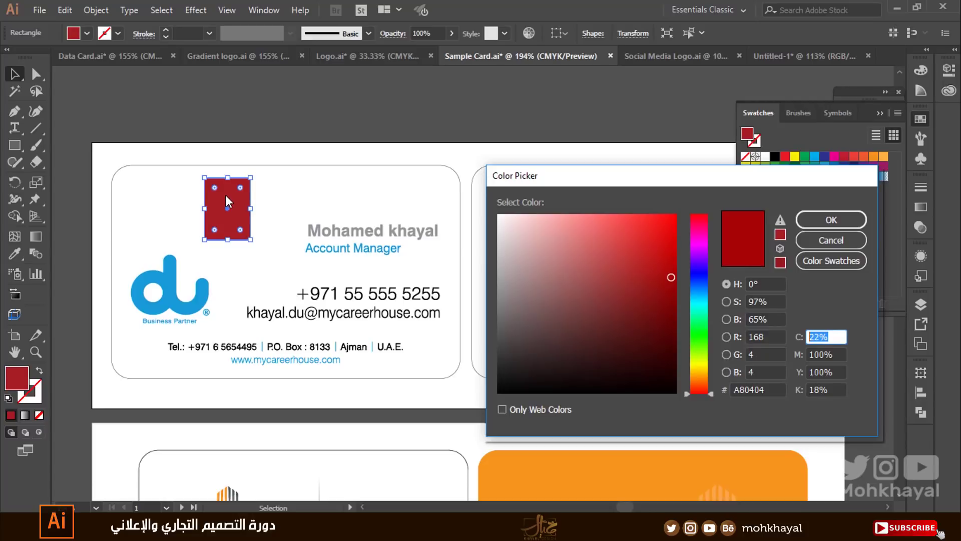
left_click(826, 354)
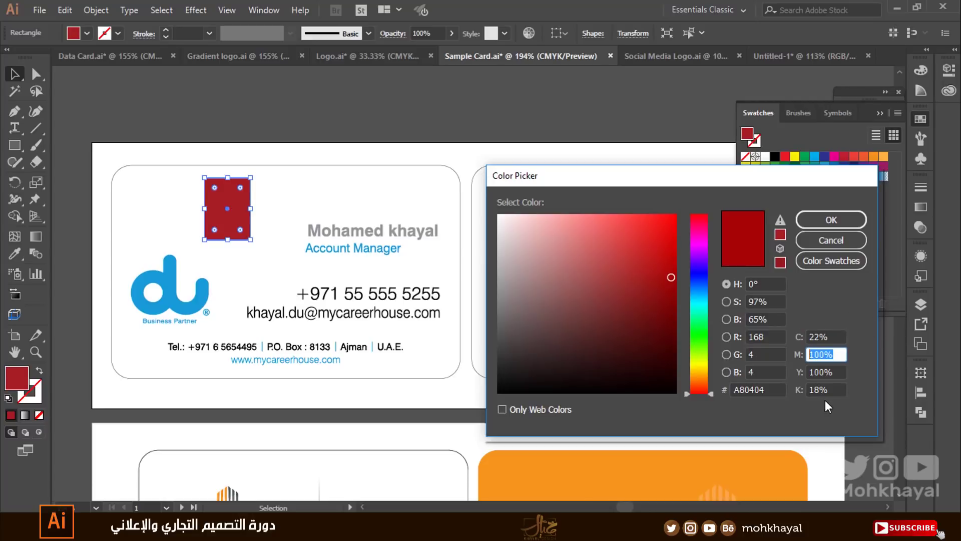
left_click(827, 389)
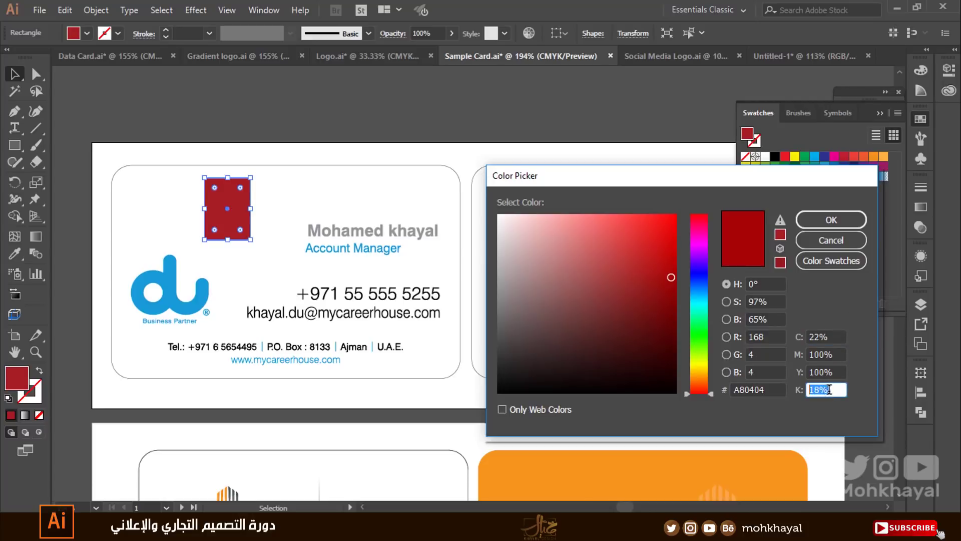
left_click(830, 390)
left_click(833, 371)
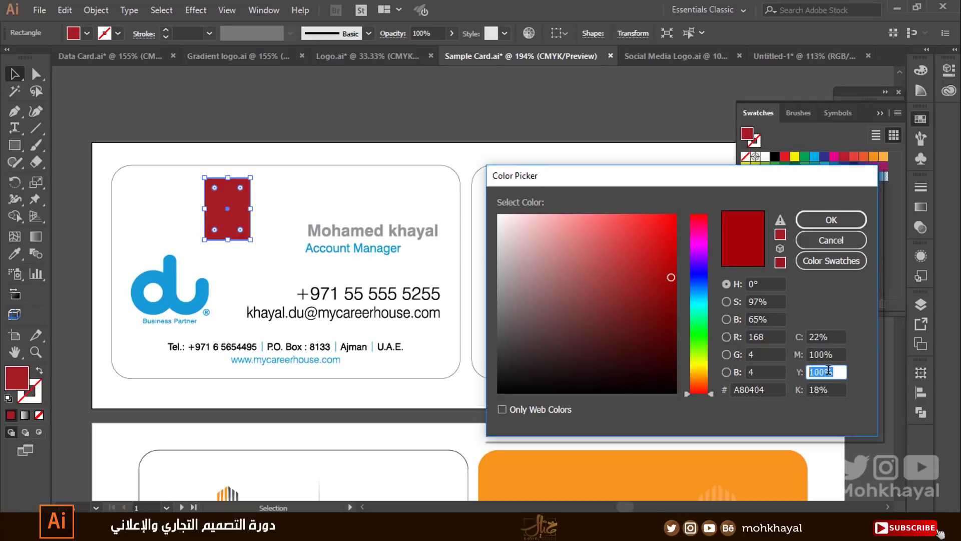
left_click(832, 337)
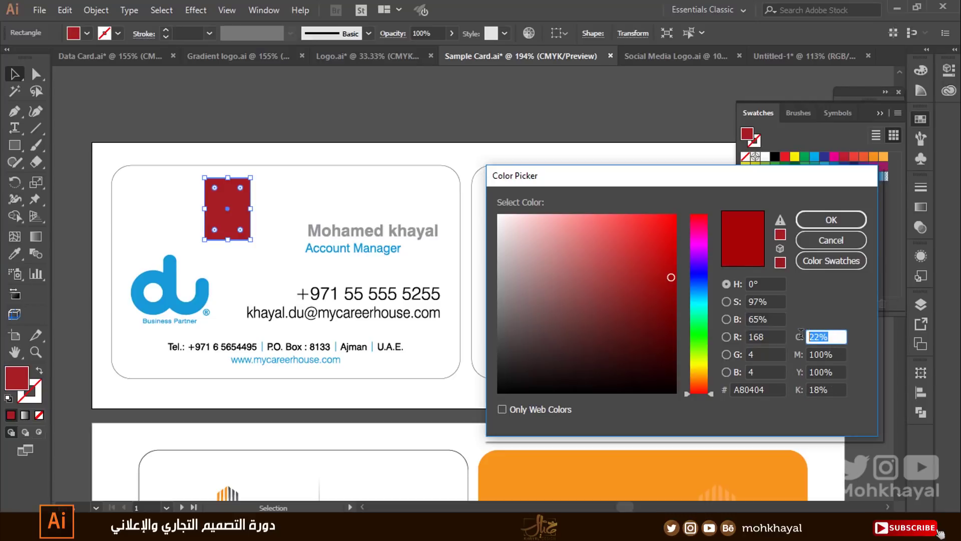
left_click(823, 354)
left_click(813, 372)
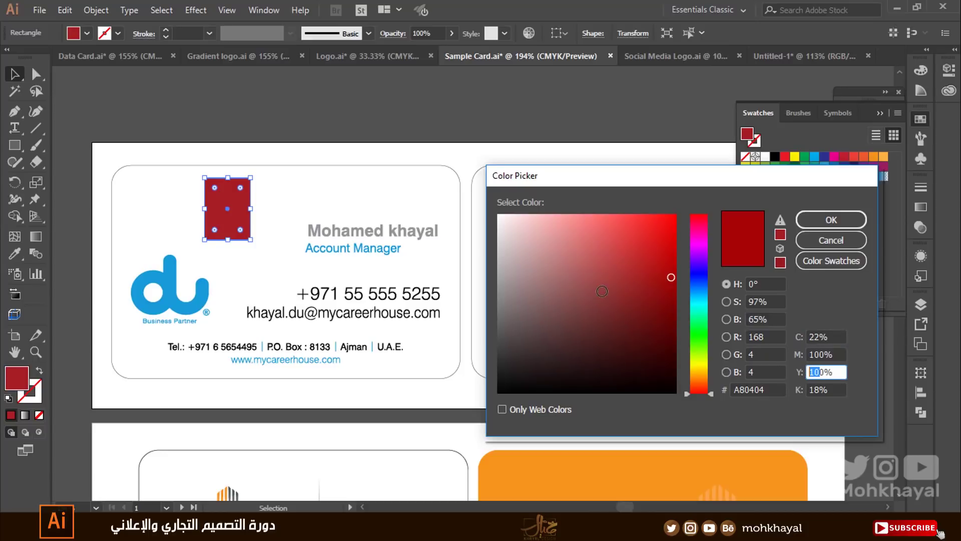
left_click(811, 241)
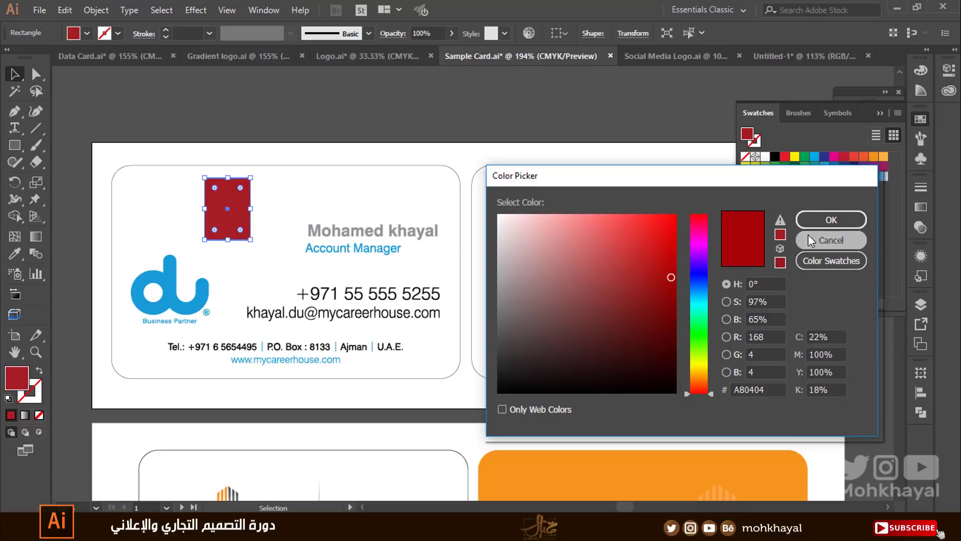
left_click(170, 288)
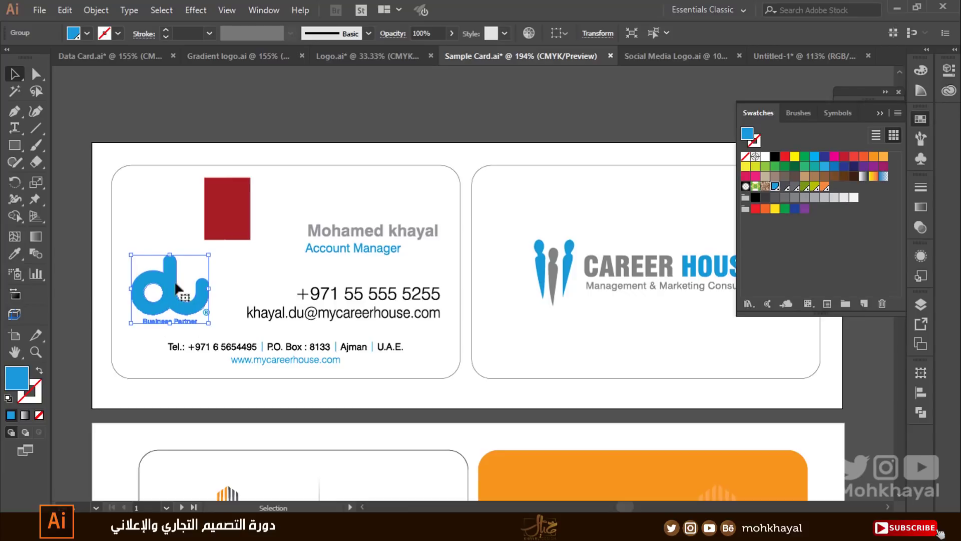
left_click(224, 188)
double_click(17, 379)
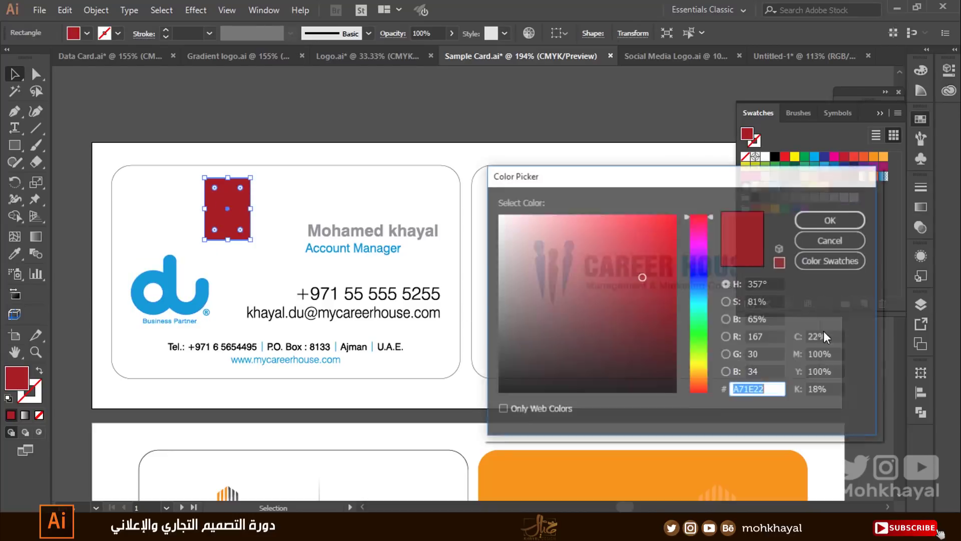
left_click(804, 241)
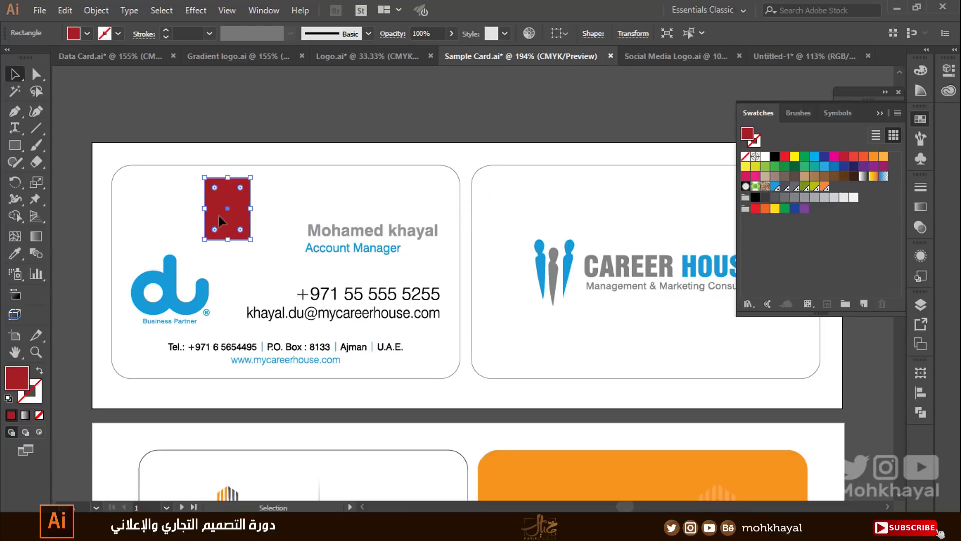
mouse_move(226, 215)
left_mouse_down()
mouse_move(653, 246)
mouse_move(843, 187)
left_mouse_up()
key("ctrl+z")
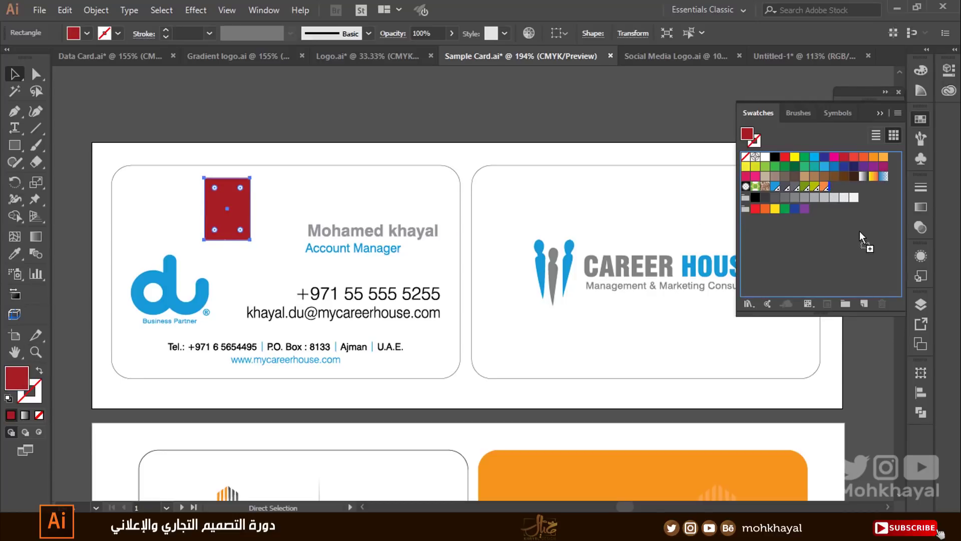
Step: Add the dark red fill to Swatches as a Spot Color swatch named 'khayal'
left_click_drag(22, 384, 836, 188)
double_click(834, 187)
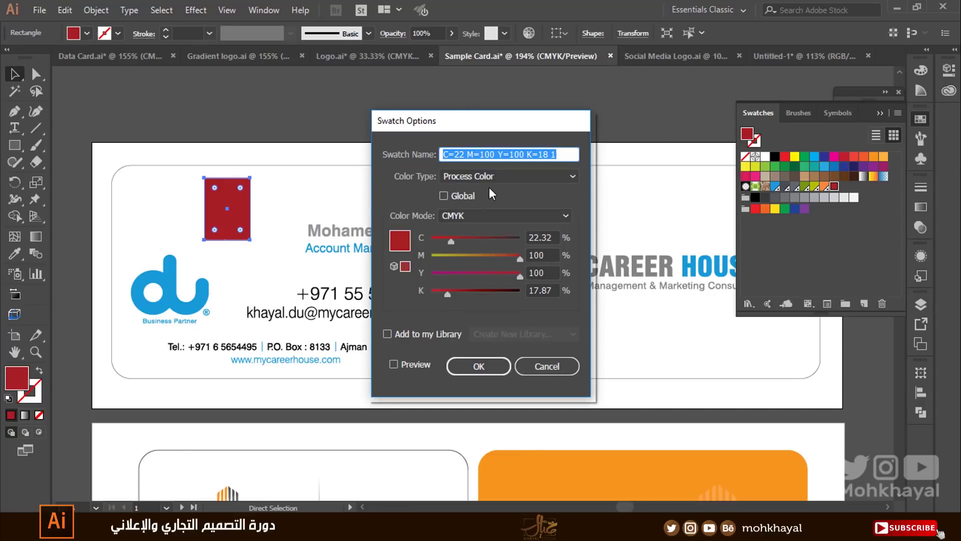
left_click(492, 177)
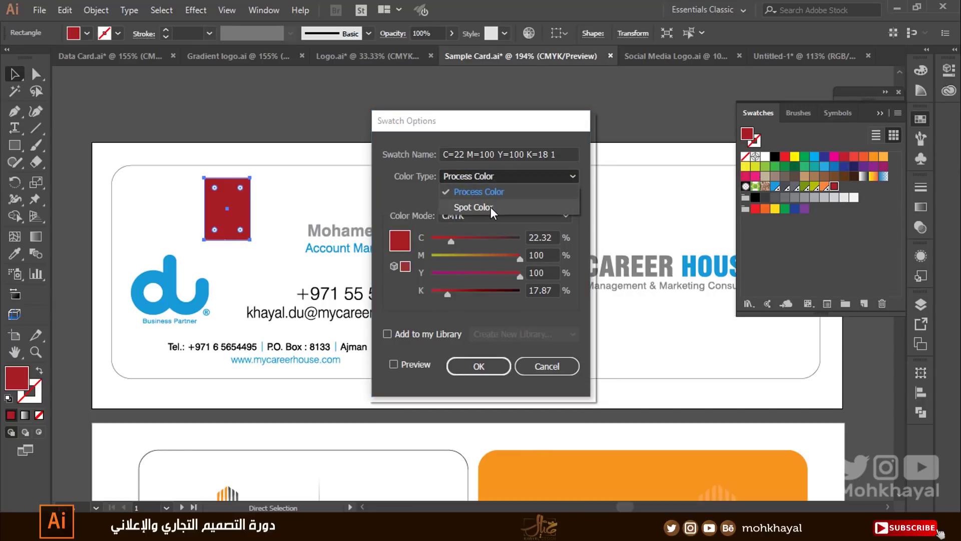
left_click(494, 176)
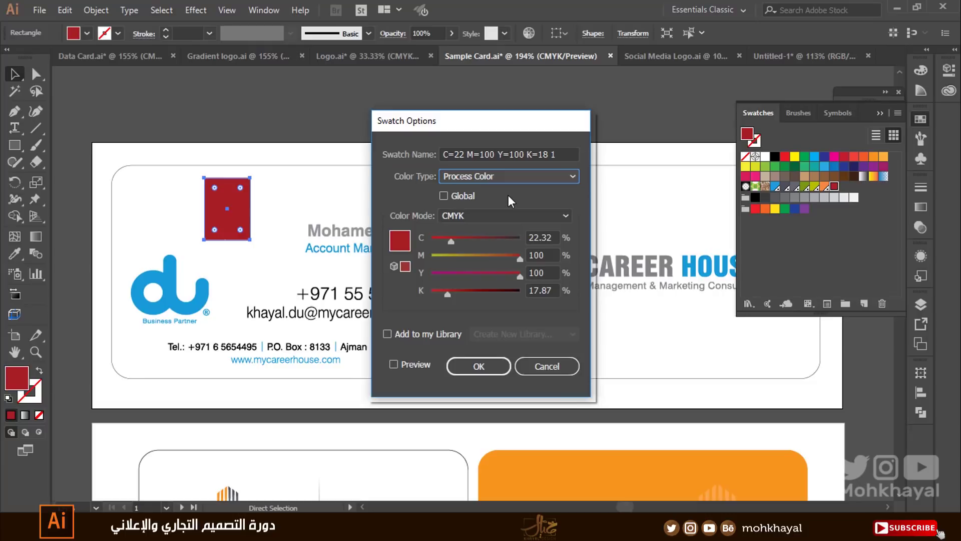
left_click(485, 176)
left_click(475, 206)
left_click(564, 156)
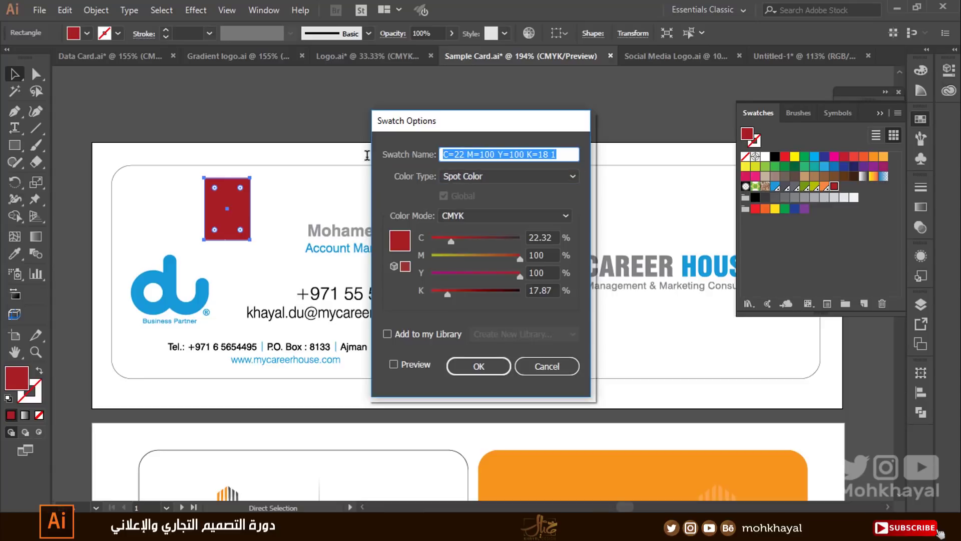
type("khayal")
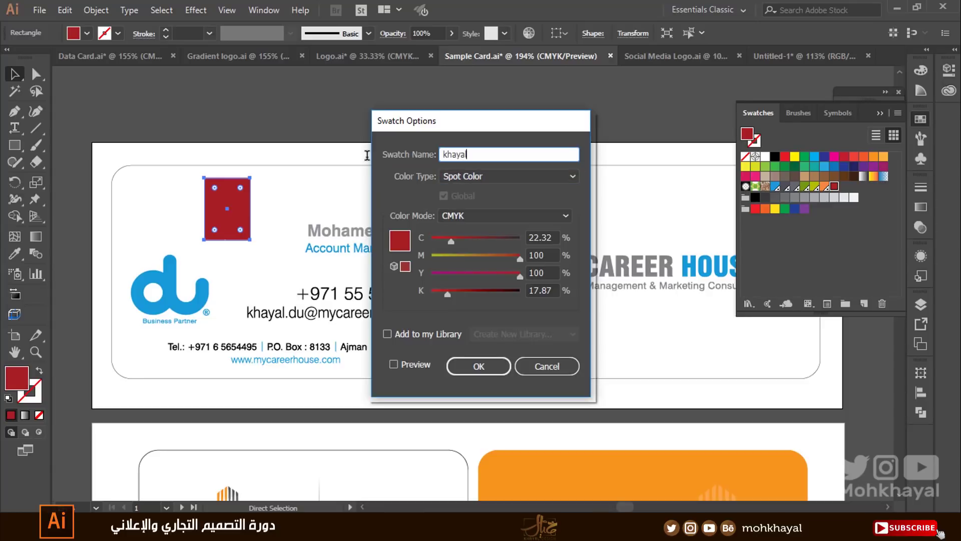
left_click(479, 367)
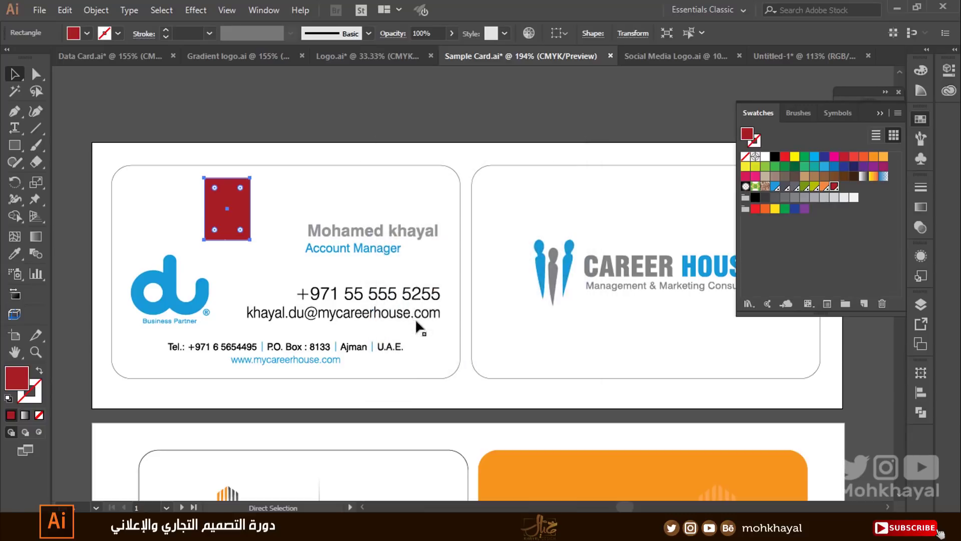
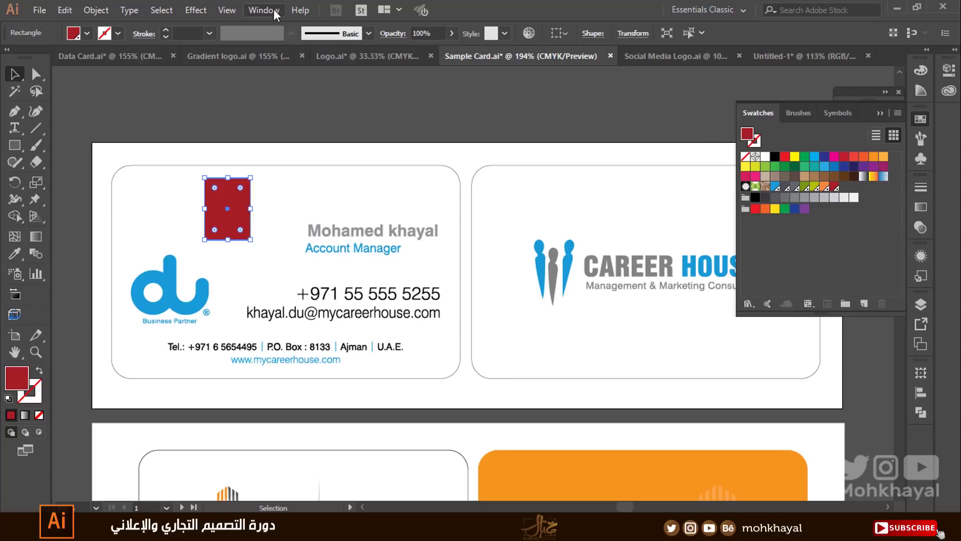
Step: Show the Separations Preview panel from the Window menu
left_click(274, 13)
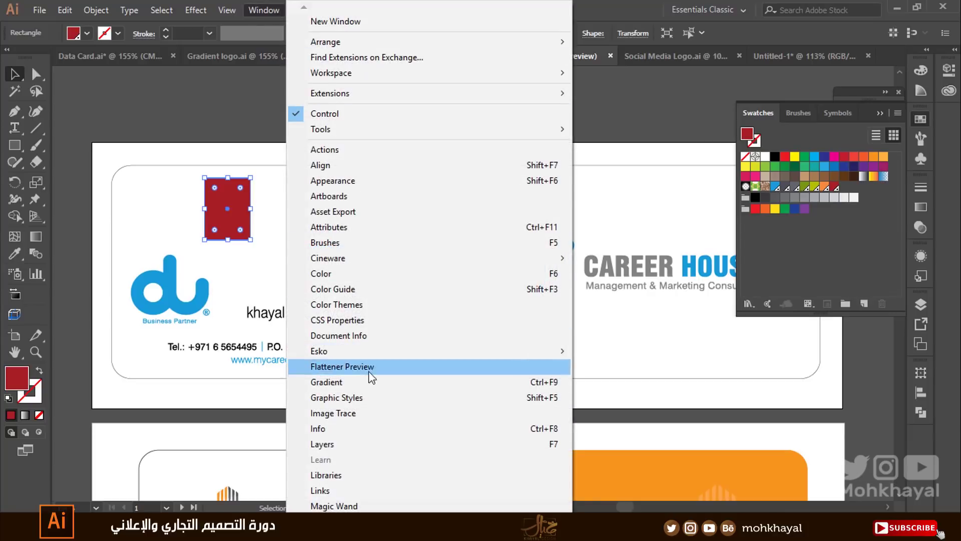
scroll(368, 500, "down", 3)
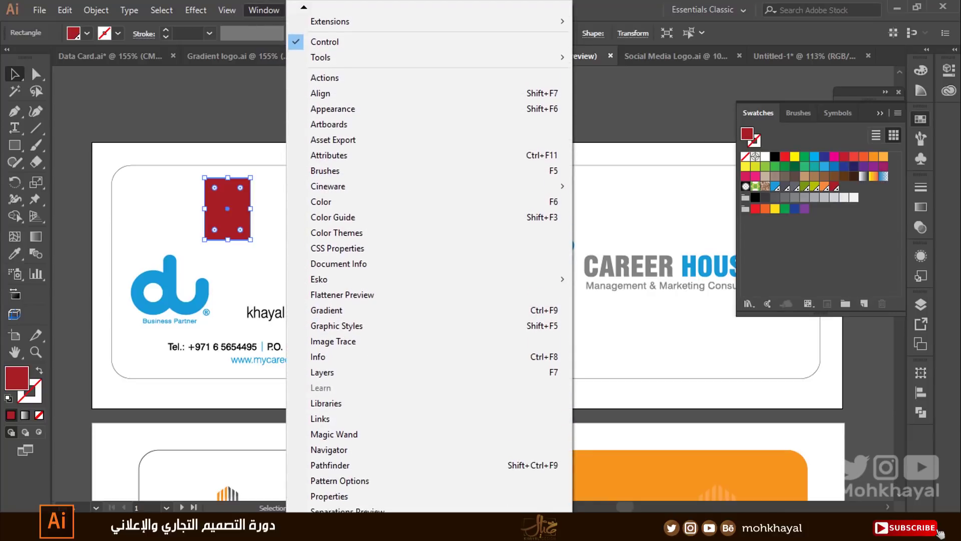
left_click(364, 456)
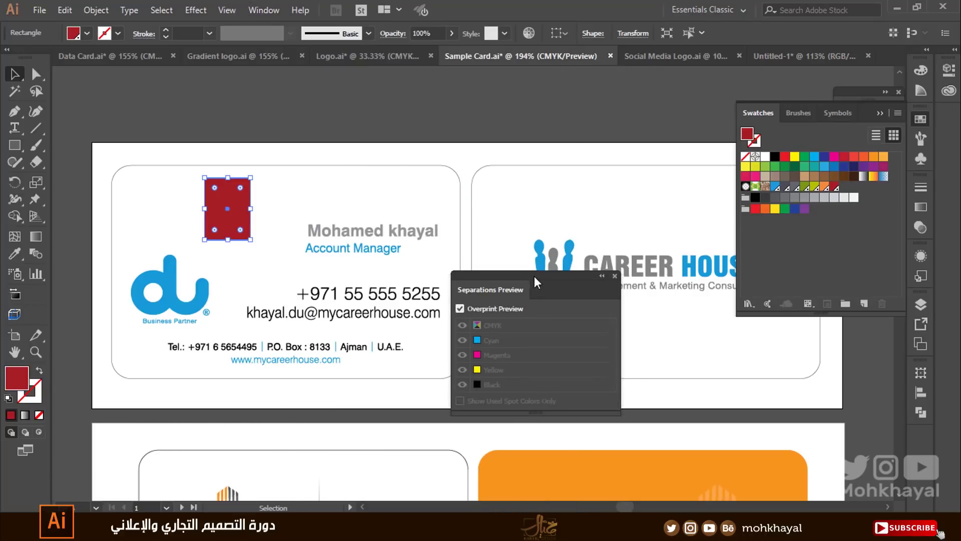
Step: Enable Overprint Preview, list all inks, and drag the red rectangle off the card
left_click_drag(535, 281, 573, 109)
left_click(498, 136)
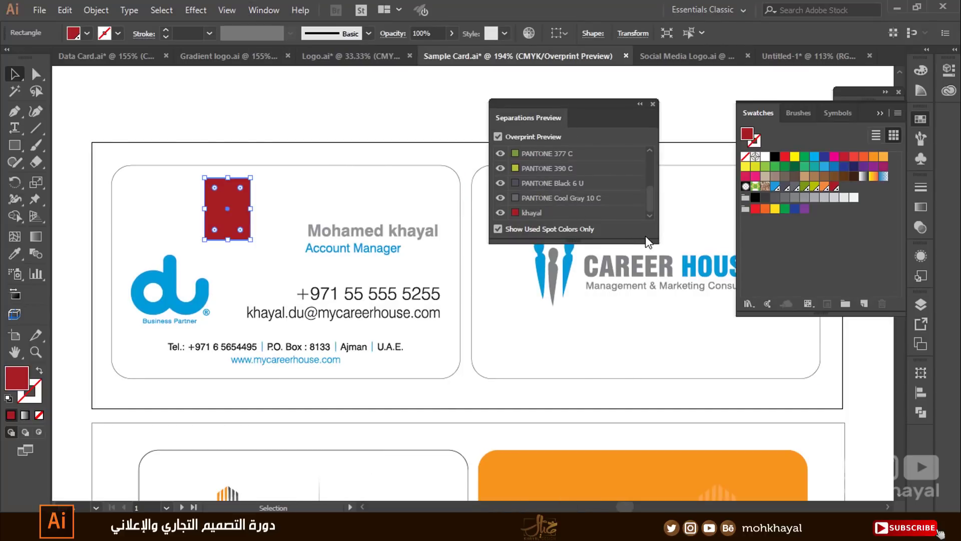
left_click_drag(658, 244, 668, 329)
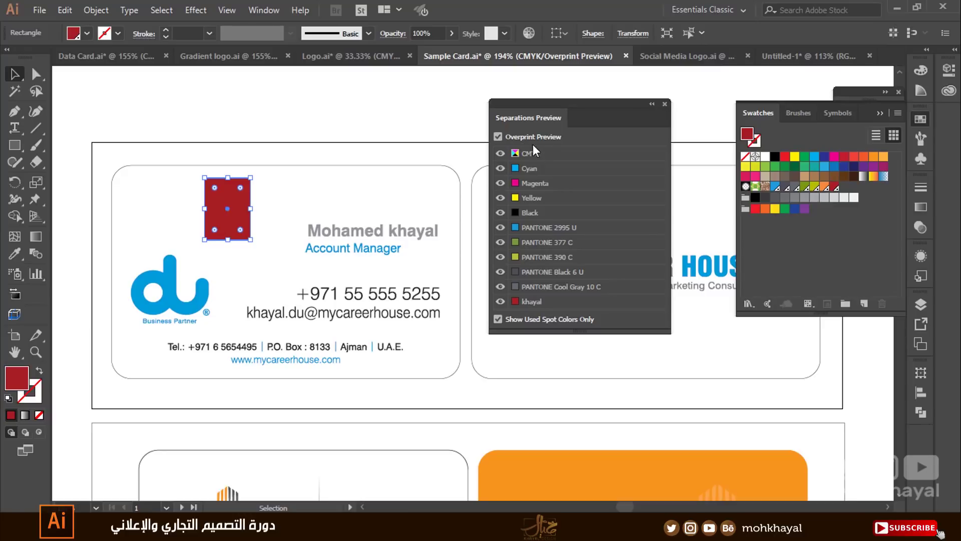
left_click(501, 183)
left_click_drag(364, 239, 274, 148)
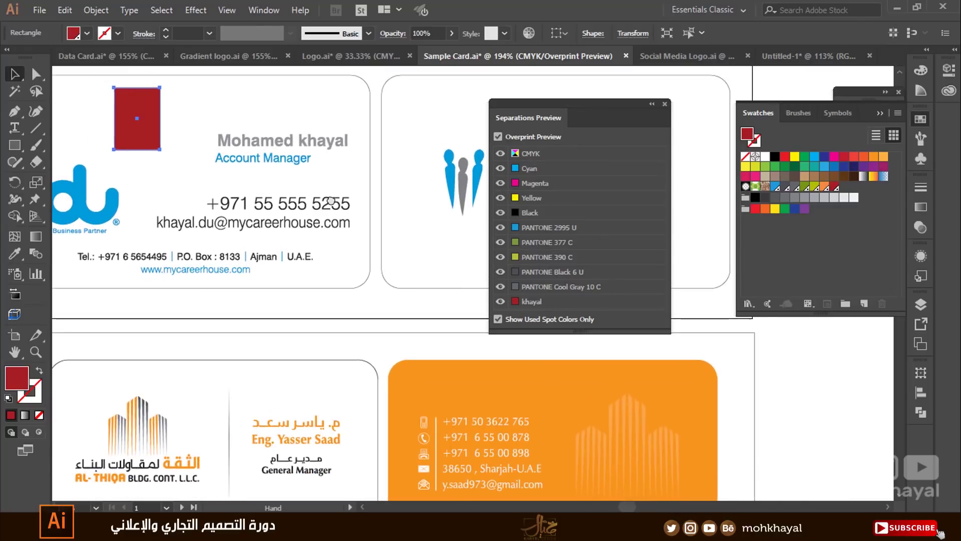
mouse_move(138, 123)
left_mouse_down()
mouse_move(380, 336)
mouse_move(281, 246)
left_mouse_up()
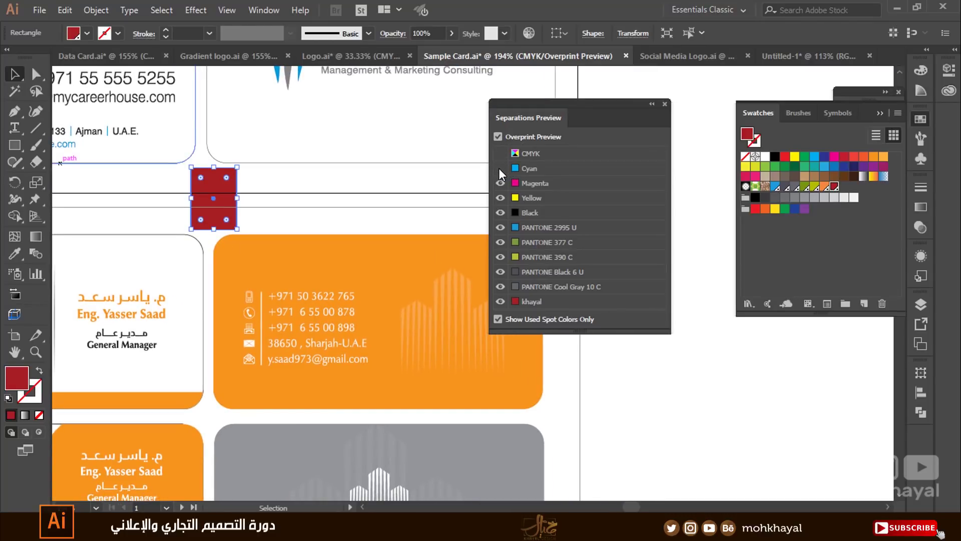
Step: Compare the Magenta, Yellow and khayal plates, then turn Overprint Preview off
left_click(501, 183)
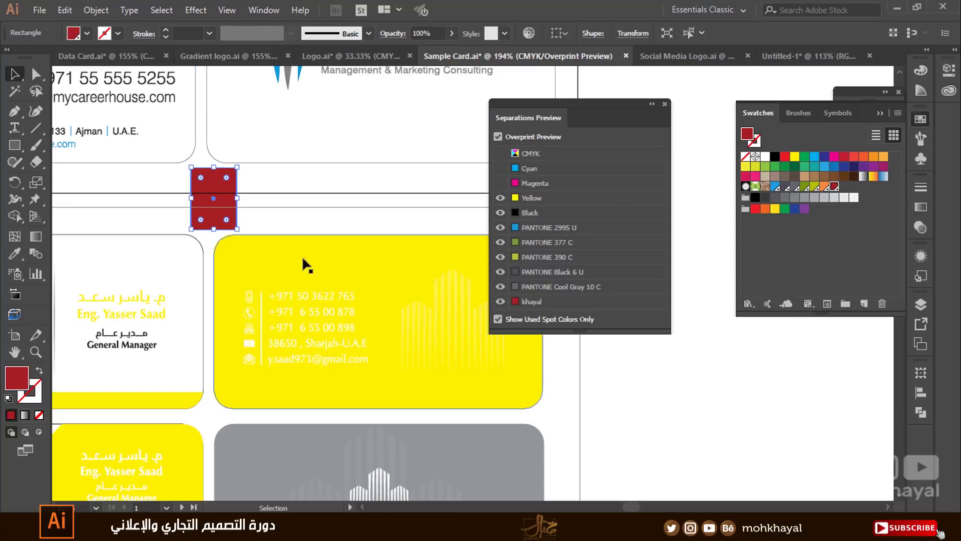
left_click(500, 198)
left_click(500, 183)
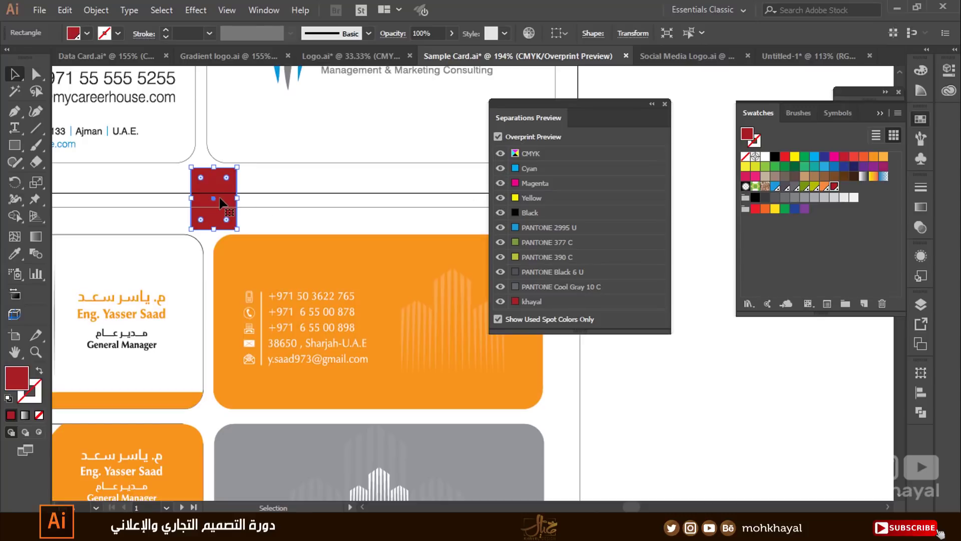
left_click(500, 301)
left_click(501, 301)
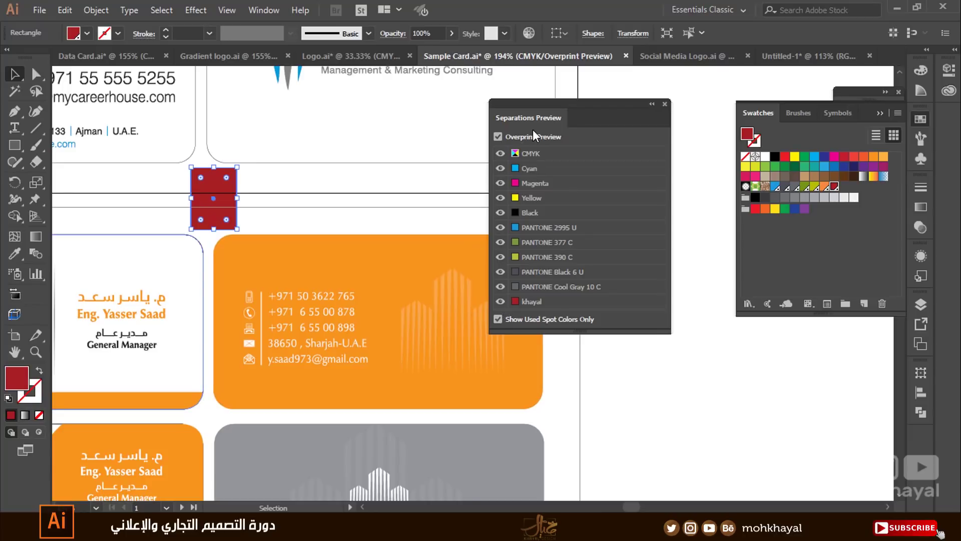
left_click(510, 137)
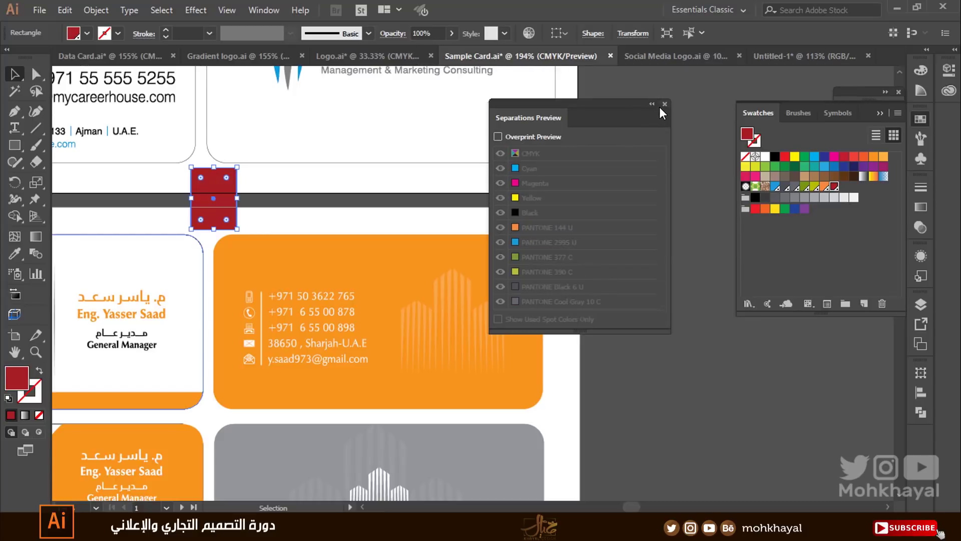
Step: Close the Separations Preview panel and delete the red test rectangle
left_click(665, 103)
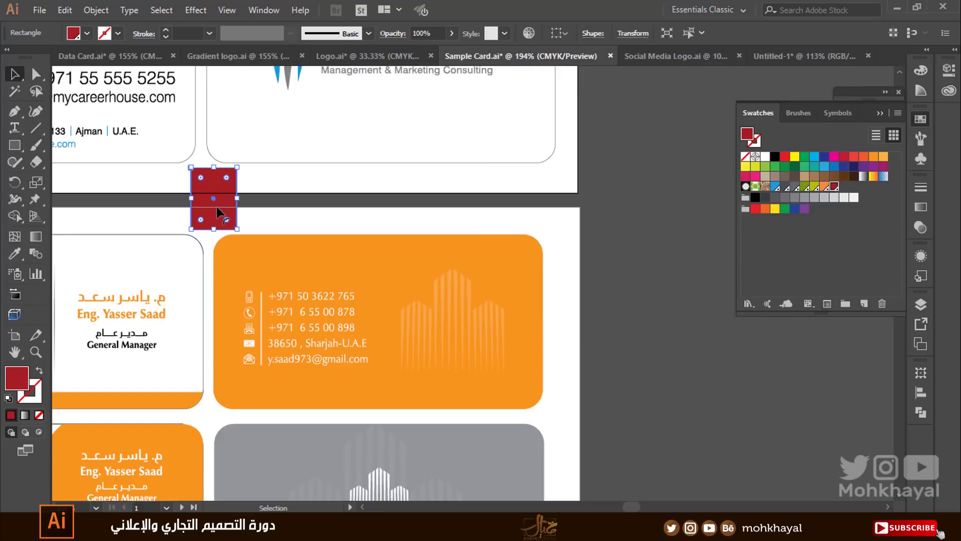
key("Delete")
left_click_drag(281, 149, 465, 336)
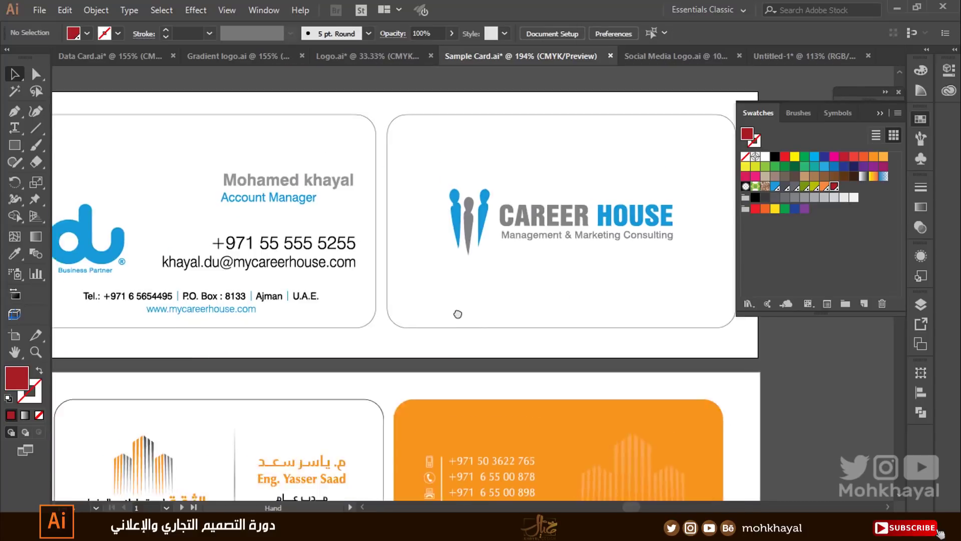
Step: Collapse the Swatches panel, scroll to the Al-Thiqa cards and select their orange shapes
left_click(879, 112)
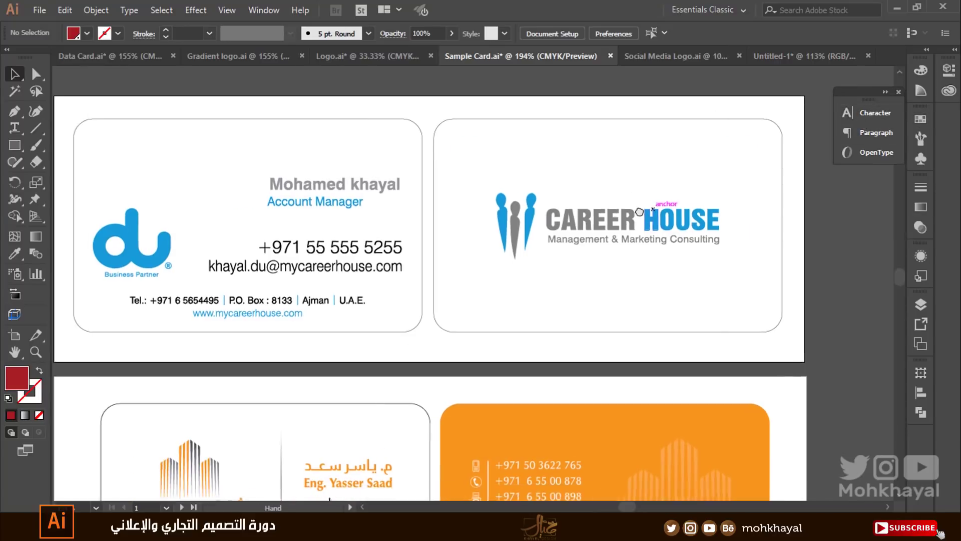
scroll(885, 90, "down", 2)
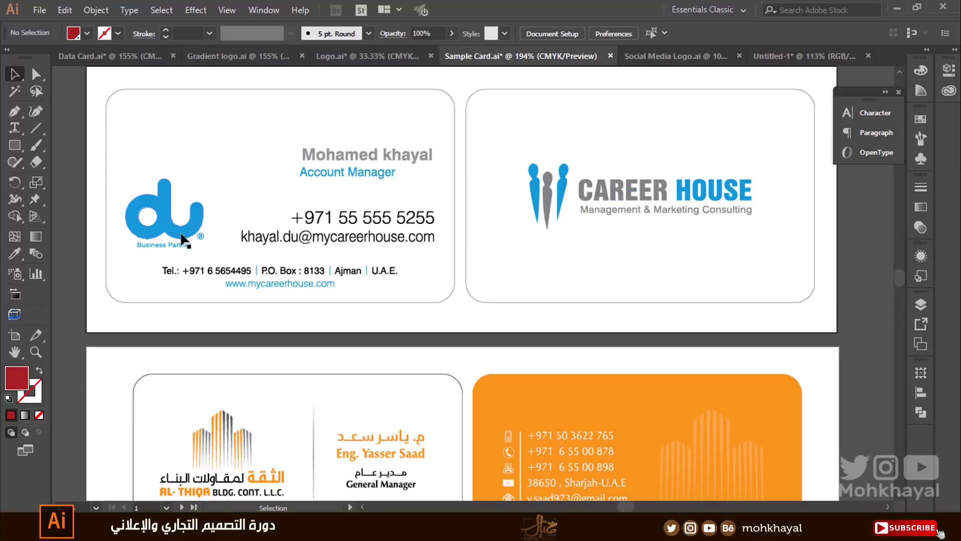
scroll(551, 250, "down", 2)
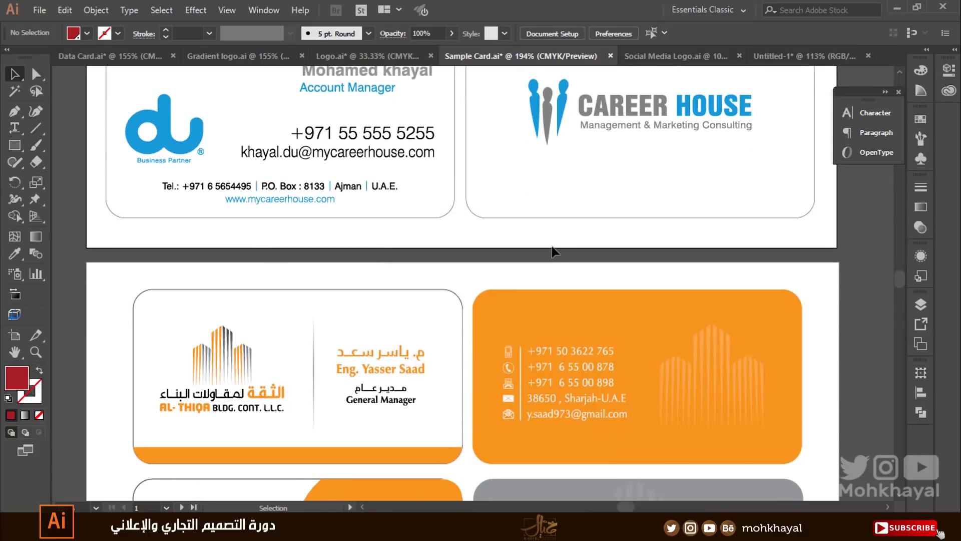
scroll(543, 244, "down", 3)
scroll(542, 245, "down", 2)
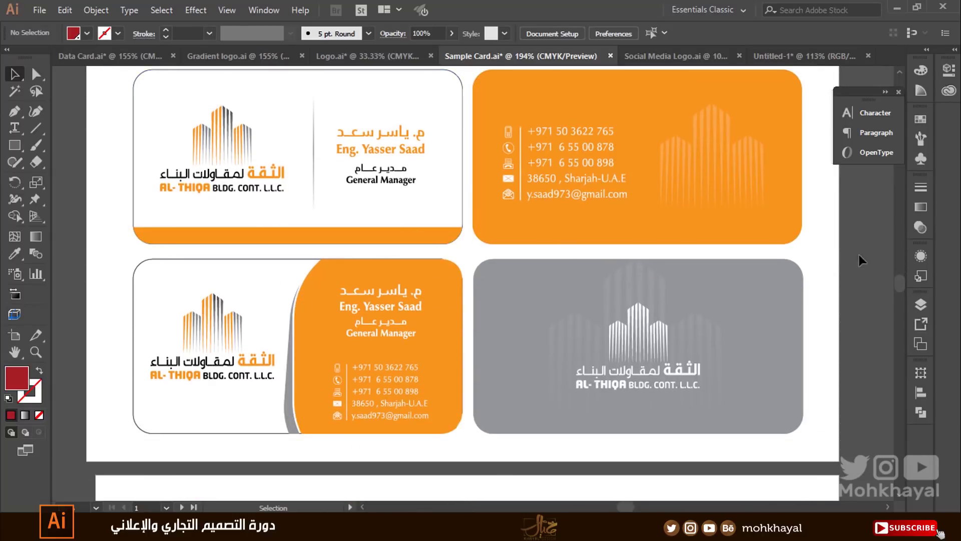
left_click(331, 242)
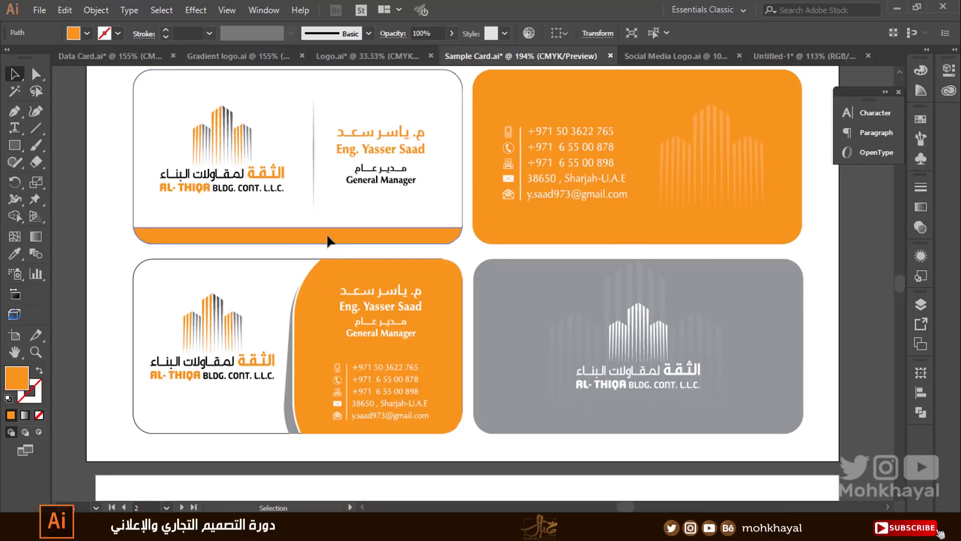
left_click(292, 350)
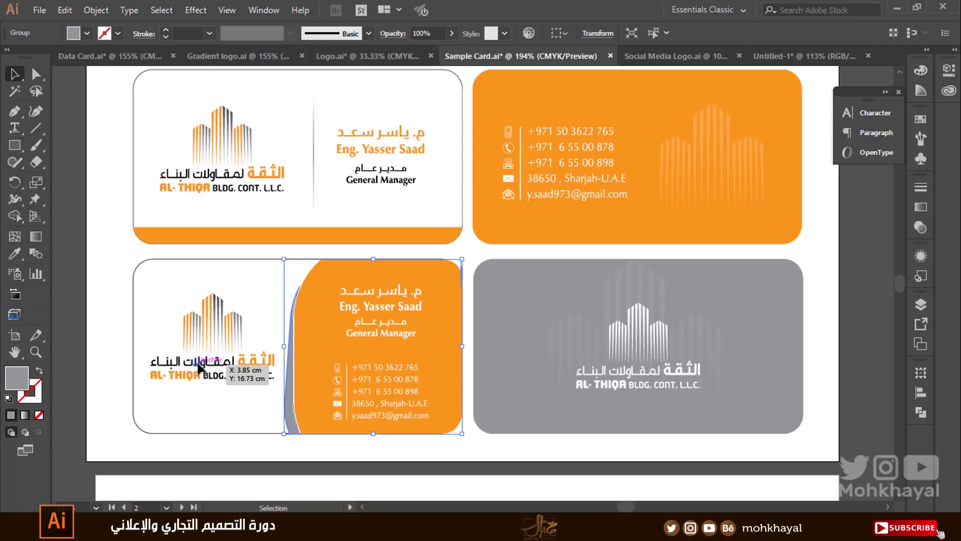
left_click(327, 339)
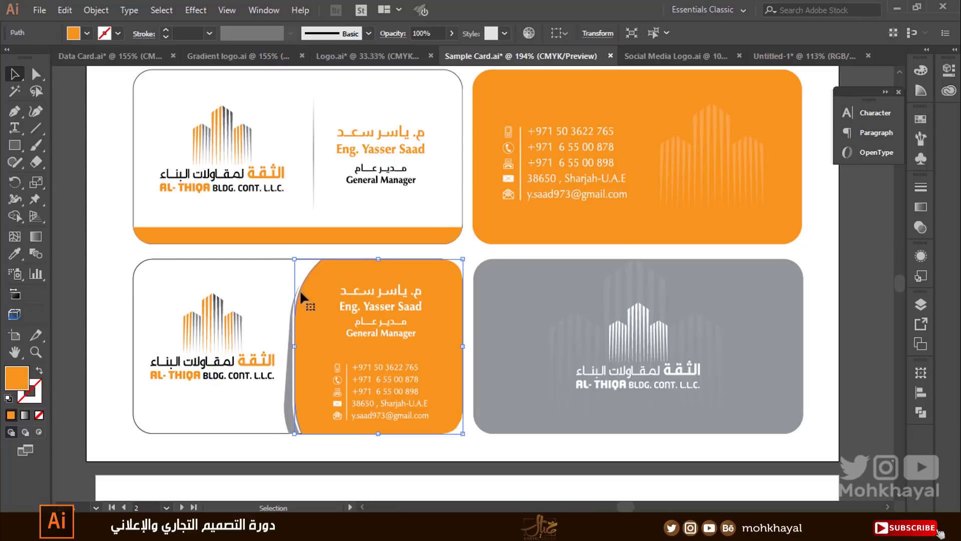
double_click(23, 382)
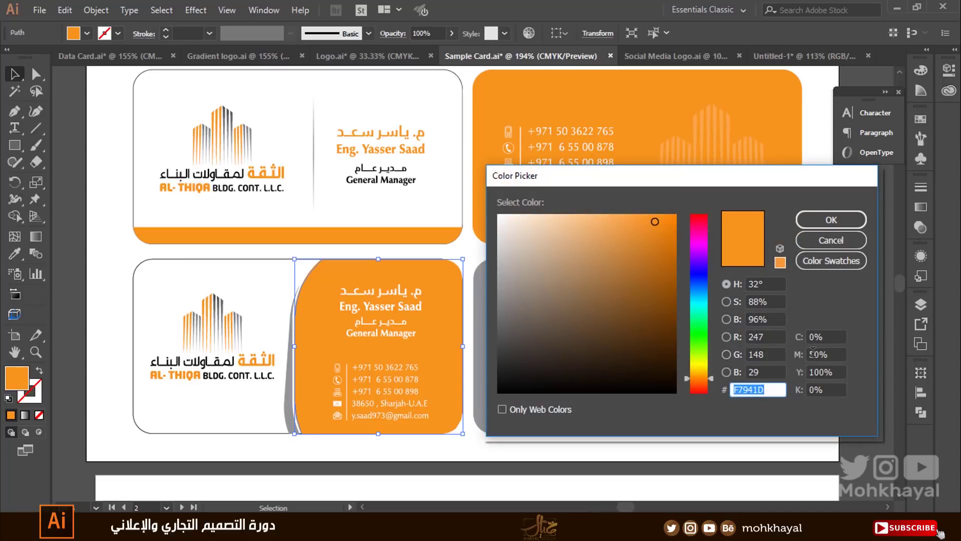
left_click(832, 353)
left_click(840, 371)
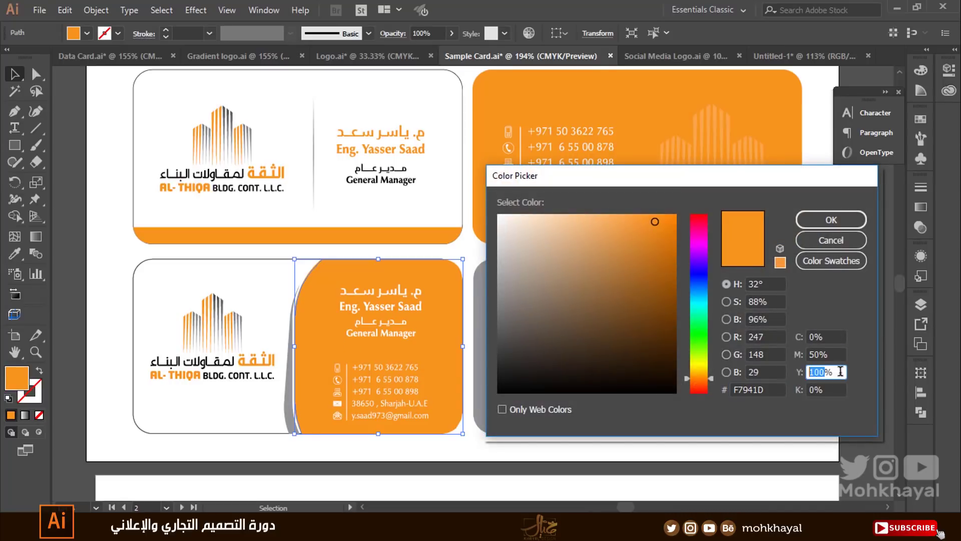
left_click(844, 241)
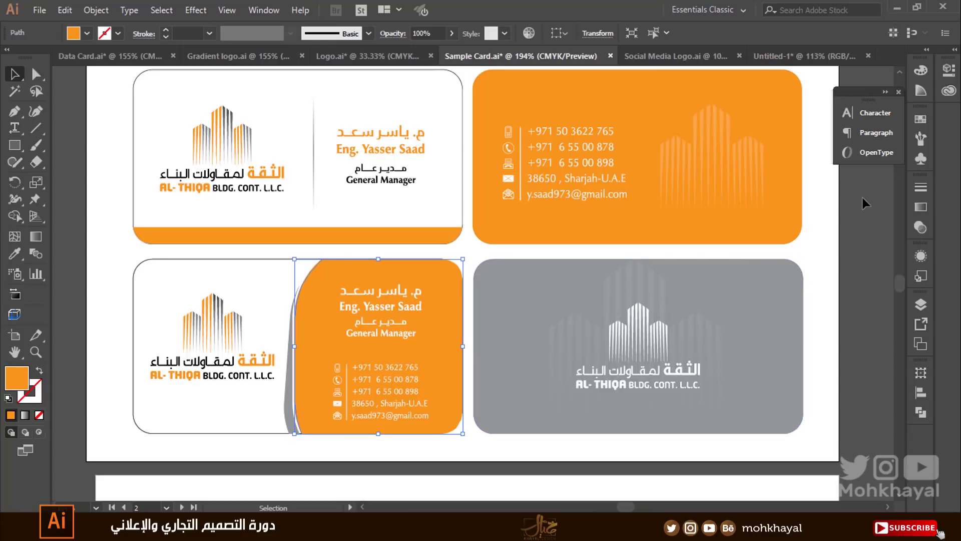
left_click(852, 255)
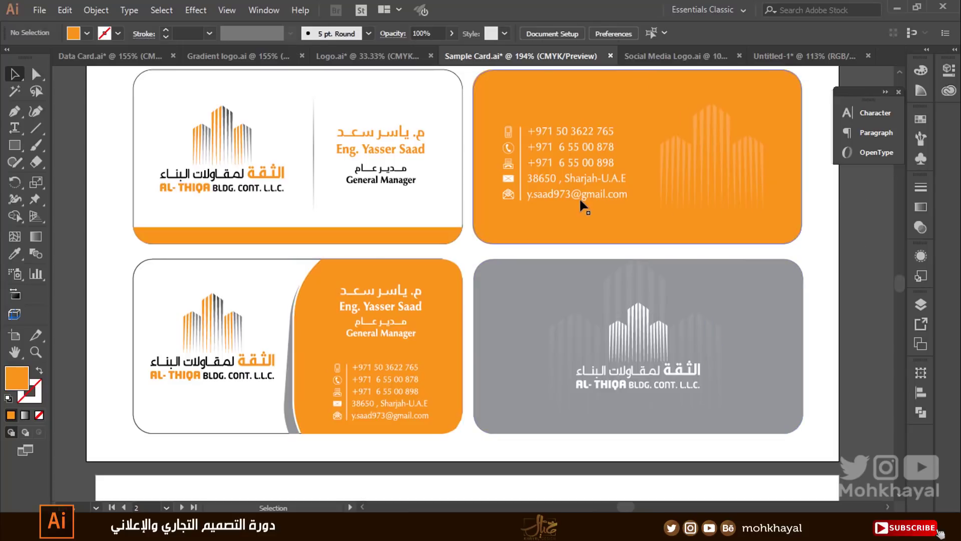
Step: Zoom in on the orange card's contact details
scroll(746, 213, "up", 1)
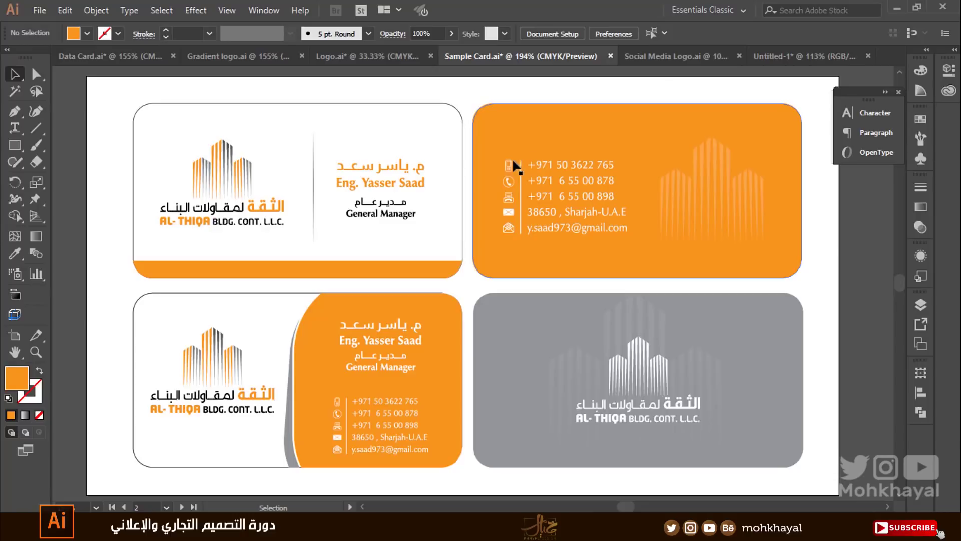
key("z")
left_click_drag(496, 140, 232, 178)
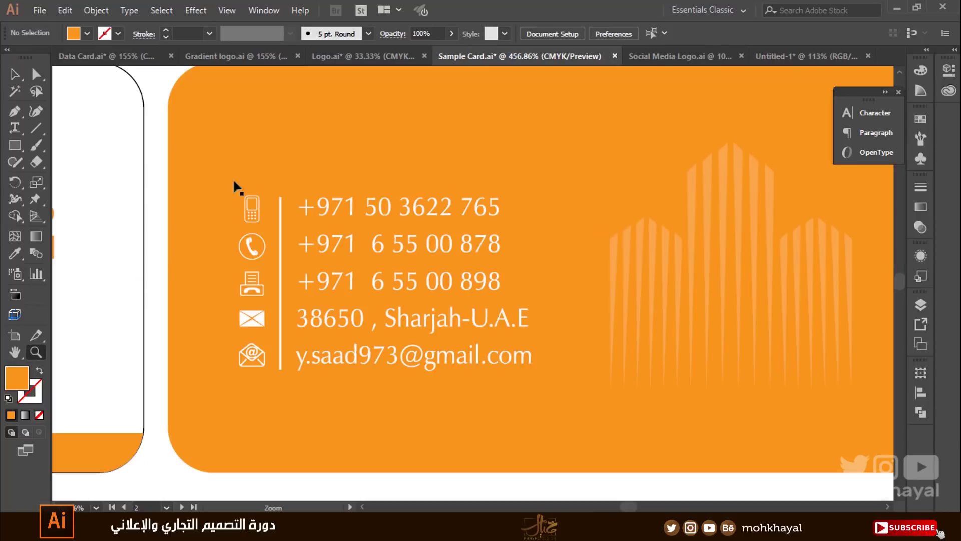
key("v")
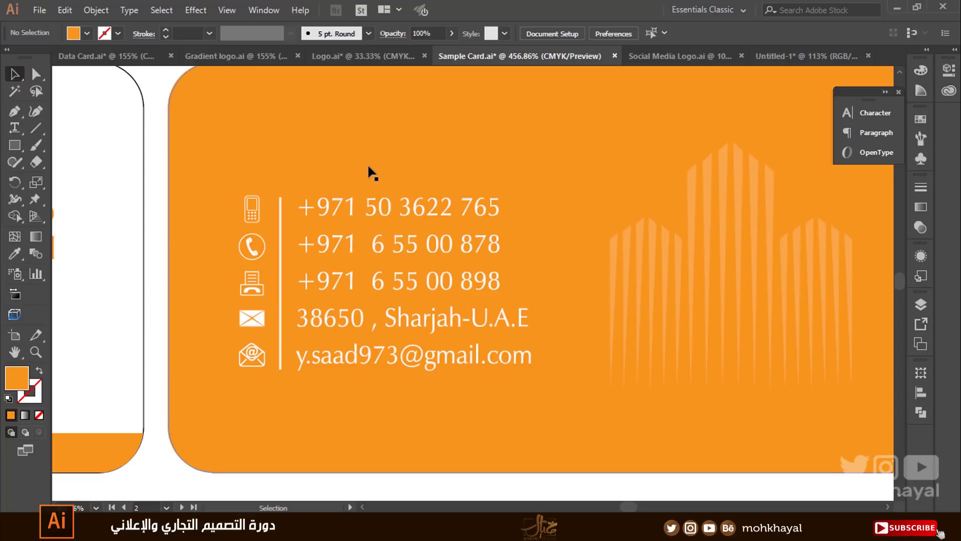
Step: Zoom out, select and deselect the contact-info block, then switch to Social Media Logo.ai
key("ctrl+minus")
key("ctrl+minus")
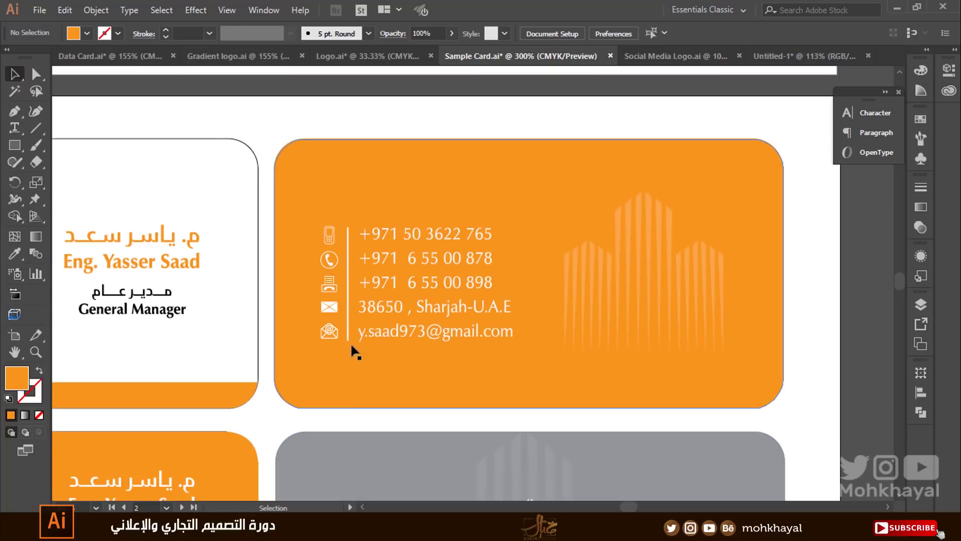
left_click_drag(316, 209, 519, 322)
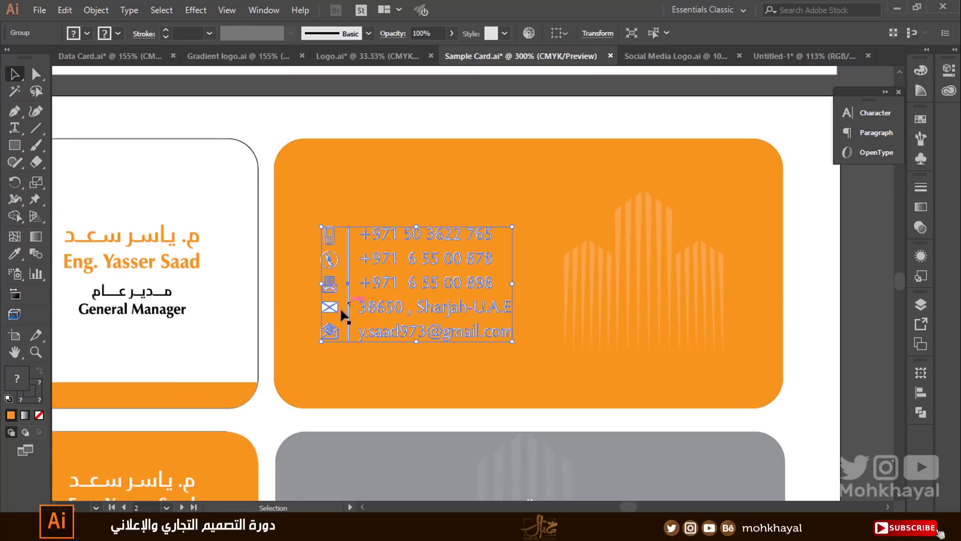
left_click(261, 317)
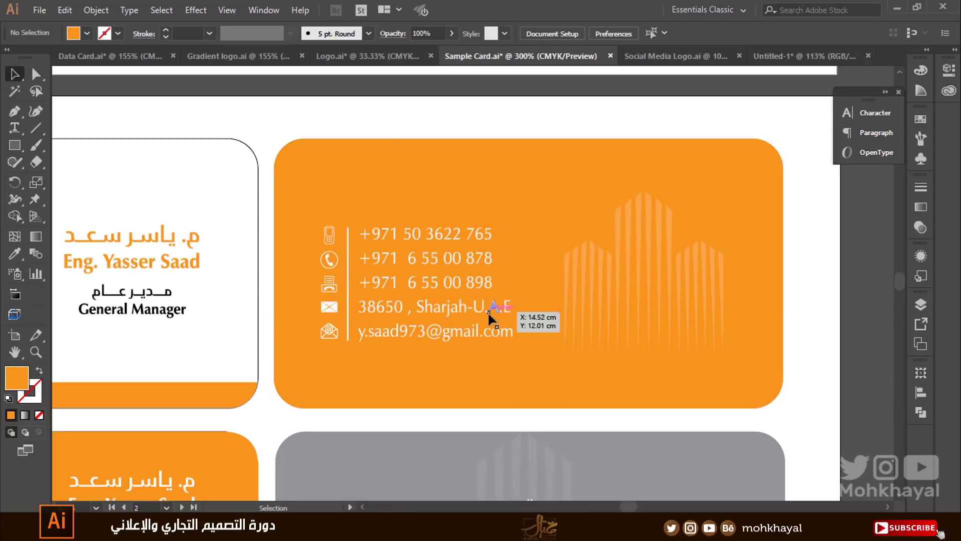
left_click(667, 56)
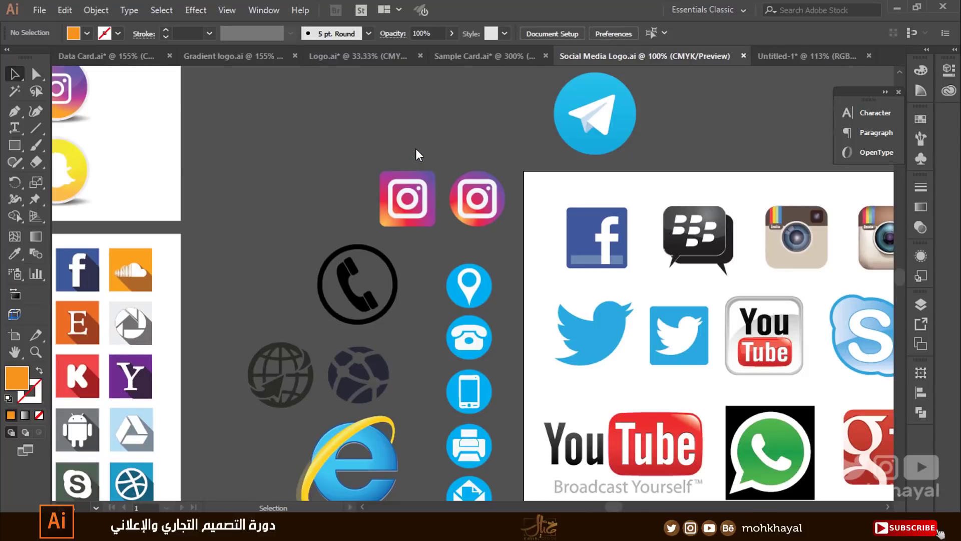
Step: Zoom in on the Instagram icon area of the Social Media Logo document
key("ctrl+minus")
key("ctrl+minus")
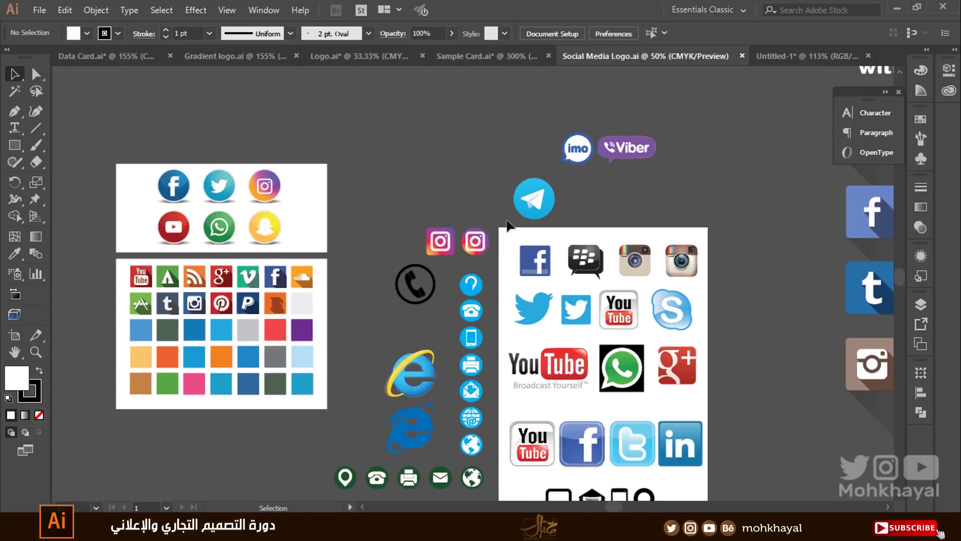
scroll(476, 224, "down", 3)
scroll(478, 223, "down", 2)
scroll(480, 223, "up", 3)
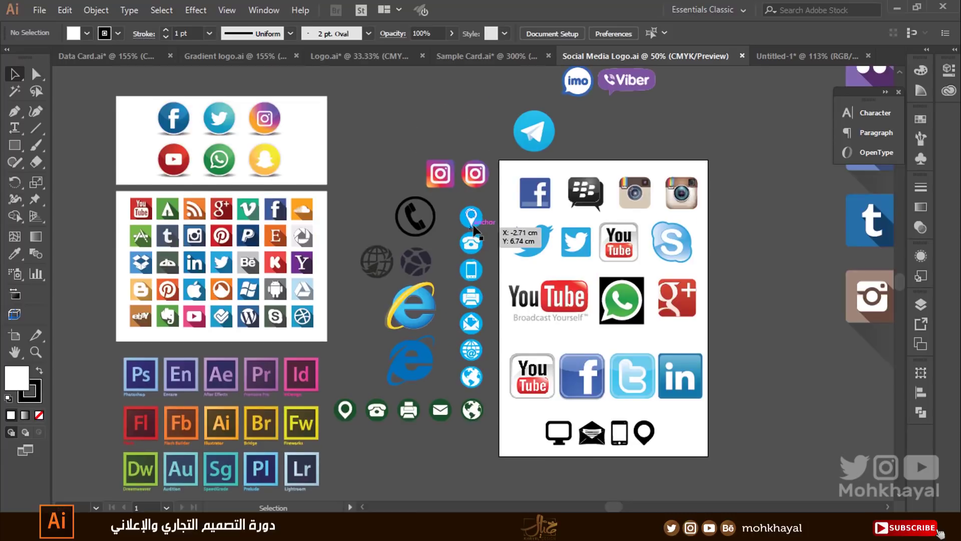
scroll(483, 223, "up", 1)
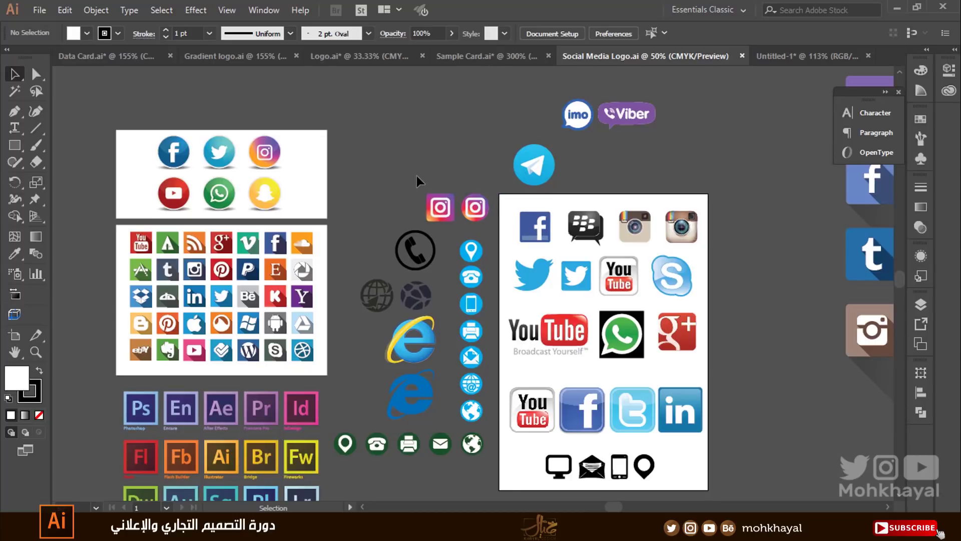
key("z")
left_click_drag(422, 175, 728, 334)
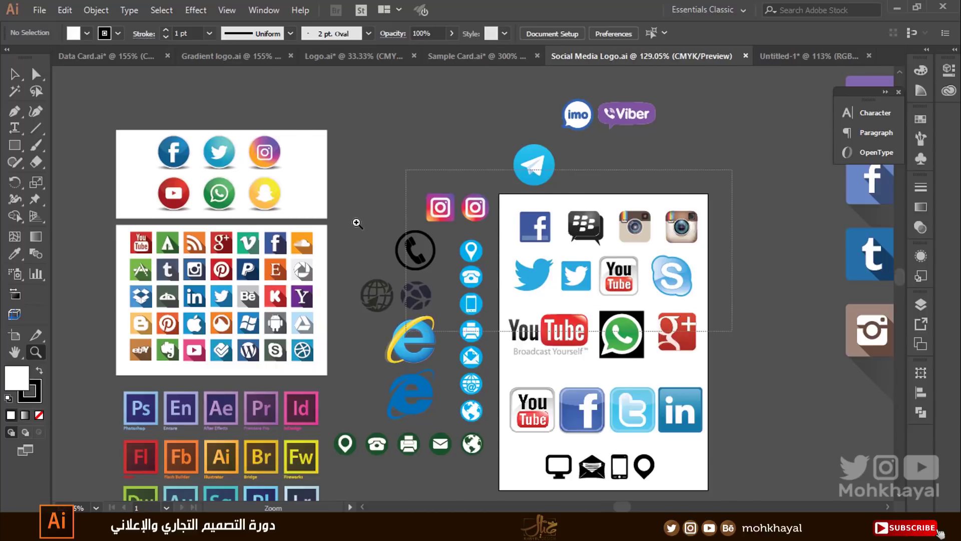
Step: Select the round gradient Instagram icon and close the Social Media Logo document
left_click(20, 74)
mouse_move(194, 93)
left_mouse_down()
mouse_move(292, 227)
mouse_move(301, 215)
left_mouse_up()
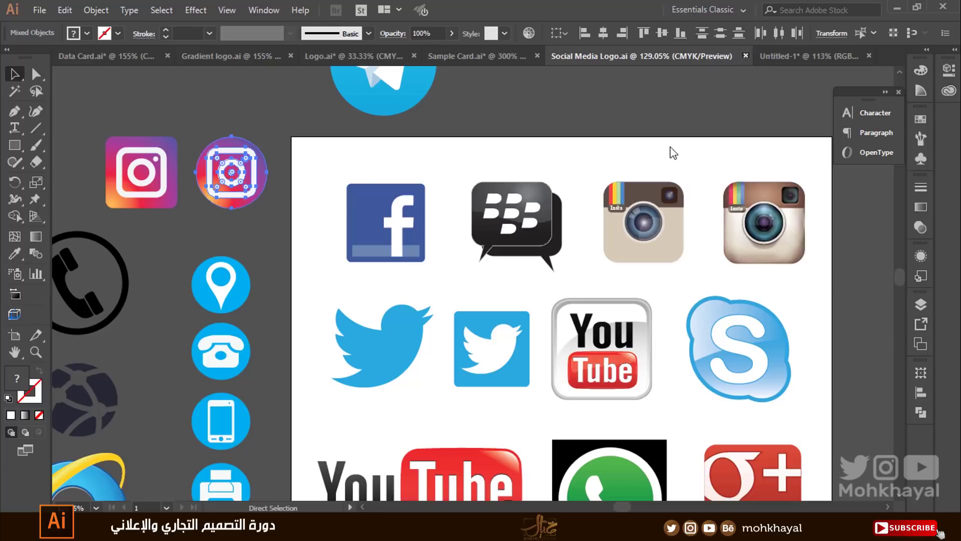
left_click(745, 56)
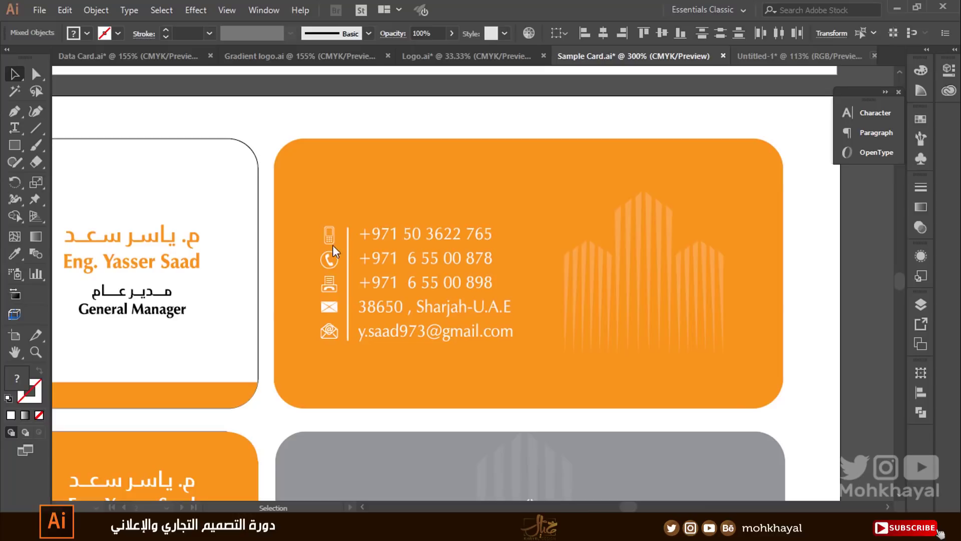
Step: Paste the Instagram icon, shrink it and place it beside the email line
key("ctrl+v")
mouse_move(555, 199)
left_mouse_down()
mouse_move(492, 260)
mouse_move(338, 317)
left_mouse_up()
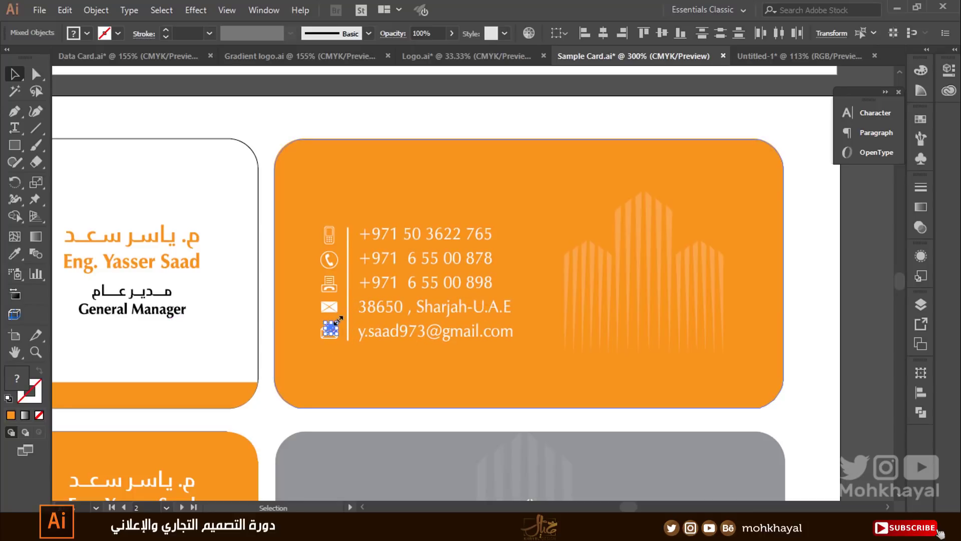
left_click_drag(331, 327, 563, 270)
left_click(318, 401)
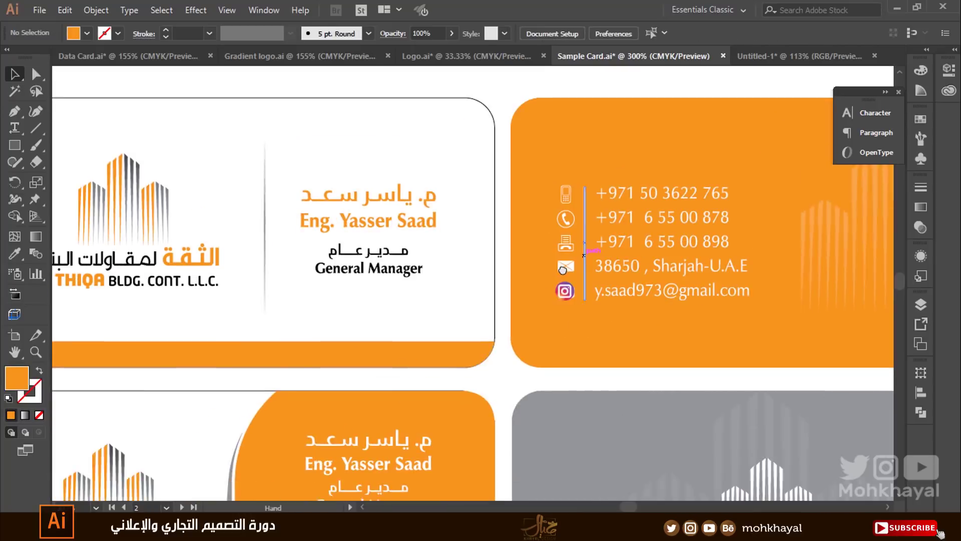
Step: Zoom in to check the icon's alignment, then zoom back out and scroll down the cards
left_click_drag(516, 220, 701, 369)
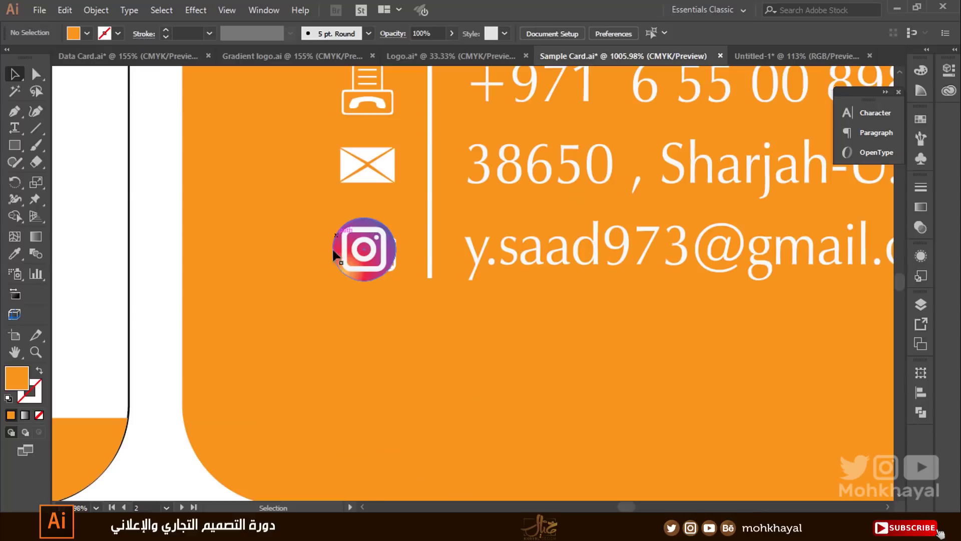
key("ctrl+minus")
key("ctrl+minus")
key("ctrl+minus")
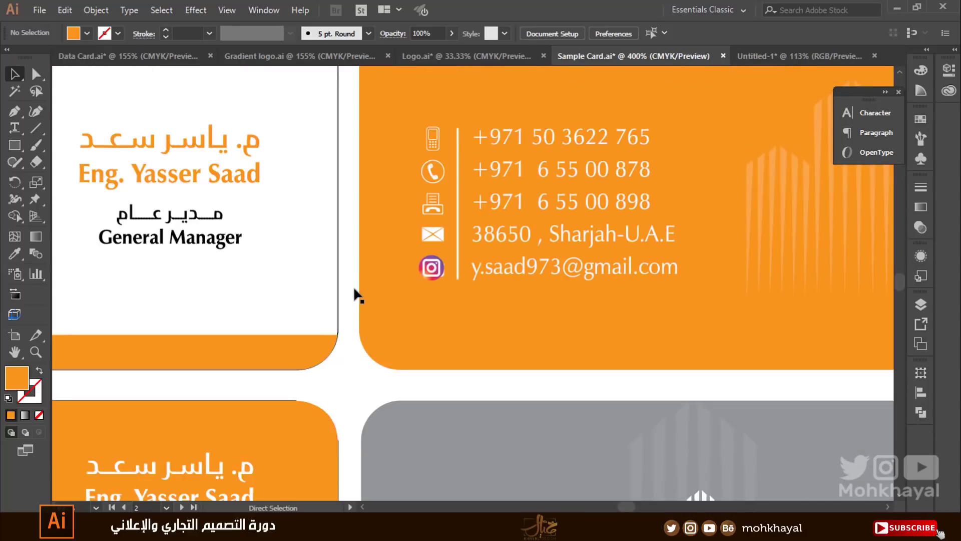
key("ctrl+minus")
key("ctrl+minus")
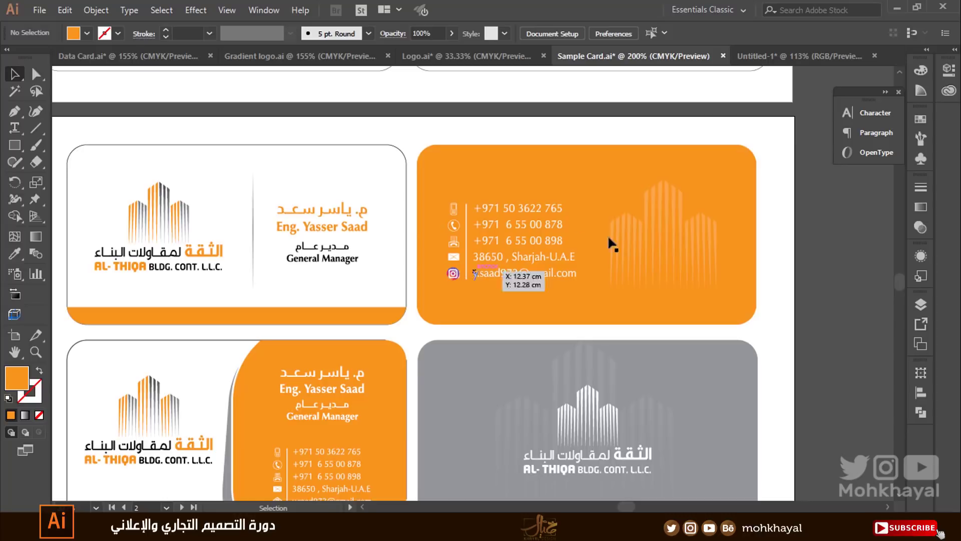
scroll(711, 285, "down", 1)
scroll(767, 281, "down", 3)
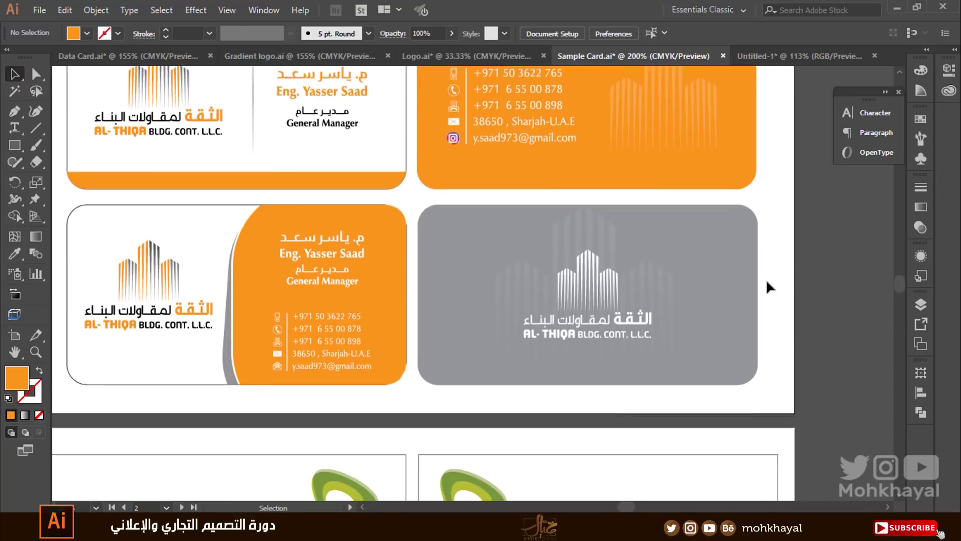
scroll(744, 259, "down", 3)
scroll(523, 290, "down", 4)
left_click_drag(522, 290, 556, 290)
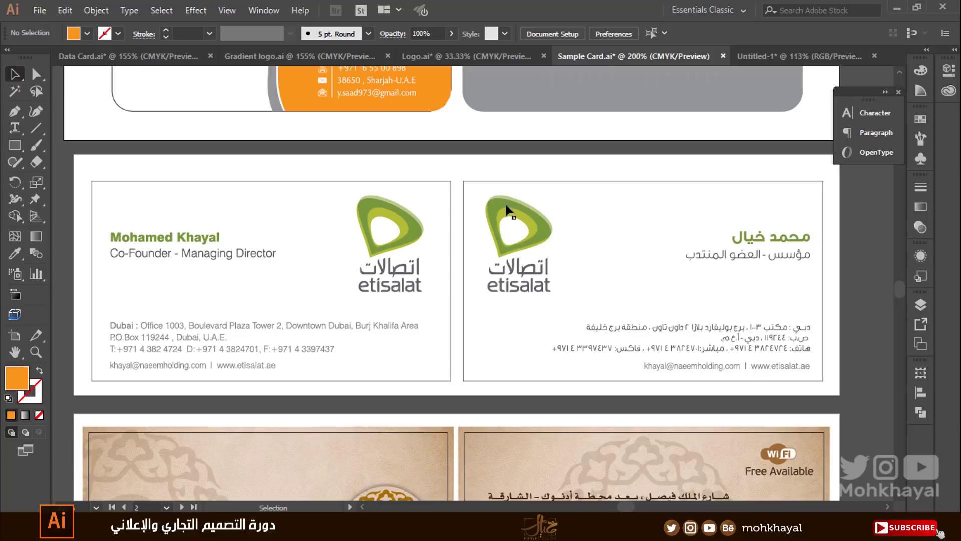
left_click(916, 120)
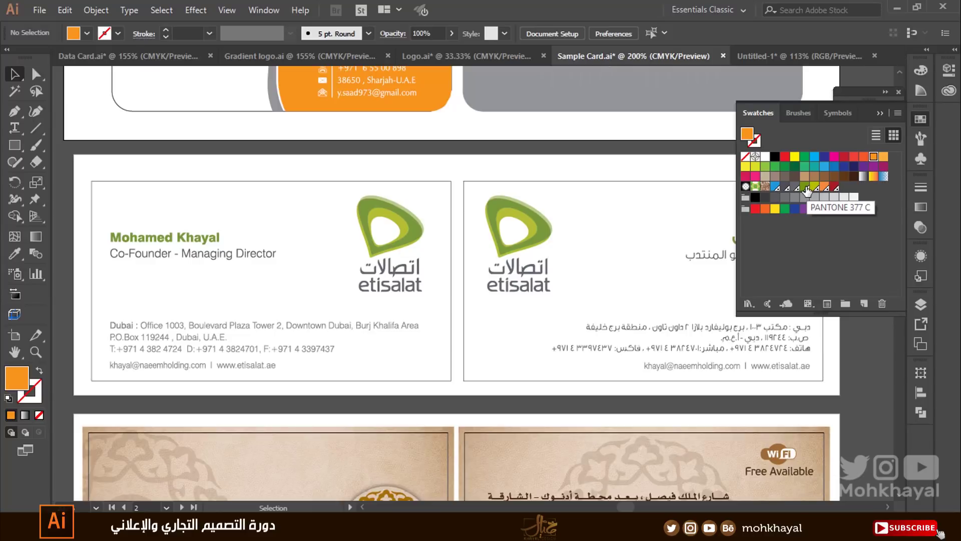
Step: Hide all panels and zoom in on the Almadaen restaurant card
left_click(880, 113)
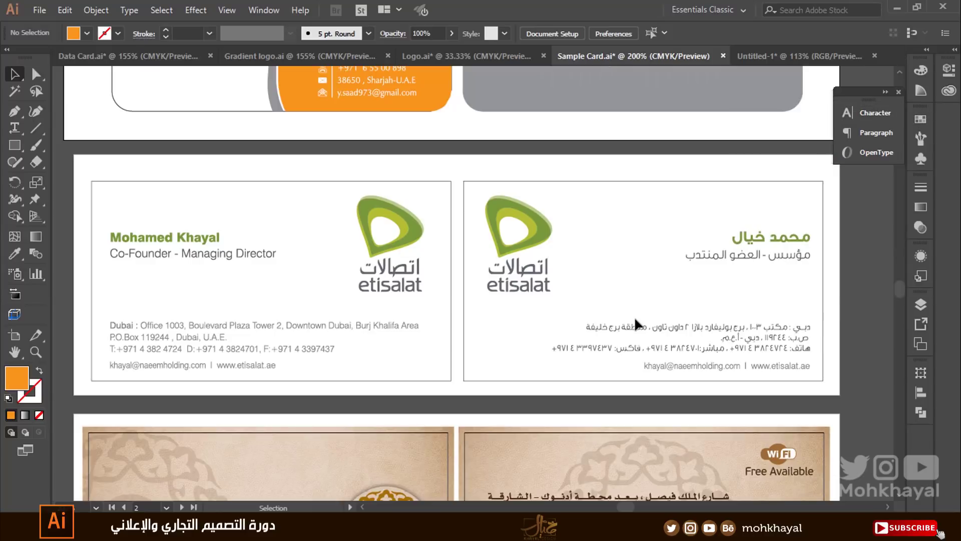
scroll(635, 317, "down", 5)
scroll(591, 303, "down", 5)
key("Tab")
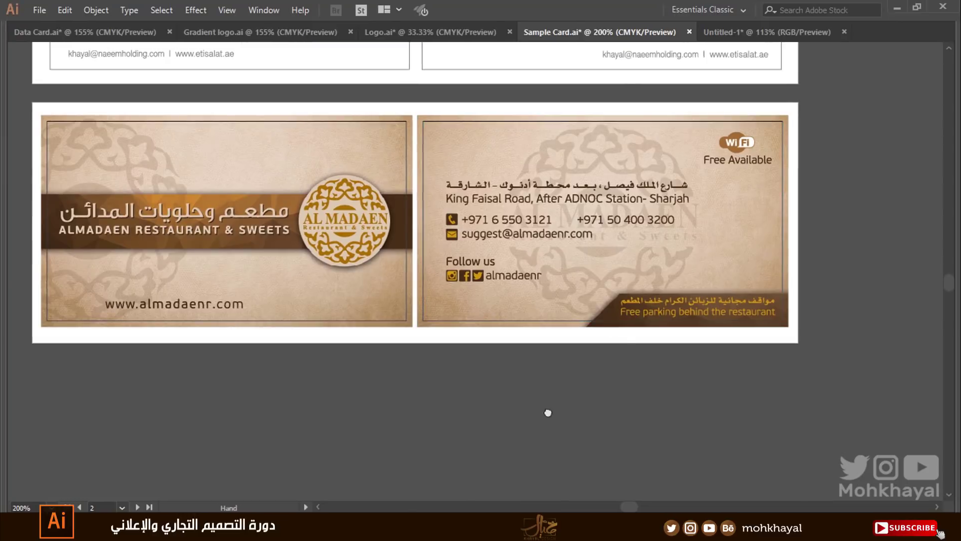
left_click_drag(468, 385, 572, 422)
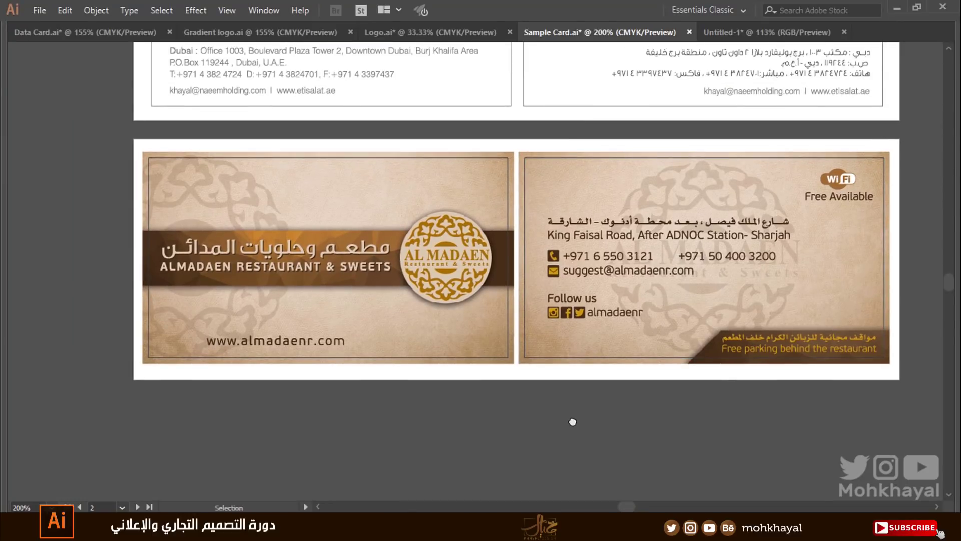
key("ctrl+plus")
left_click_drag(479, 418, 576, 431)
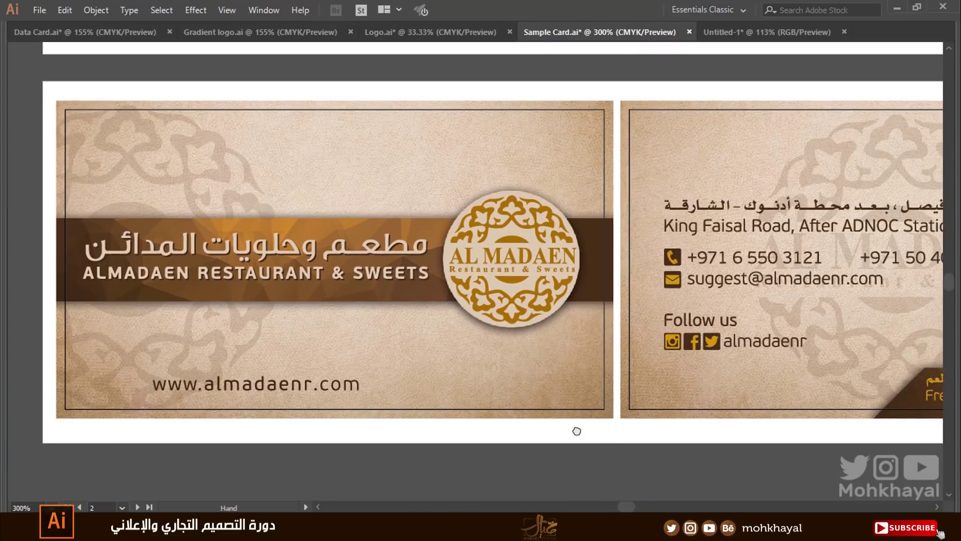
Step: Try moving the card's background image with Direct Selection, undo it, and pan to the whole card
left_click(360, 177)
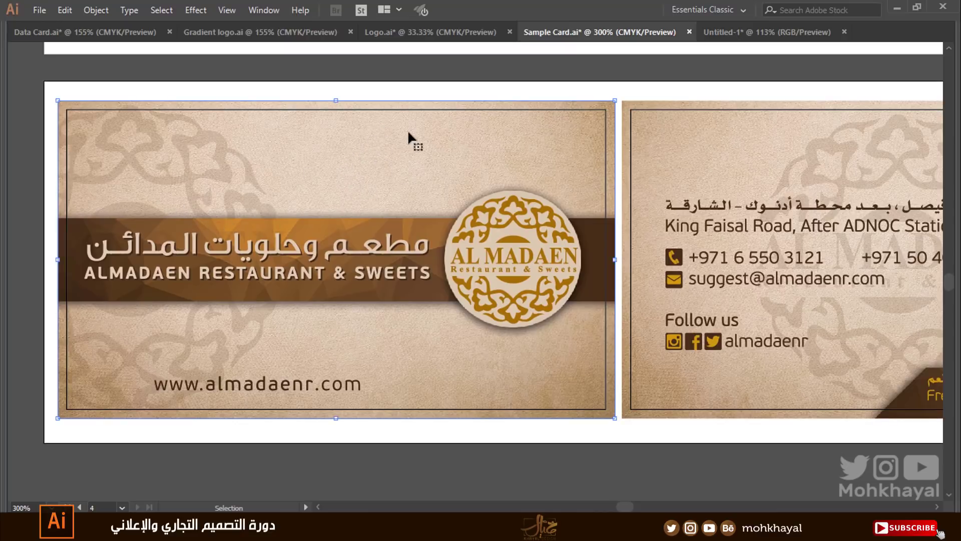
key("a")
left_click_drag(431, 146, 405, 109)
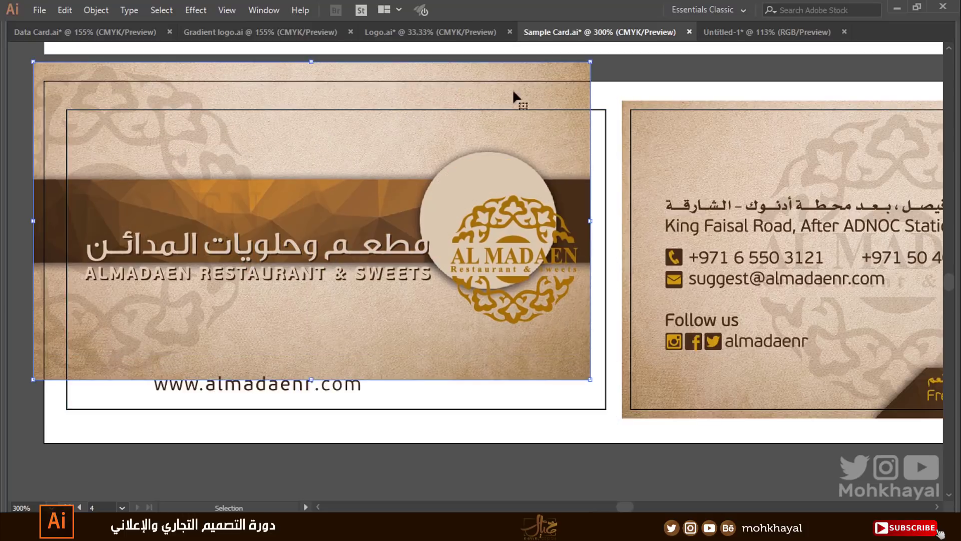
key("ctrl+z")
key("v")
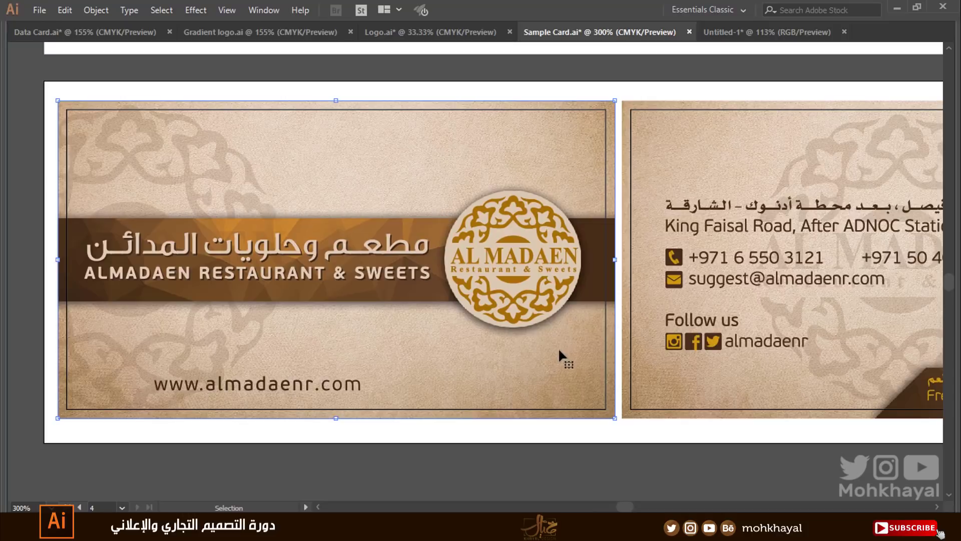
left_click_drag(482, 327, 190, 325)
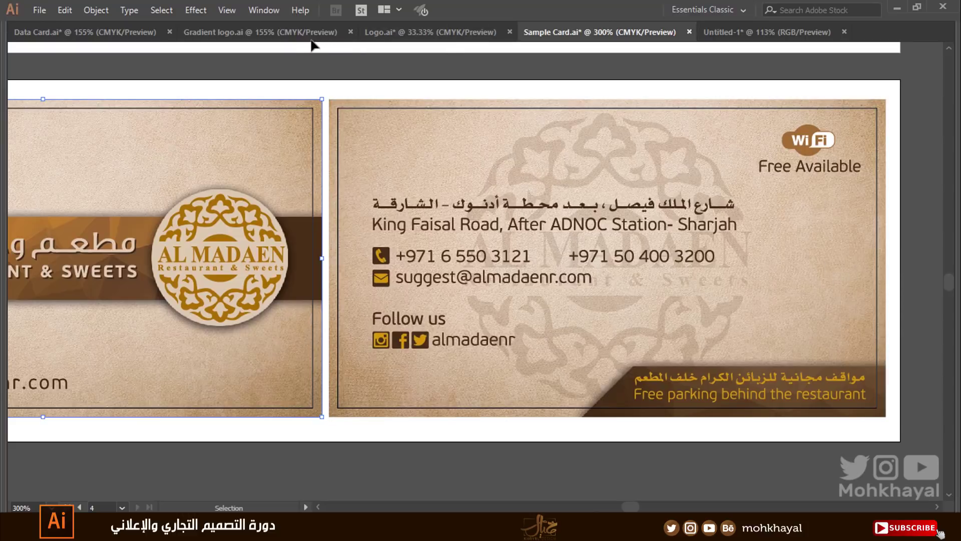
Step: Switch to the Gradient logo document, check the gradient Instagram icon, and scroll to the Etisalat pair
left_click(288, 33)
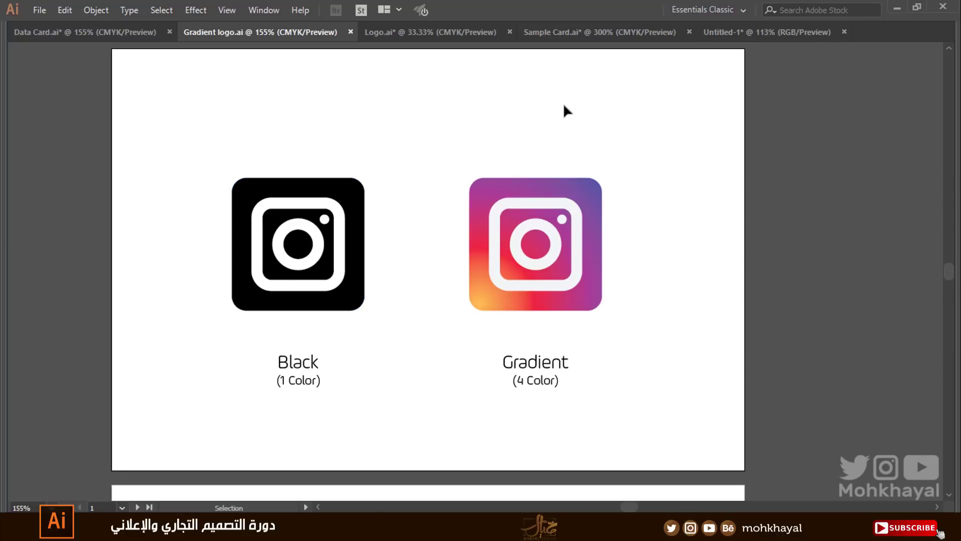
left_click_drag(661, 146, 442, 317)
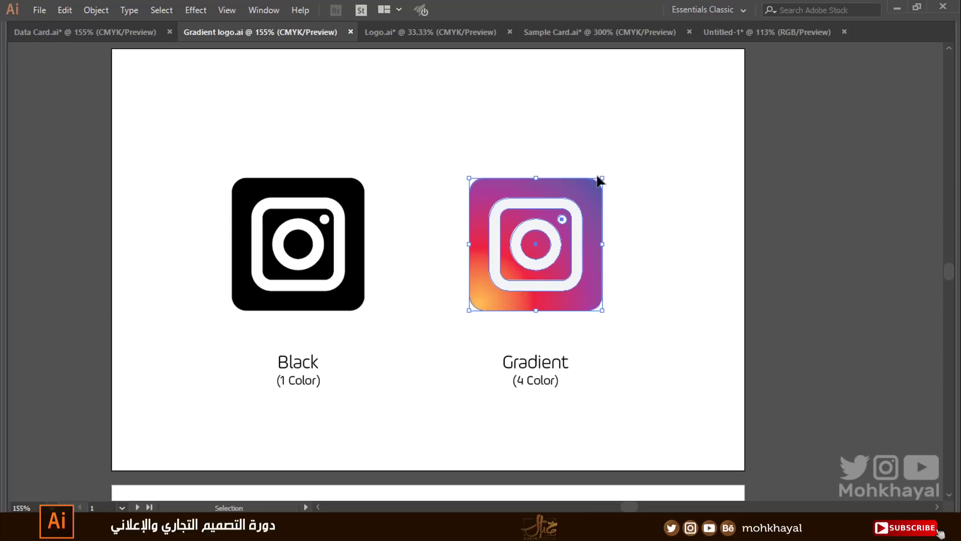
left_click(615, 181)
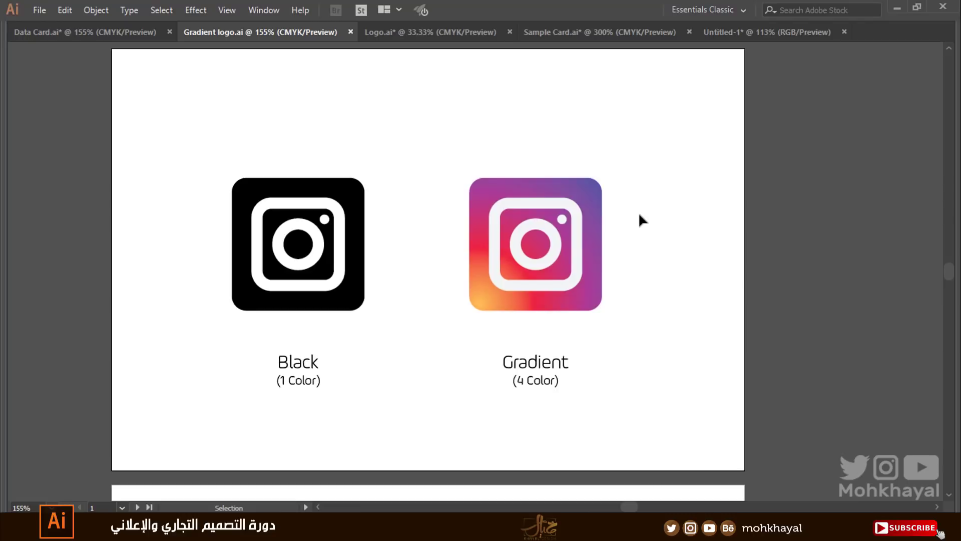
left_click_drag(620, 229, 670, 227)
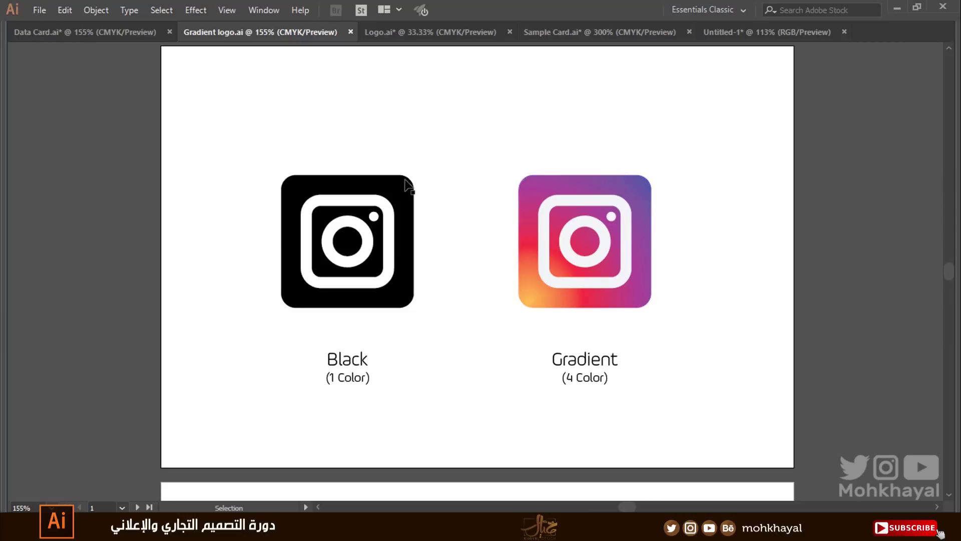
scroll(664, 229, "down", 3)
scroll(664, 242, "down", 3)
Step: Restore the panels and fill the left Etisalat logo's dark-green shape with black
scroll(671, 245, "down", 3)
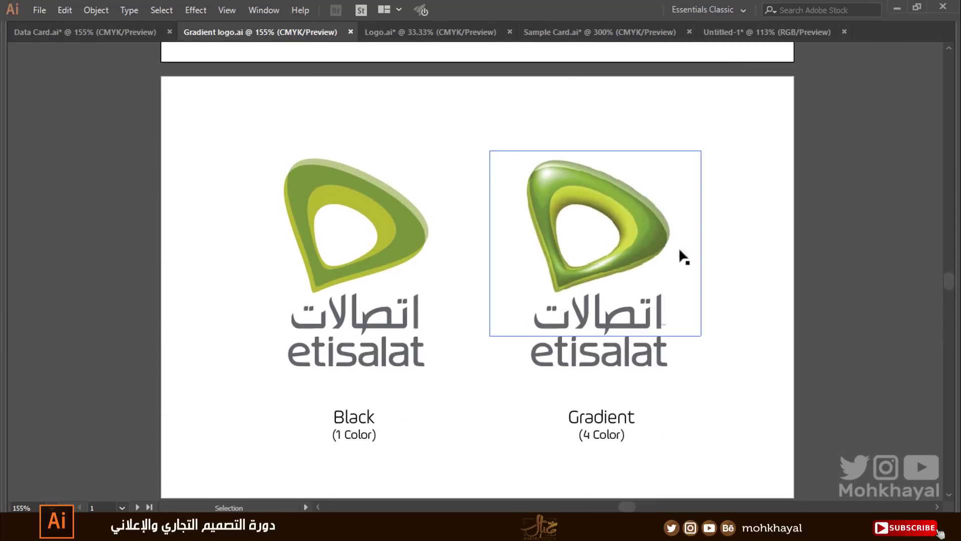
scroll(827, 296, "down", 1)
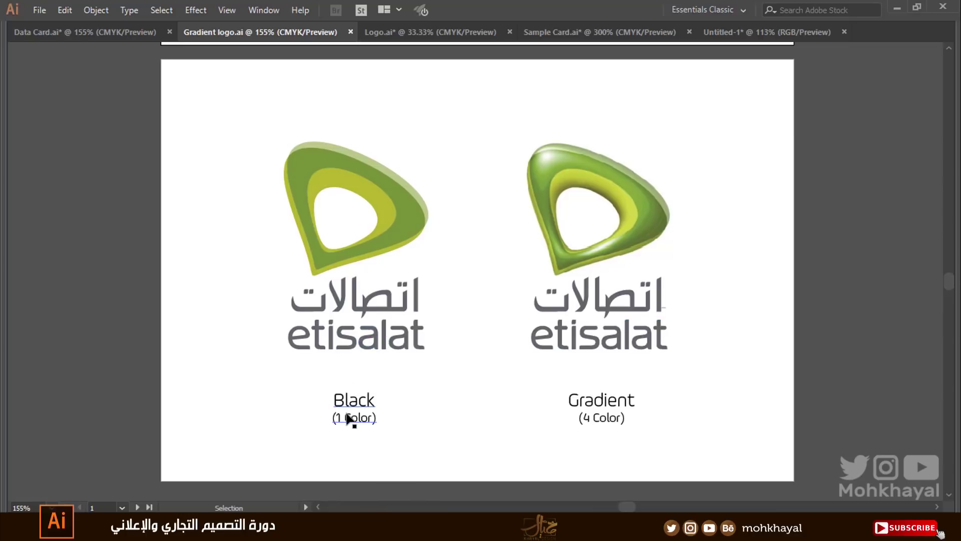
key("Tab")
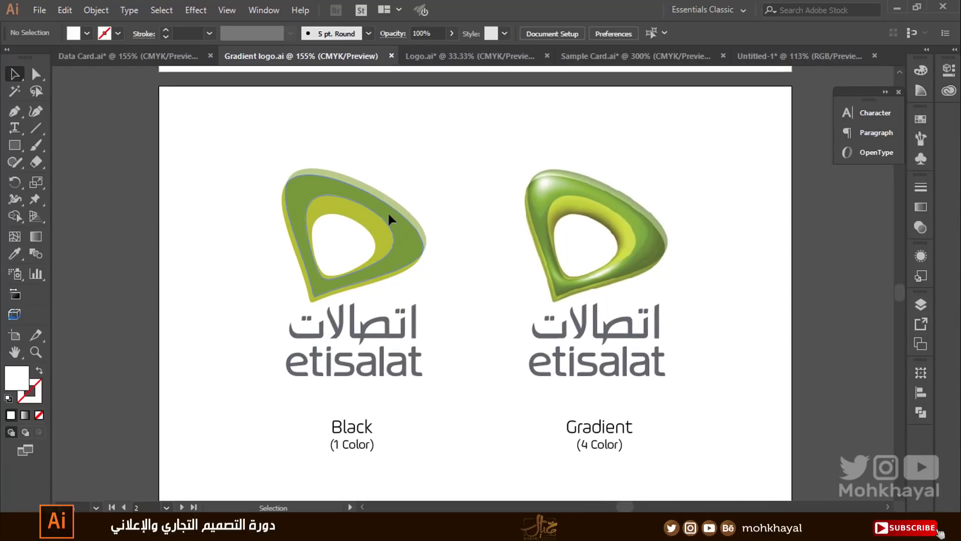
left_click_drag(388, 215, 441, 169)
key("ctrl+z")
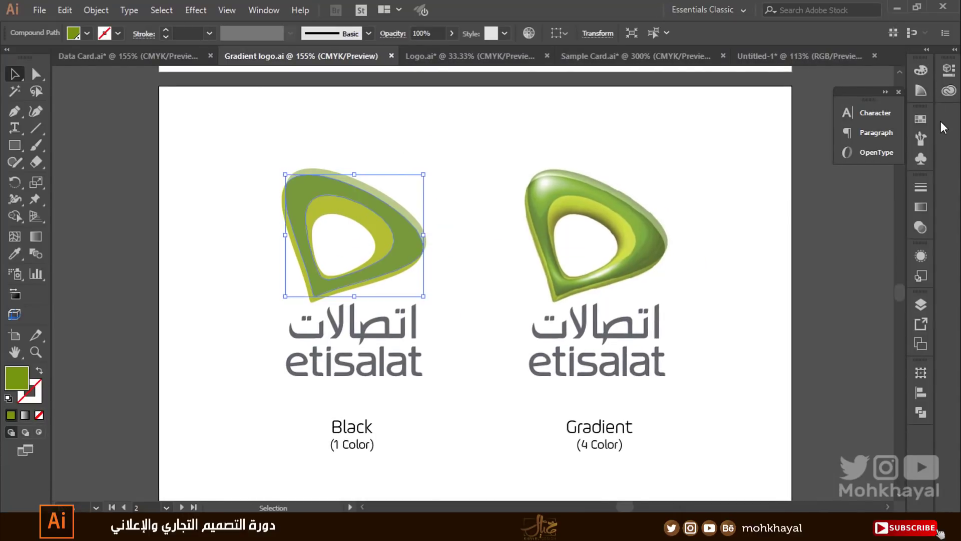
left_click(920, 118)
left_click(775, 157)
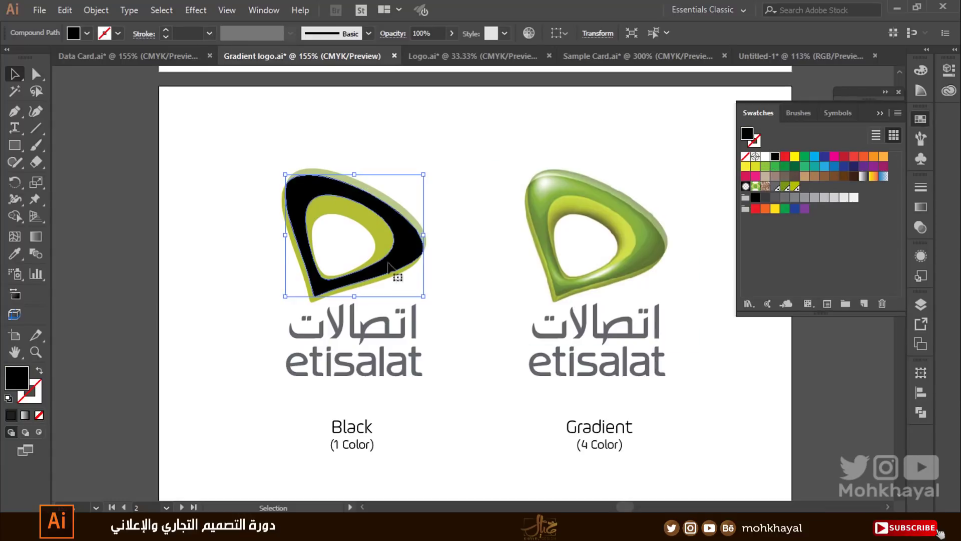
left_click(880, 113)
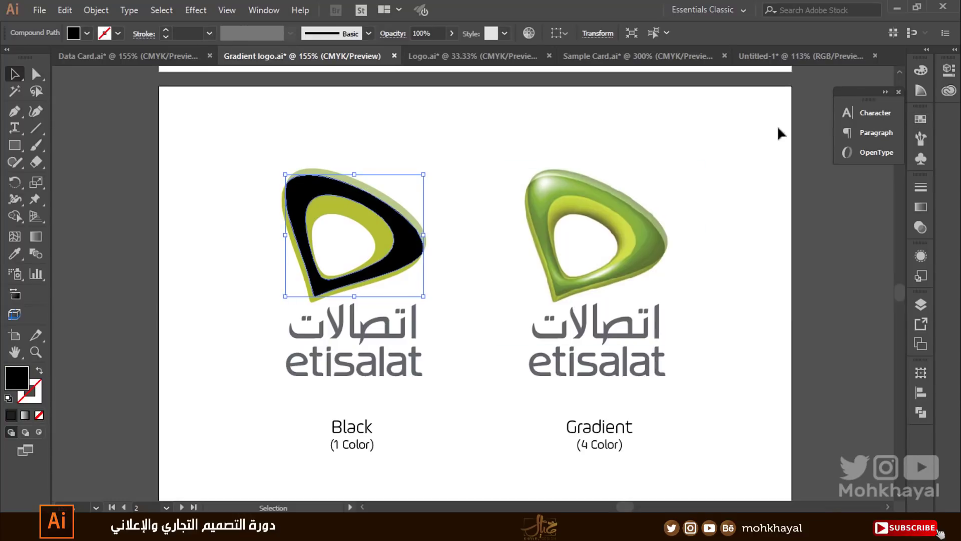
Step: Eyedrop black onto the yellow-green inner shape, then change it to 50% K grey
left_click(358, 210)
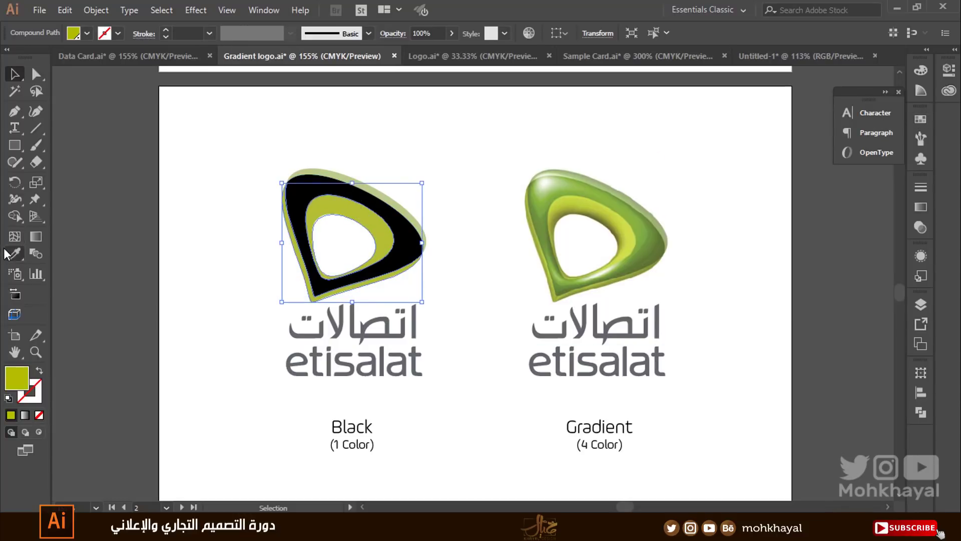
left_click(15, 254)
left_click(298, 225)
double_click(17, 378)
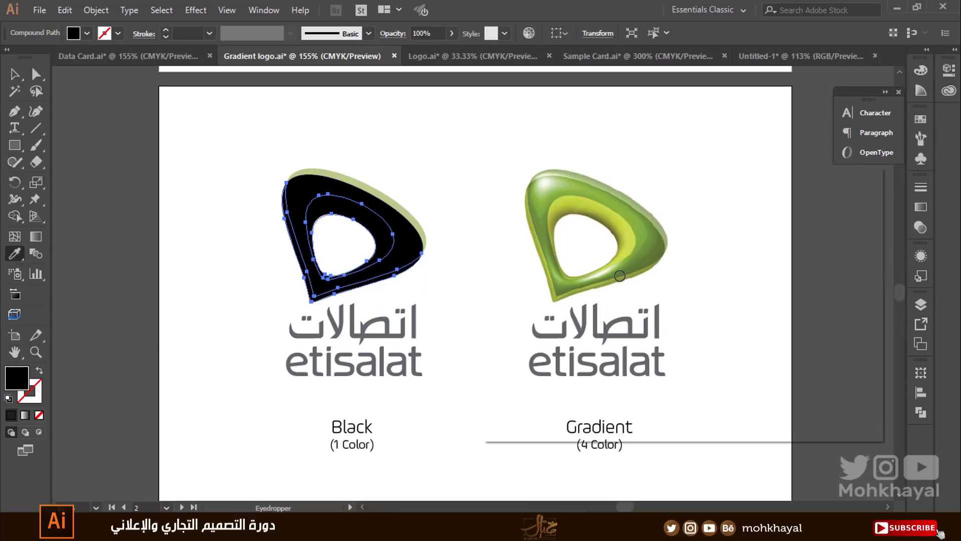
double_click(826, 390)
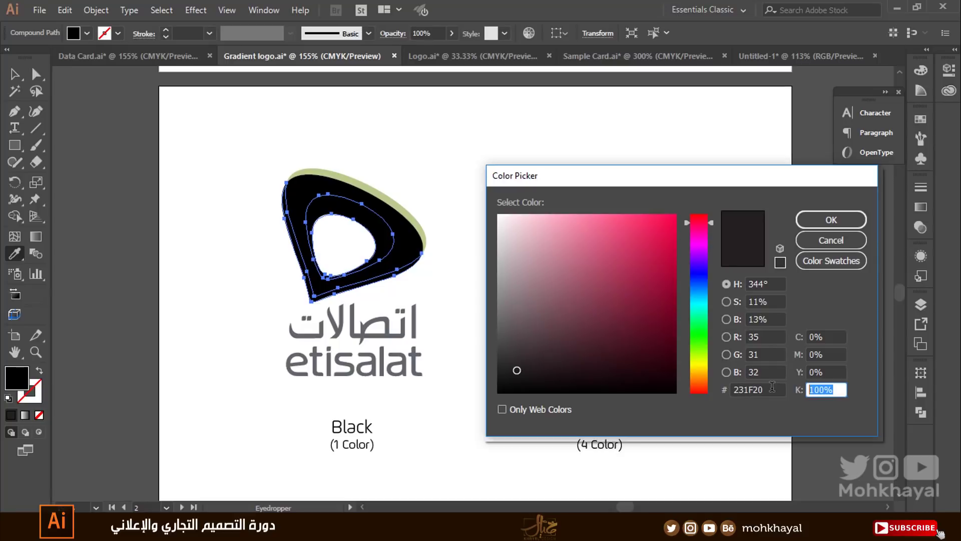
type("50")
key("Return")
key("v")
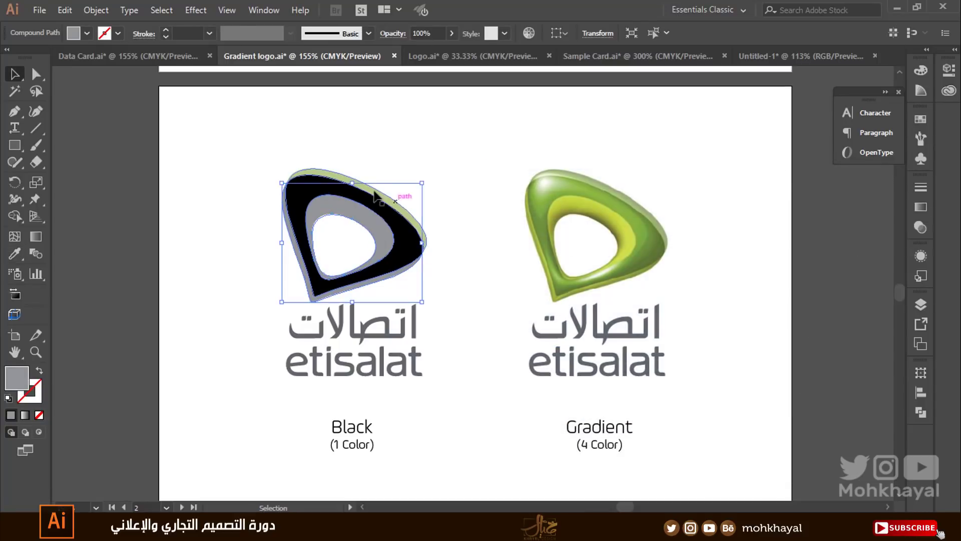
Step: Copy the 50% grey onto the light-green top crescent of the left logo
left_click(350, 174)
left_click(15, 254)
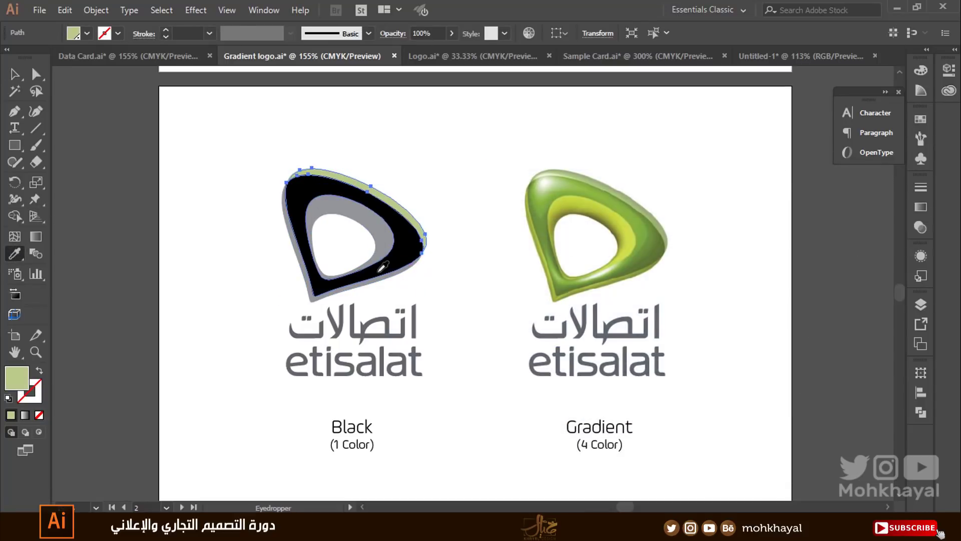
left_click(386, 273)
left_click(170, 299)
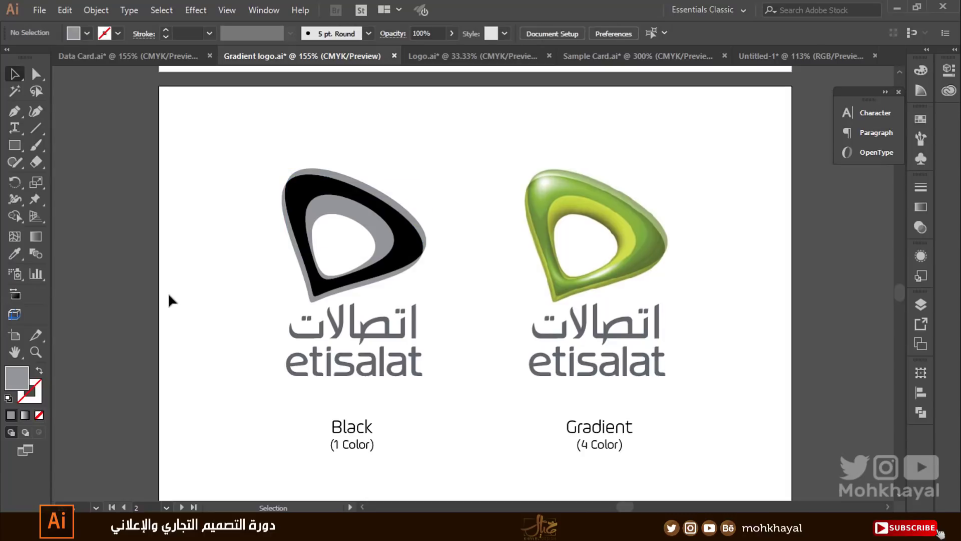
left_click_drag(225, 132, 438, 295)
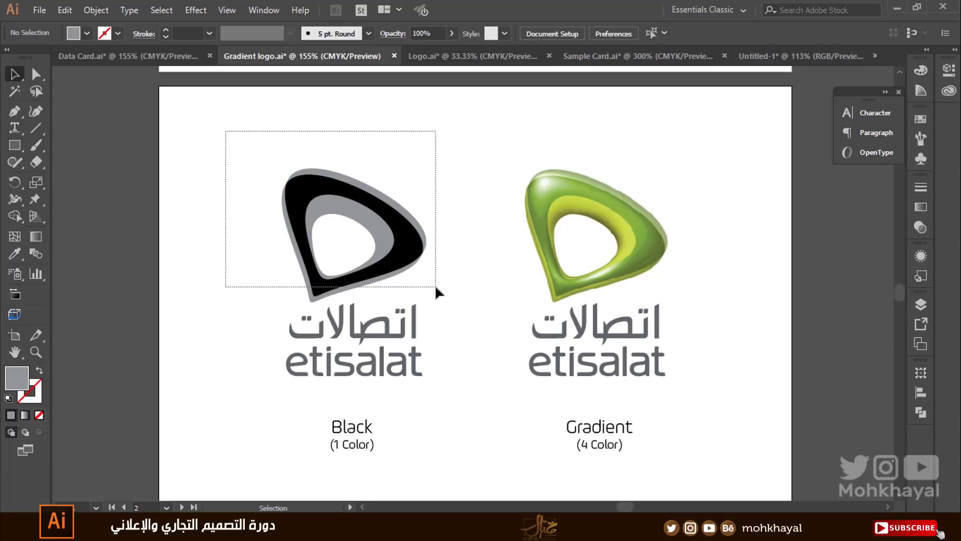
left_click(219, 207)
Step: Give the etisalat lettering a black fill and check the recoloured left logo
left_click_drag(441, 380, 318, 371)
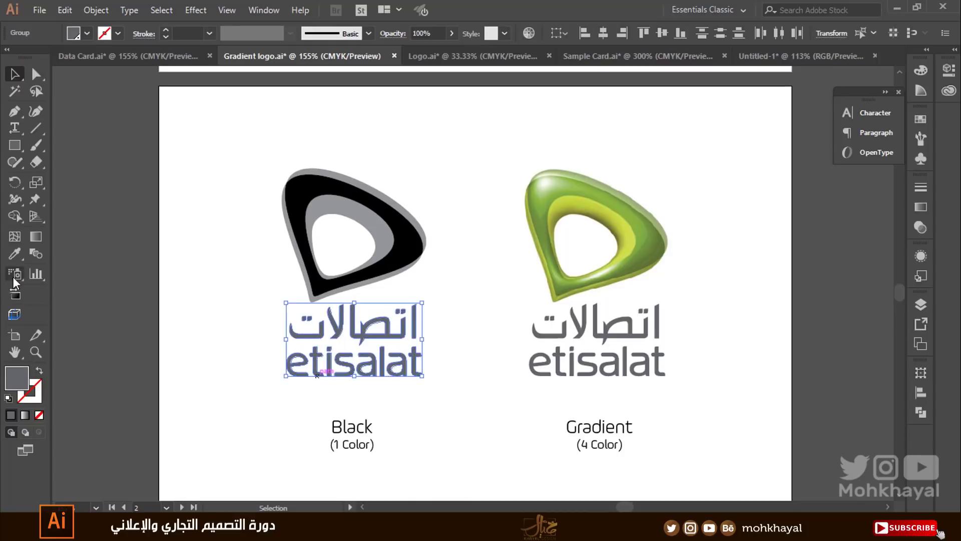
left_click(13, 253)
left_click(386, 211)
key("v")
left_click(509, 92)
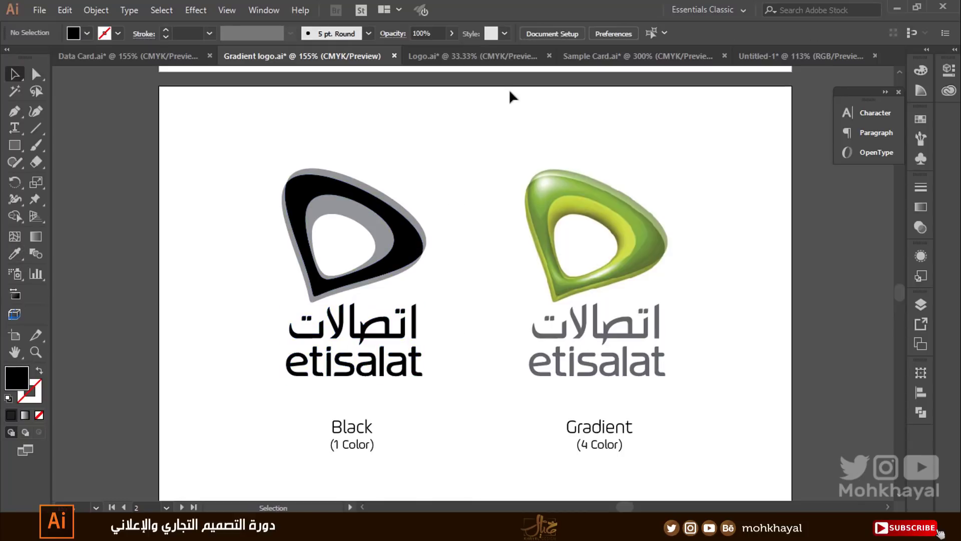
left_click_drag(207, 129, 461, 407)
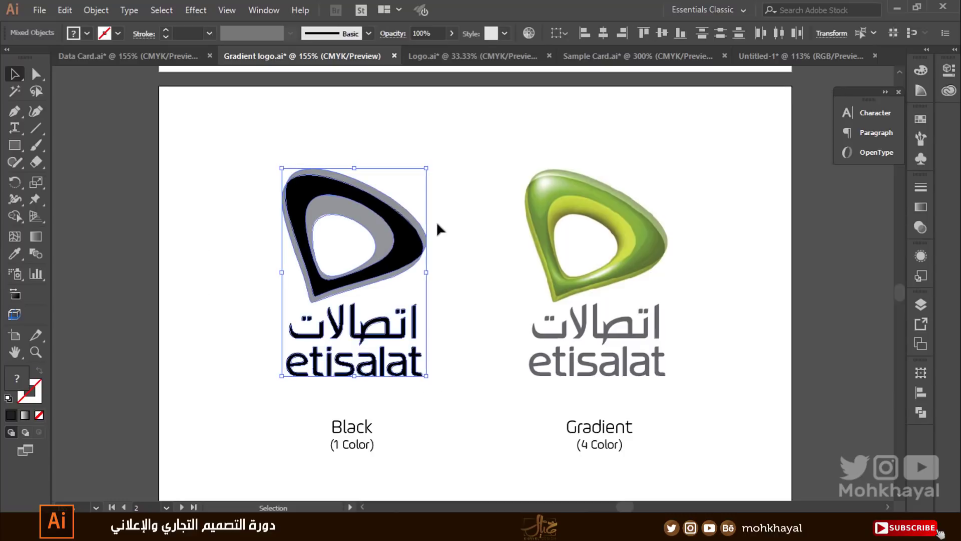
left_click(457, 198)
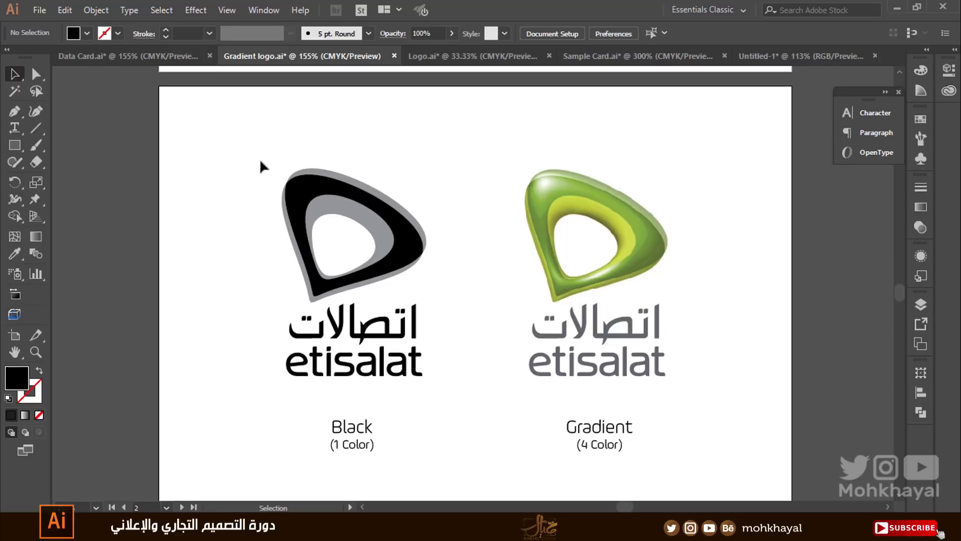
left_click_drag(247, 154, 454, 398)
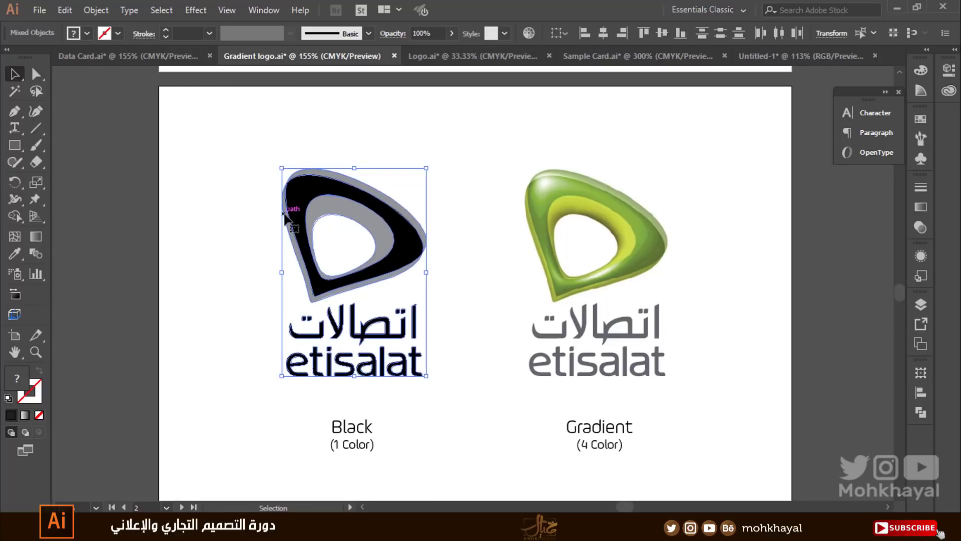
scroll(797, 307, "down", 5)
Step: Fill the left Internet Explorer logo with the black swatch and scroll to the Vodafone pair
scroll(797, 307, "down", 3)
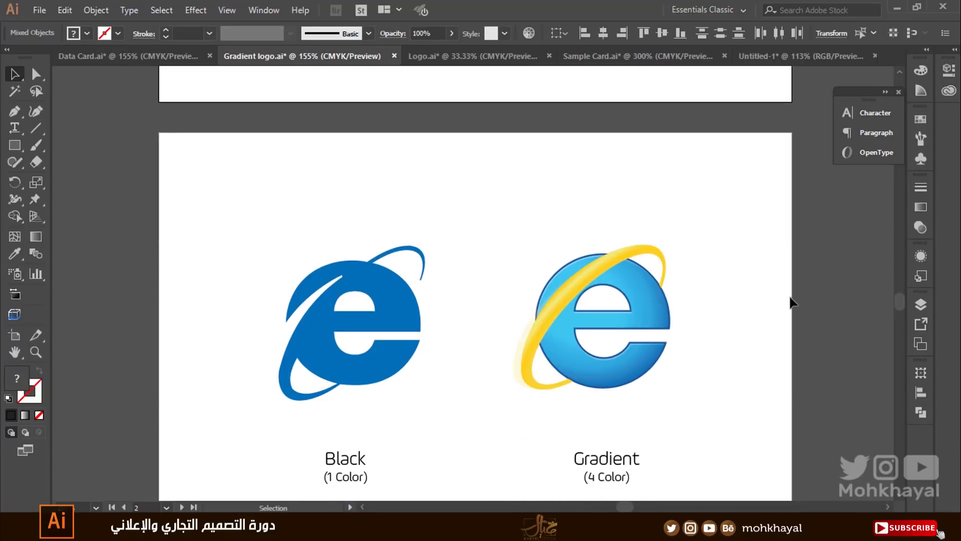
scroll(790, 302, "down", 2)
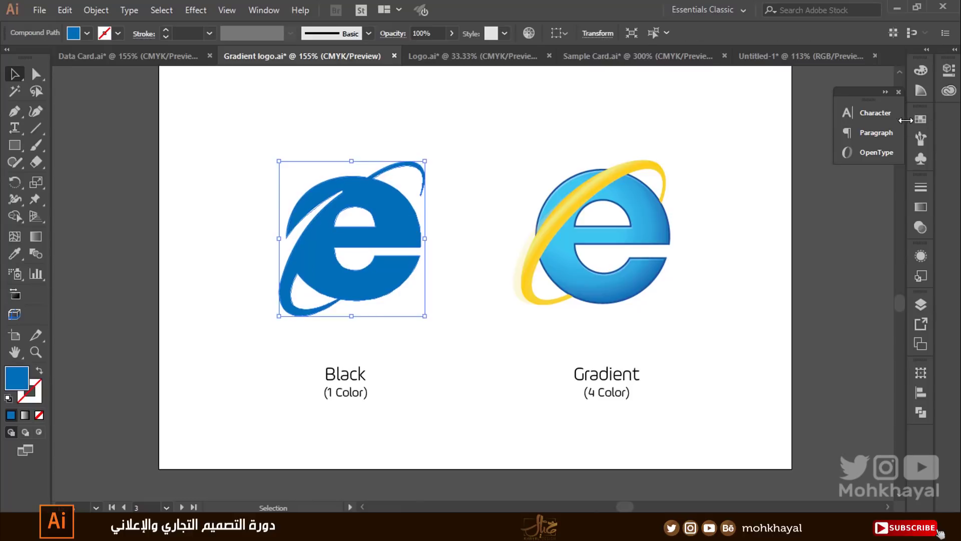
left_click(921, 119)
left_click(775, 157)
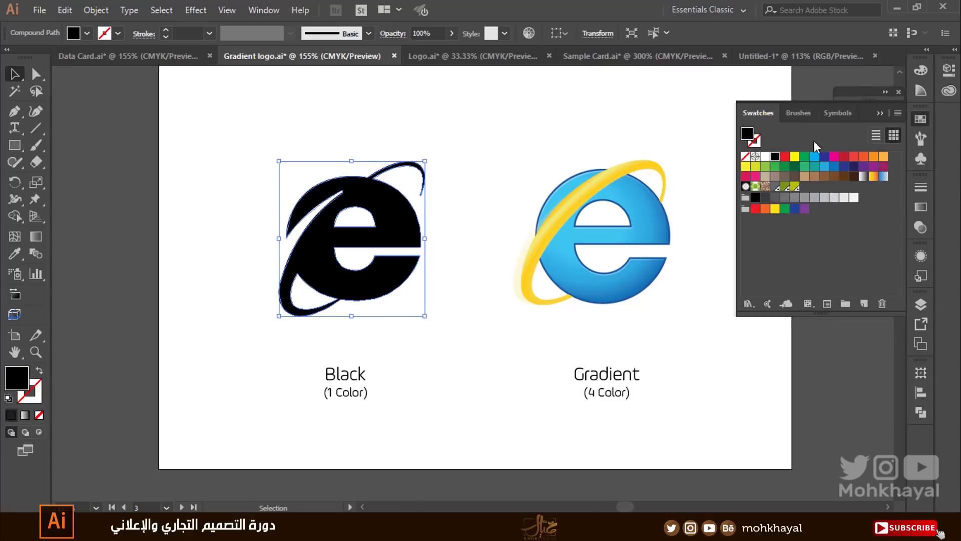
left_click(880, 114)
left_click(736, 271)
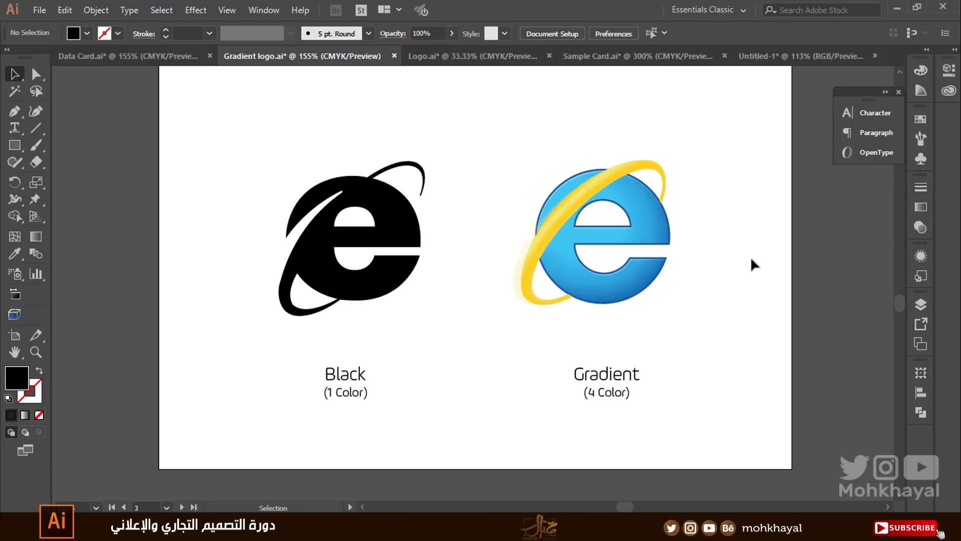
scroll(753, 255, "down", 1)
Step: Marquee-select the red Vodafone logo, then deselect it
scroll(753, 256, "down", 5)
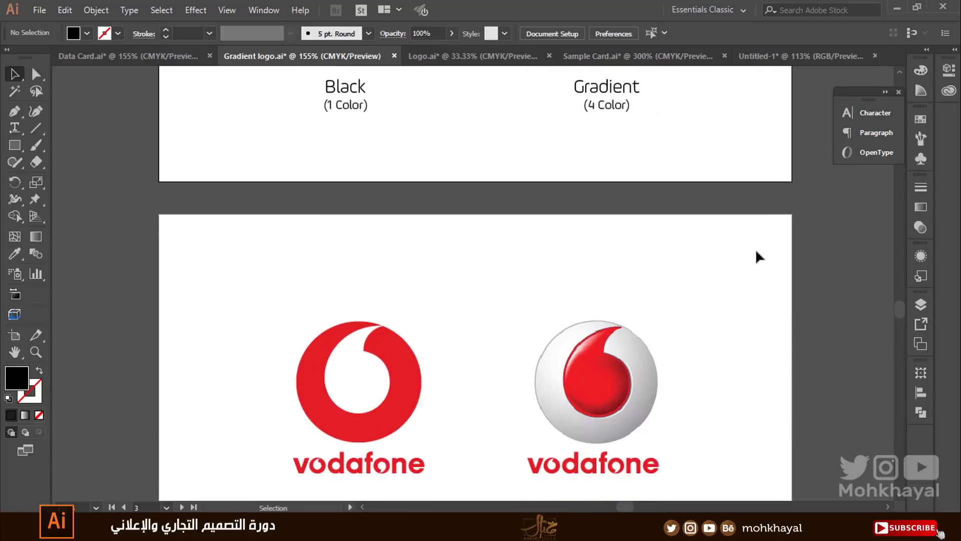
scroll(754, 252, "down", 3)
scroll(753, 250, "down", 5)
scroll(752, 249, "up", 2)
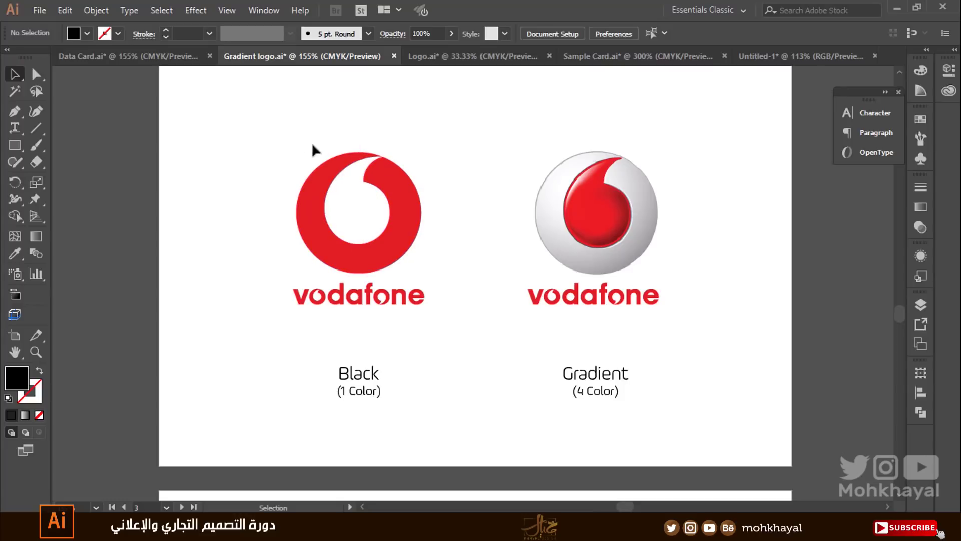
left_click_drag(233, 133, 473, 334)
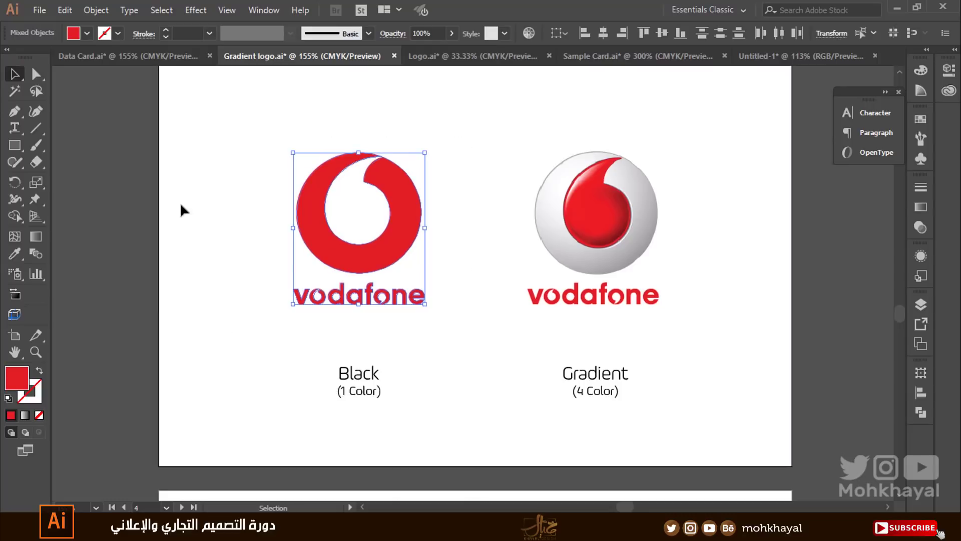
left_click(811, 334)
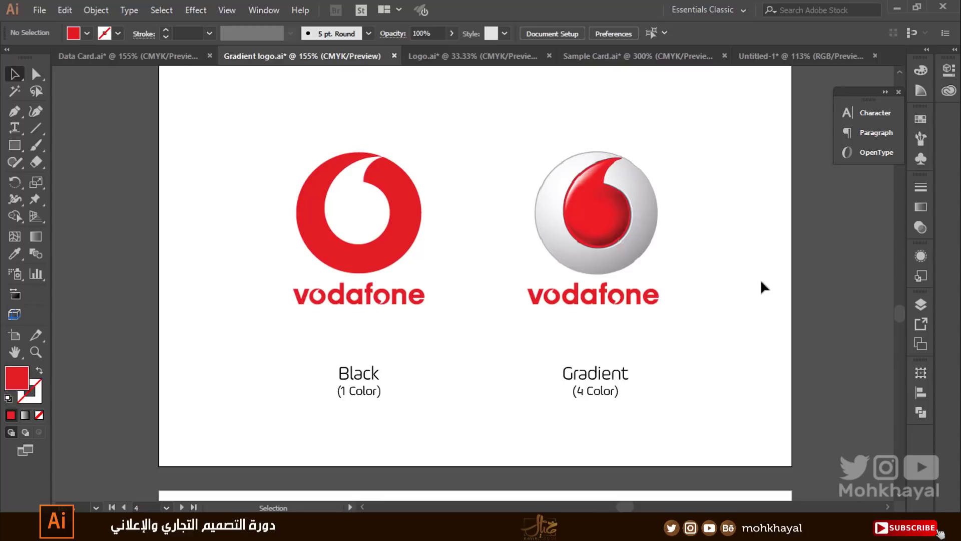
Step: Scroll down to the artboard with the STC Business logo
scroll(760, 277, "down", 3)
scroll(760, 277, "down", 6)
scroll(759, 275, "down", 1)
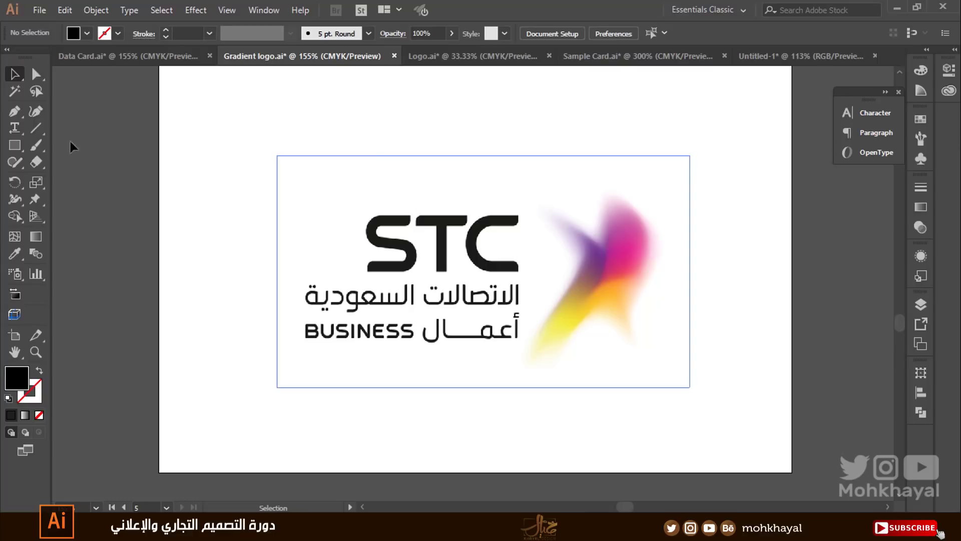
Step: Delete the Arabic wordmark under the black etisalat logo
scroll(468, 188, "up", 5)
scroll(461, 182, "up", 2)
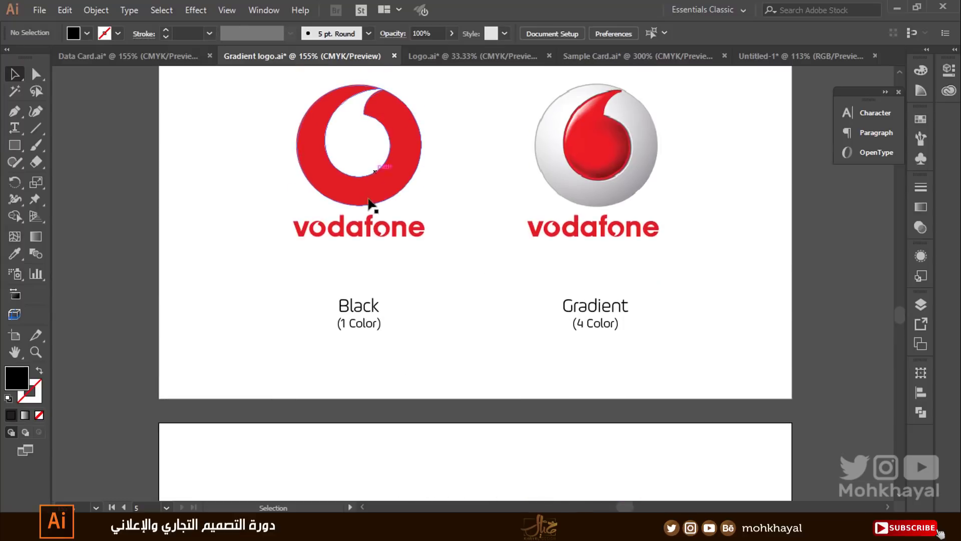
scroll(425, 191, "up", 3)
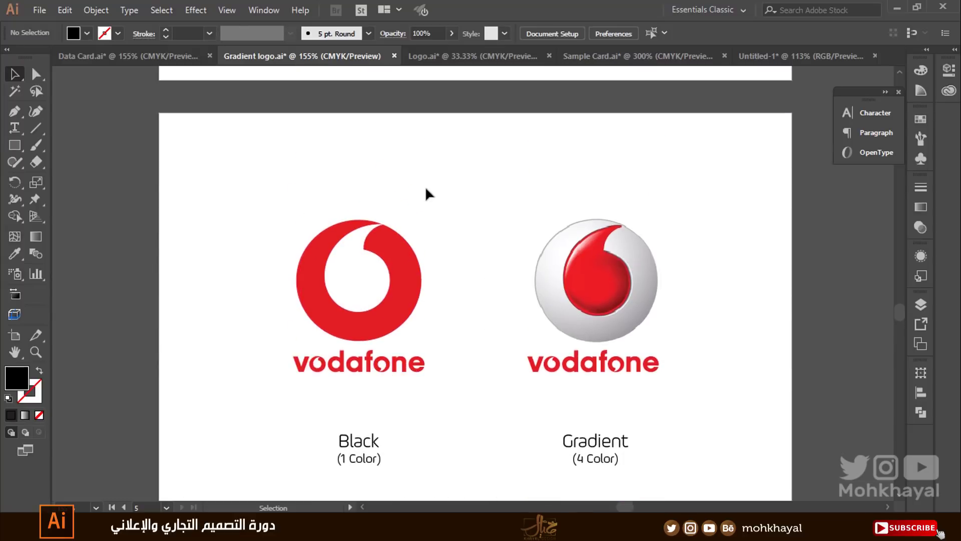
scroll(418, 178, "up", 3)
scroll(413, 180, "up", 3)
scroll(410, 182, "up", 2)
scroll(401, 158, "up", 5)
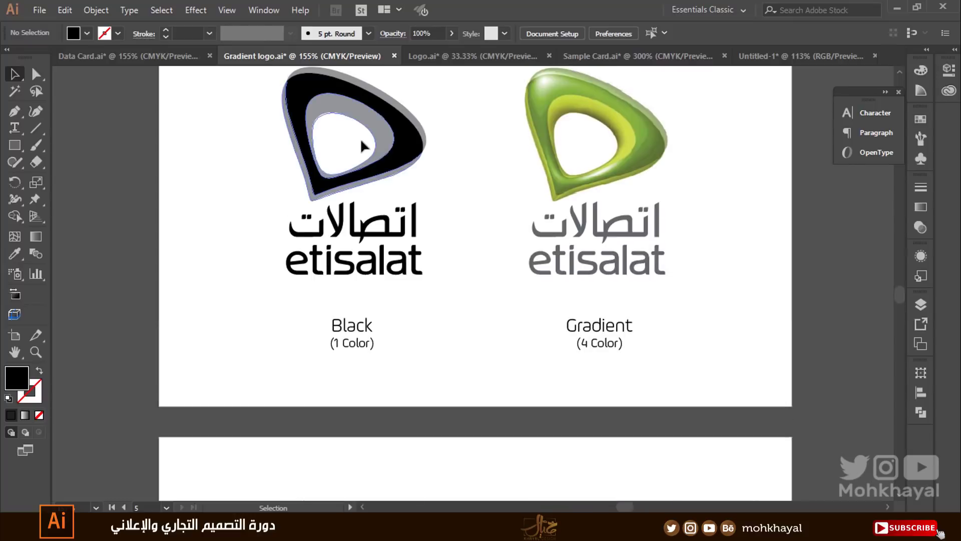
left_click(646, 225)
left_click(371, 231)
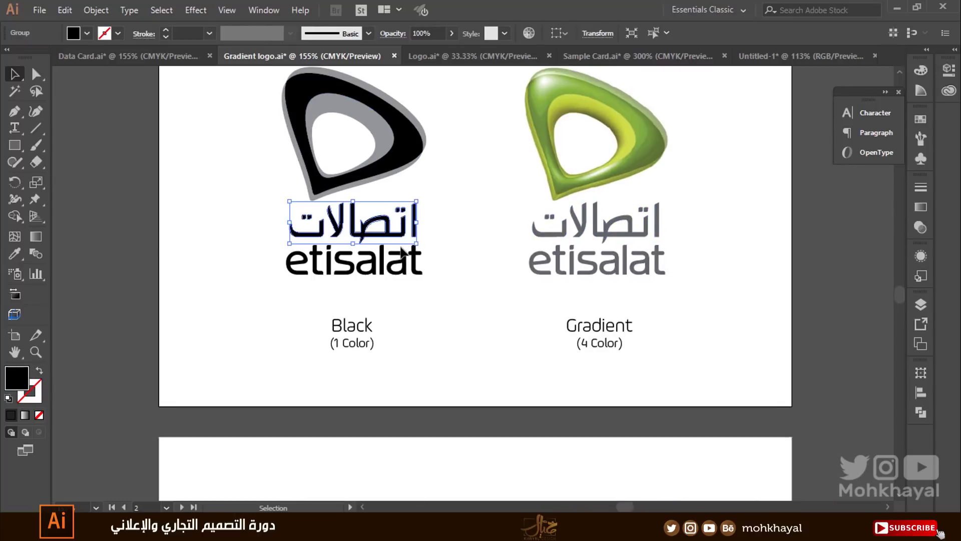
key("Delete")
Step: Delete the English etisalat lettering from the black logo
left_click(361, 270)
key("Delete")
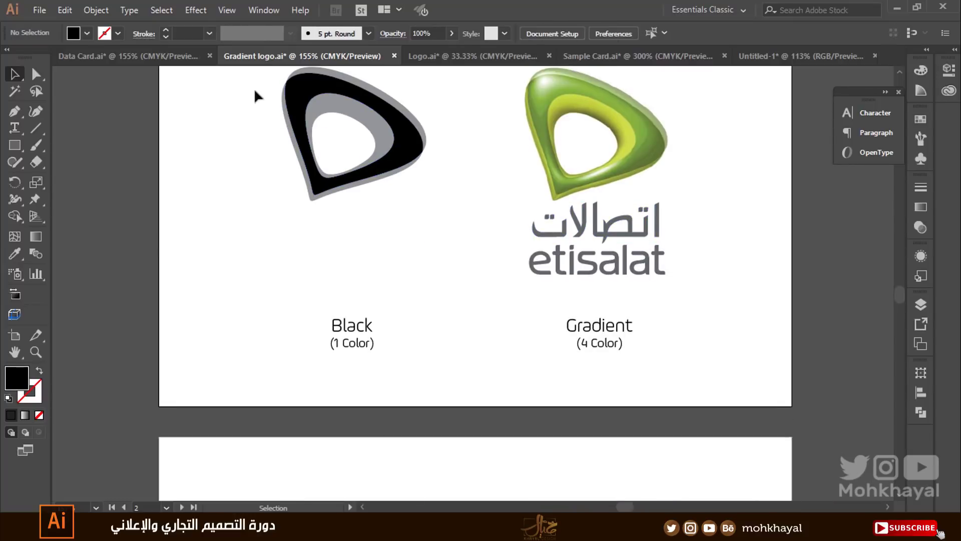
scroll(480, 276, "down", 4)
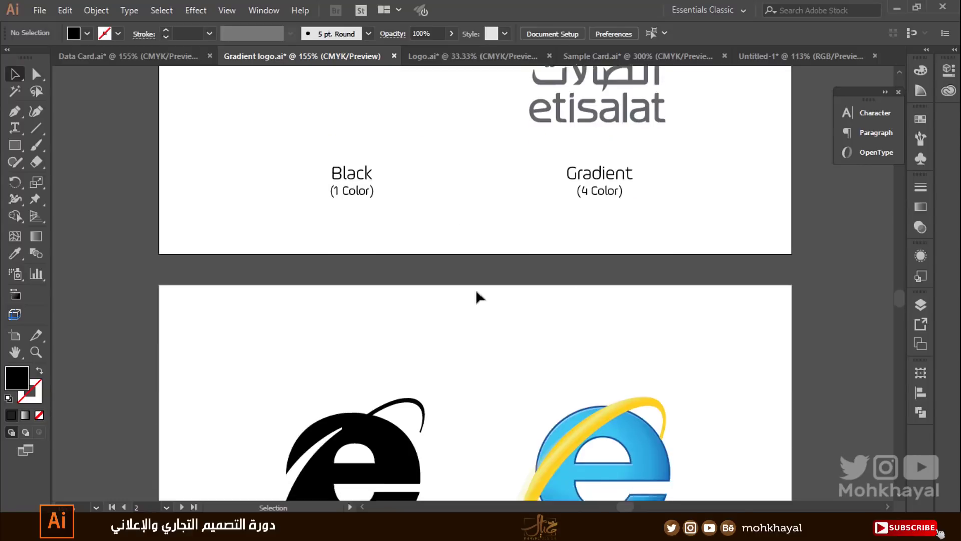
scroll(501, 295, "down", 5)
scroll(535, 298, "down", 5)
scroll(542, 299, "down", 3)
scroll(535, 286, "down", 5)
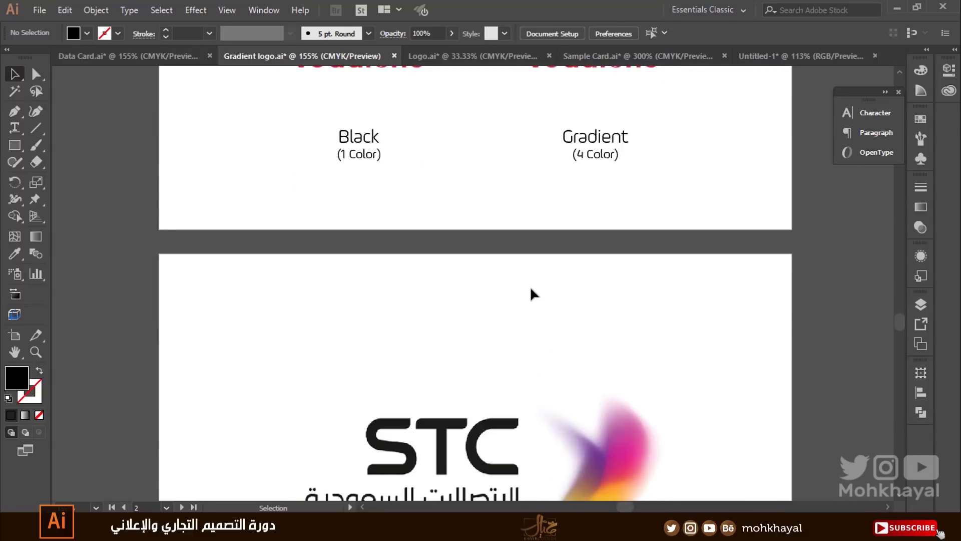
scroll(546, 260, "down", 3)
scroll(557, 230, "down", 1)
Step: Cover the STC lettering with a rectangle filled white using the Eyedropper
left_click(14, 145)
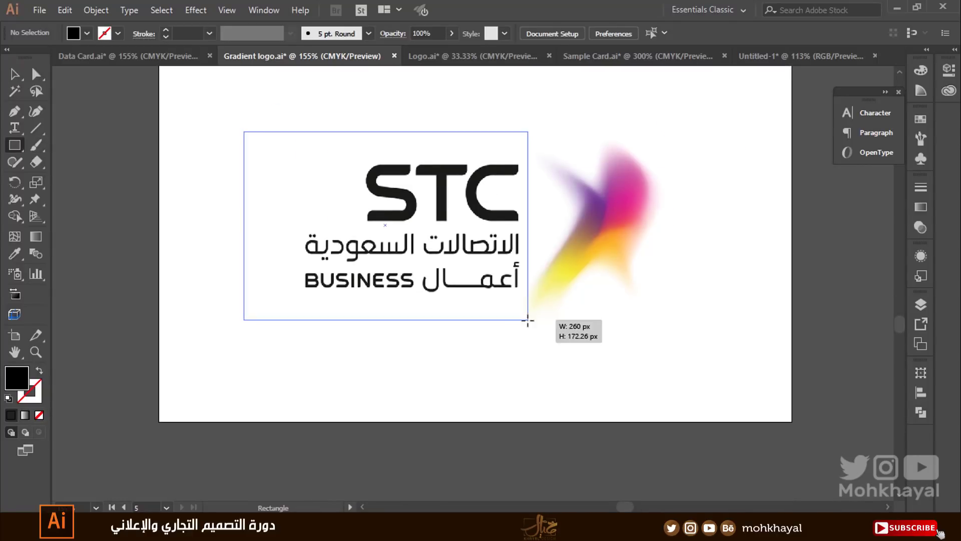
left_click_drag(244, 132, 528, 318)
left_click(14, 254)
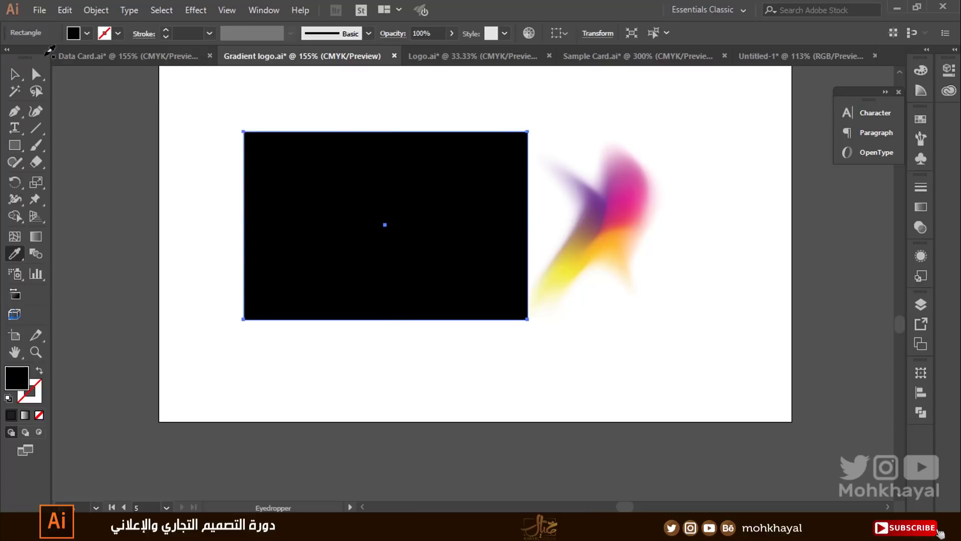
left_click(228, 368)
left_click(15, 76)
left_click(666, 201)
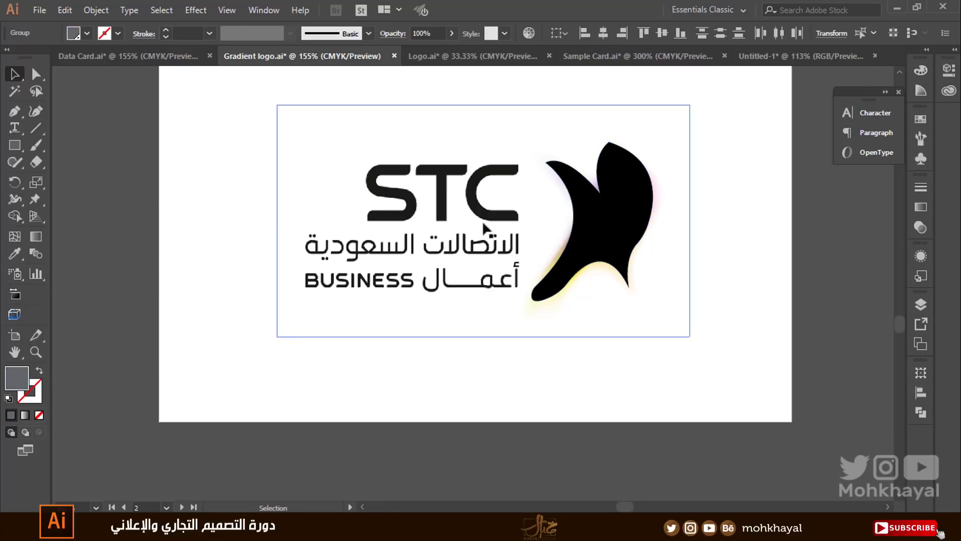
left_click(612, 220)
Step: Redraw a tighter white-filled rectangle over the STC Business lettering
left_click(15, 145)
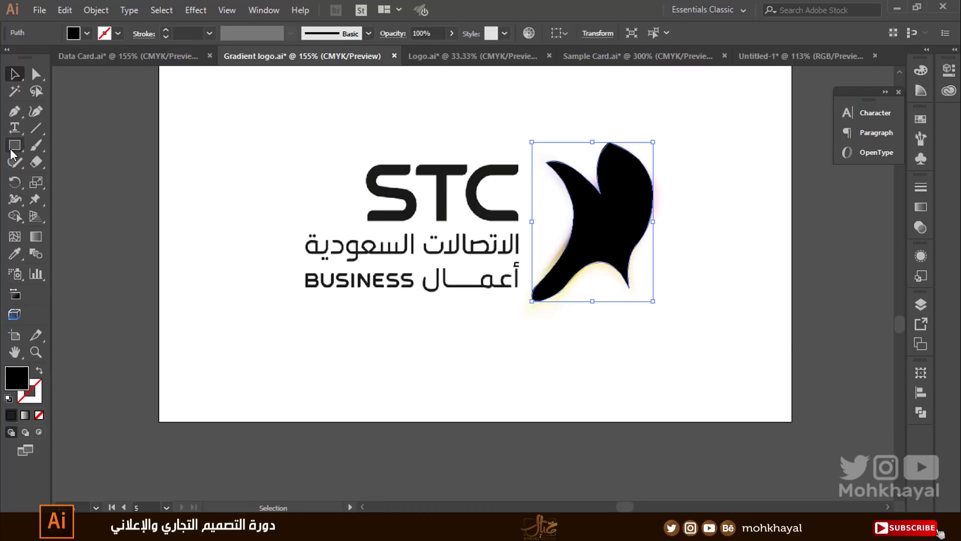
left_click_drag(253, 138, 522, 306)
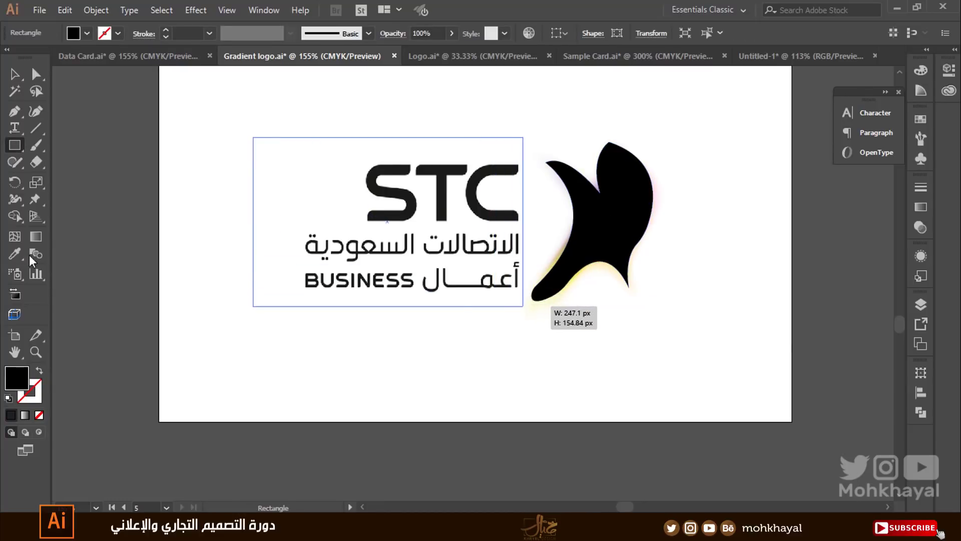
left_click(15, 253)
left_click(217, 367)
left_click(11, 75)
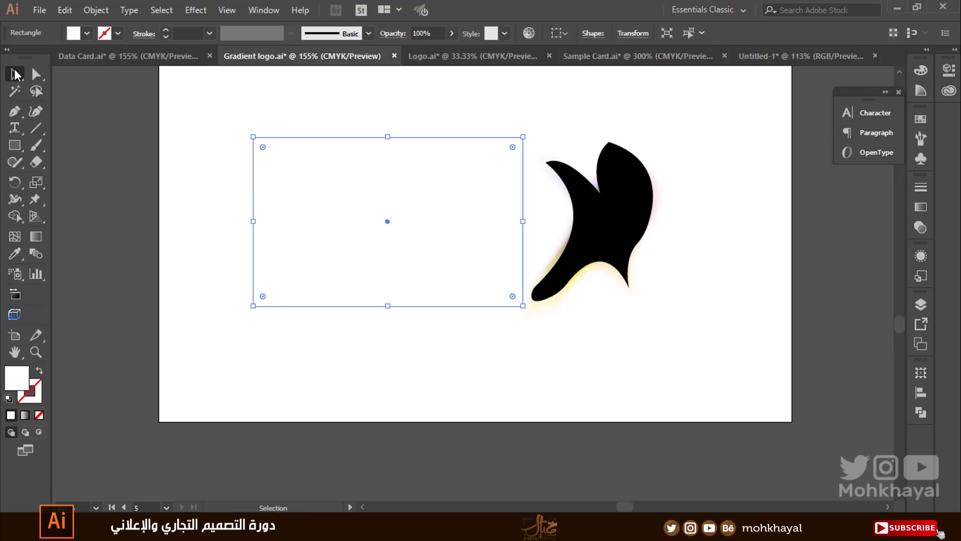
left_click(774, 311)
Step: Delete the black silhouette to reveal the gradient symbol, checking it with undo and redo
left_click(452, 224)
left_click(650, 224)
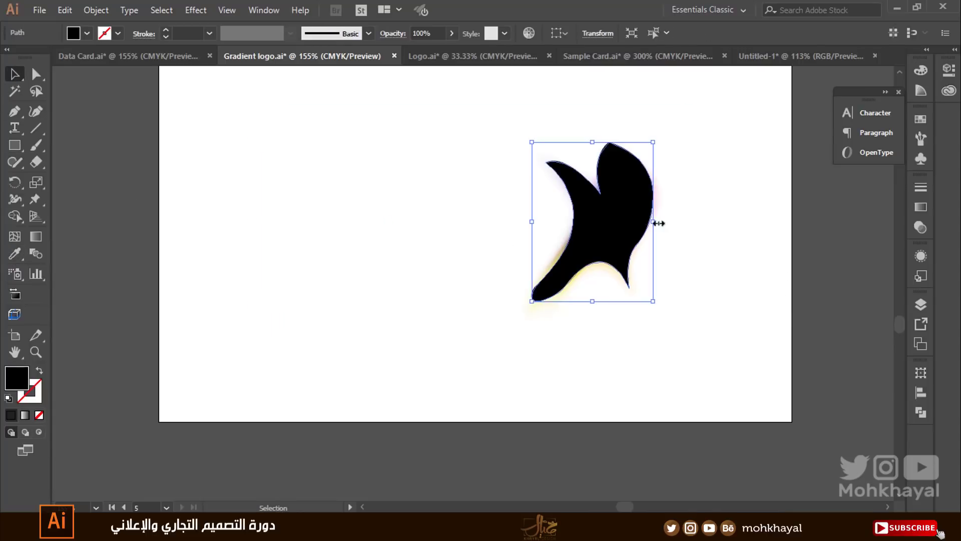
left_click(810, 281)
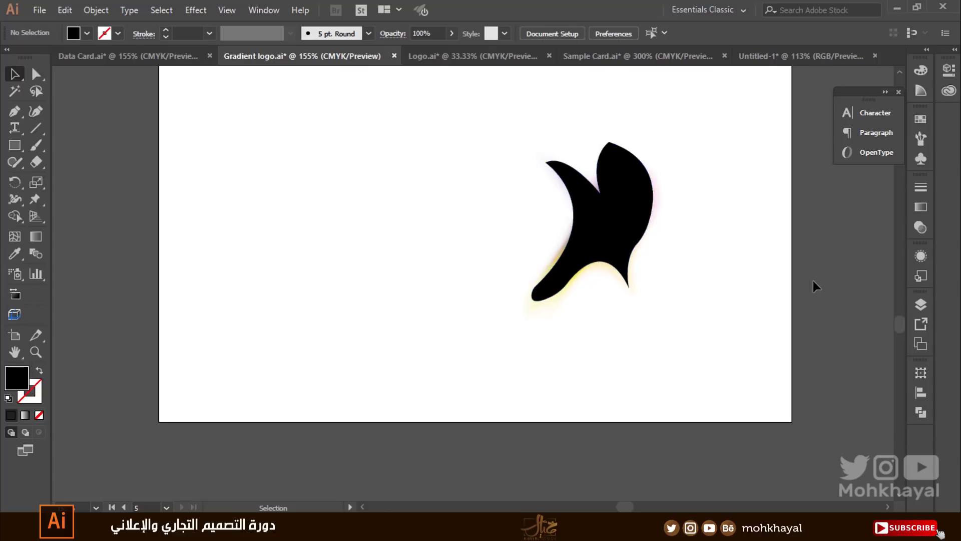
left_click(658, 198)
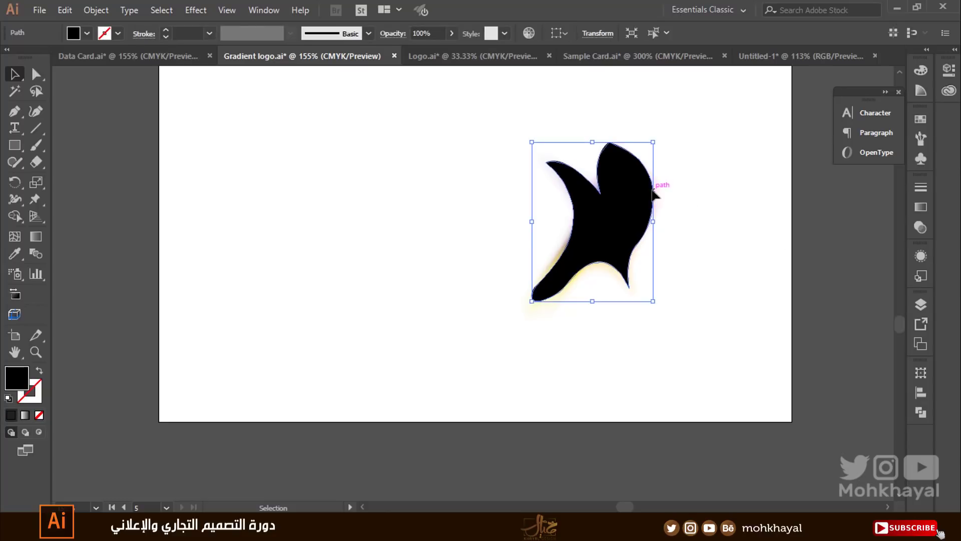
key("Delete")
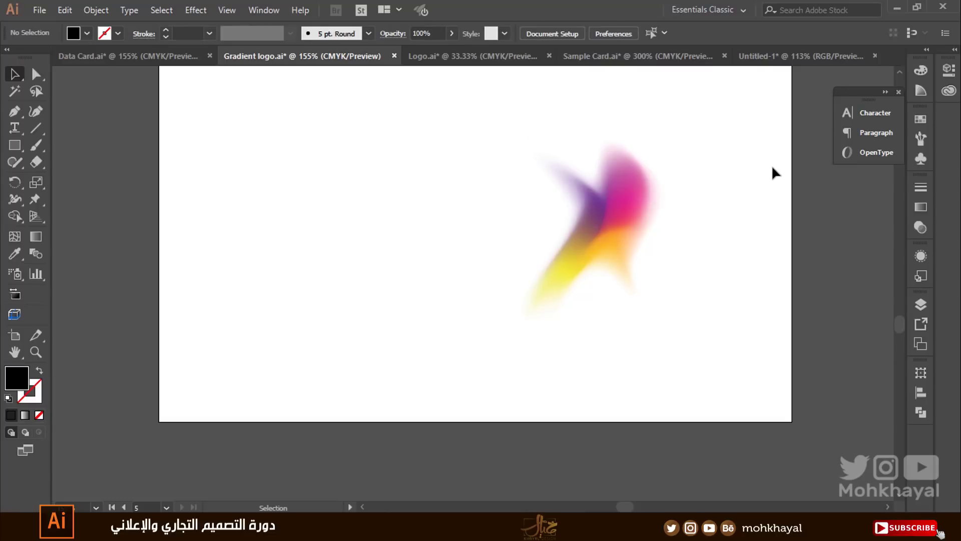
scroll(767, 163, "up", 2)
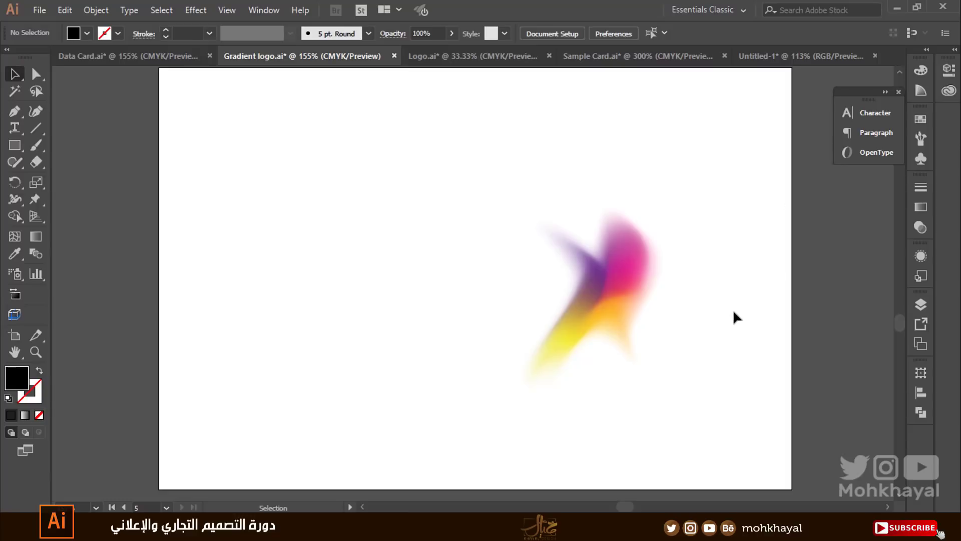
key("ctrl+z")
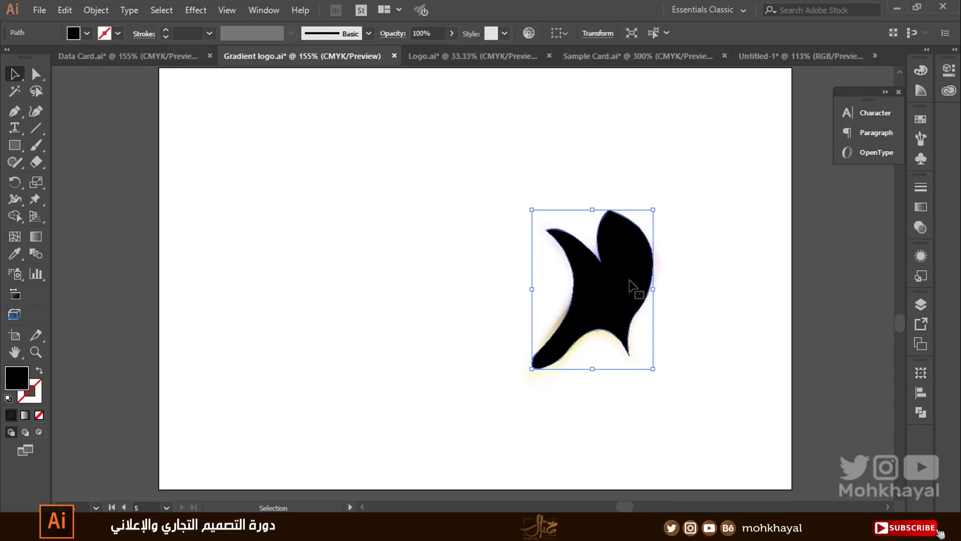
key("ctrl+shift+z")
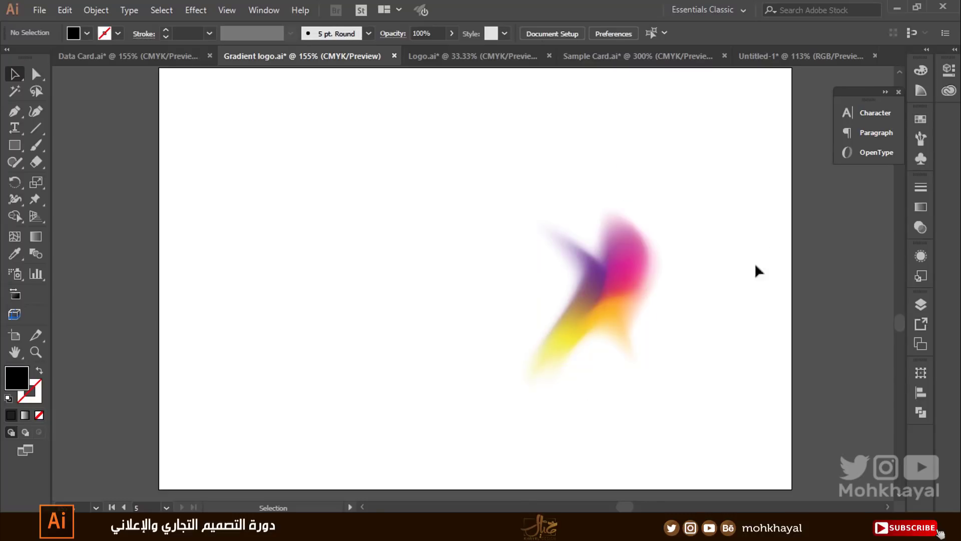